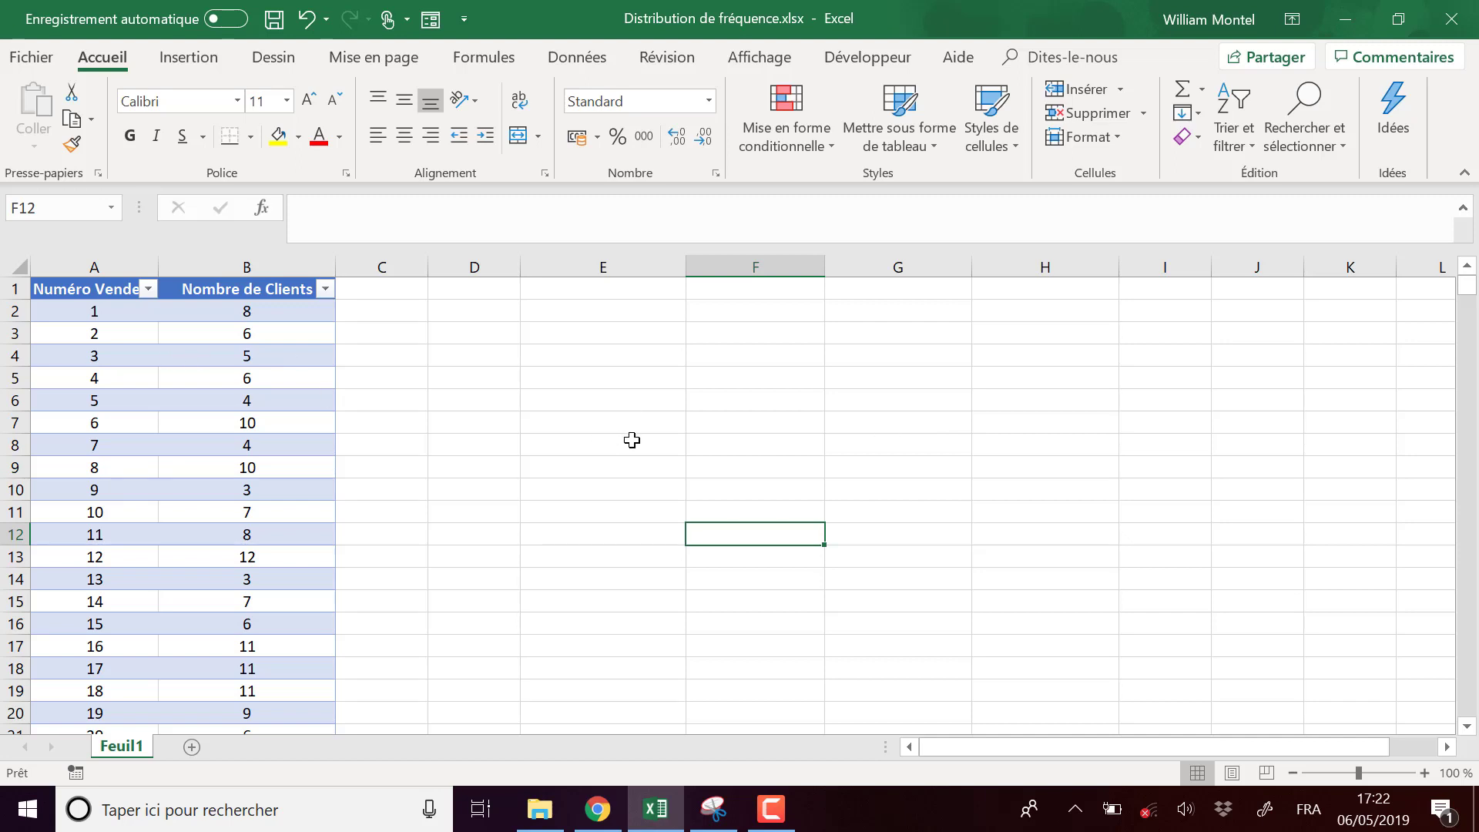
Widen column A so the Numéro Vendeur heading fits, then look over the seller and client values.
{"action": "left_click", "coordinate": [852, 386]}
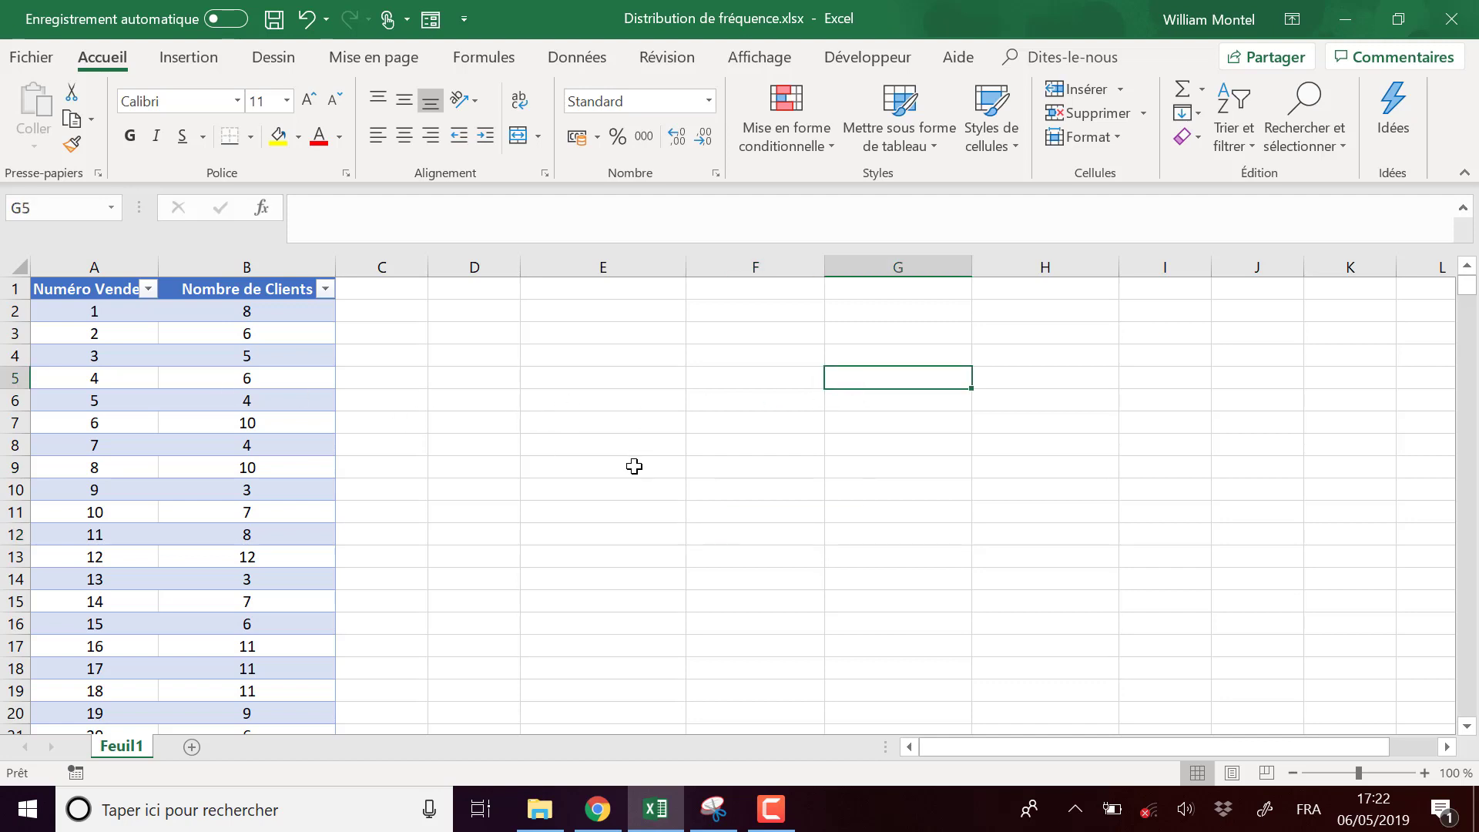
{"action": "left_click_drag", "start_coordinate": [159, 266], "coordinate": [179, 266]}
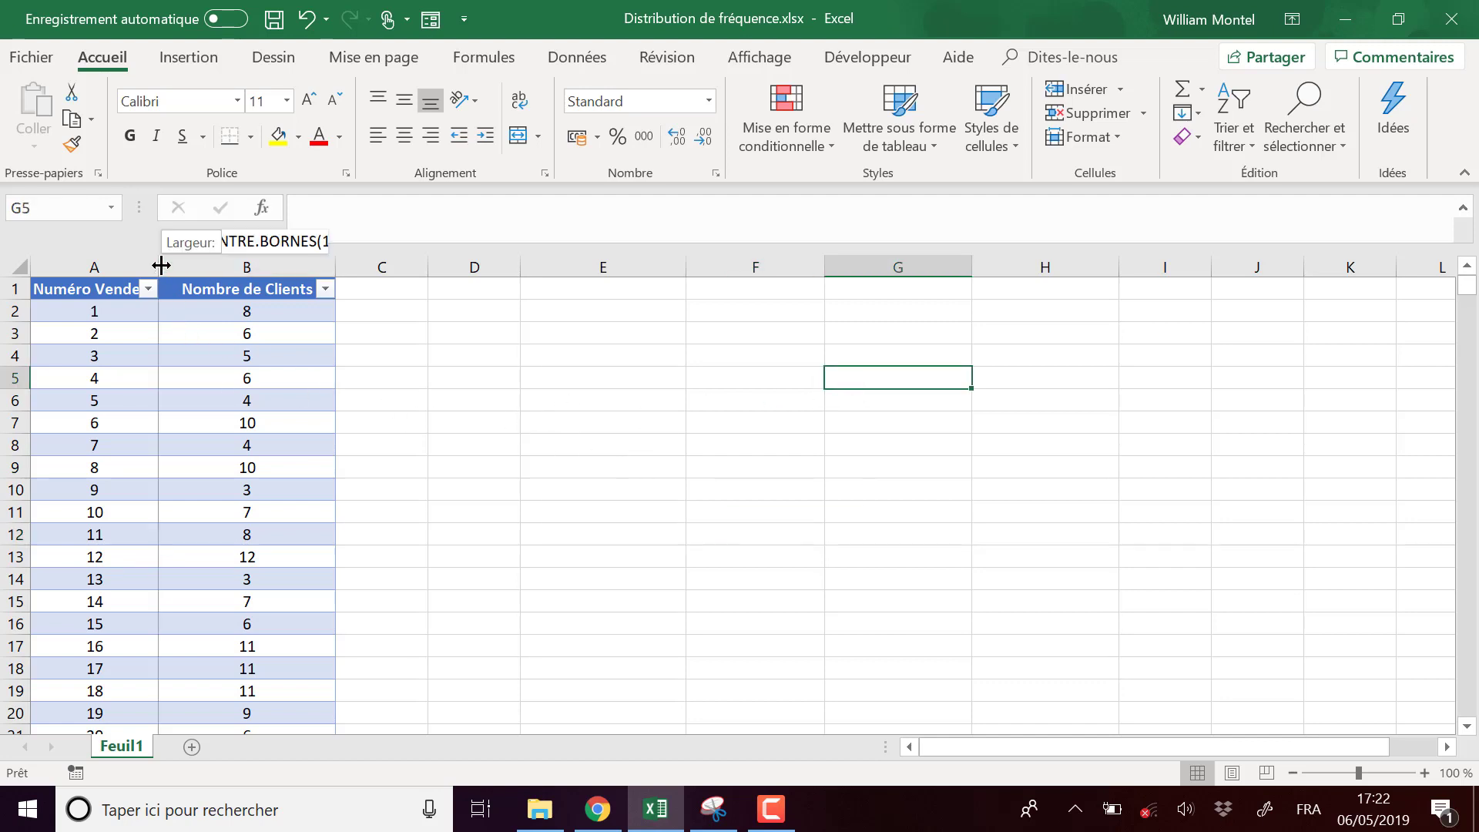
{"action": "left_click", "coordinate": [148, 333]}
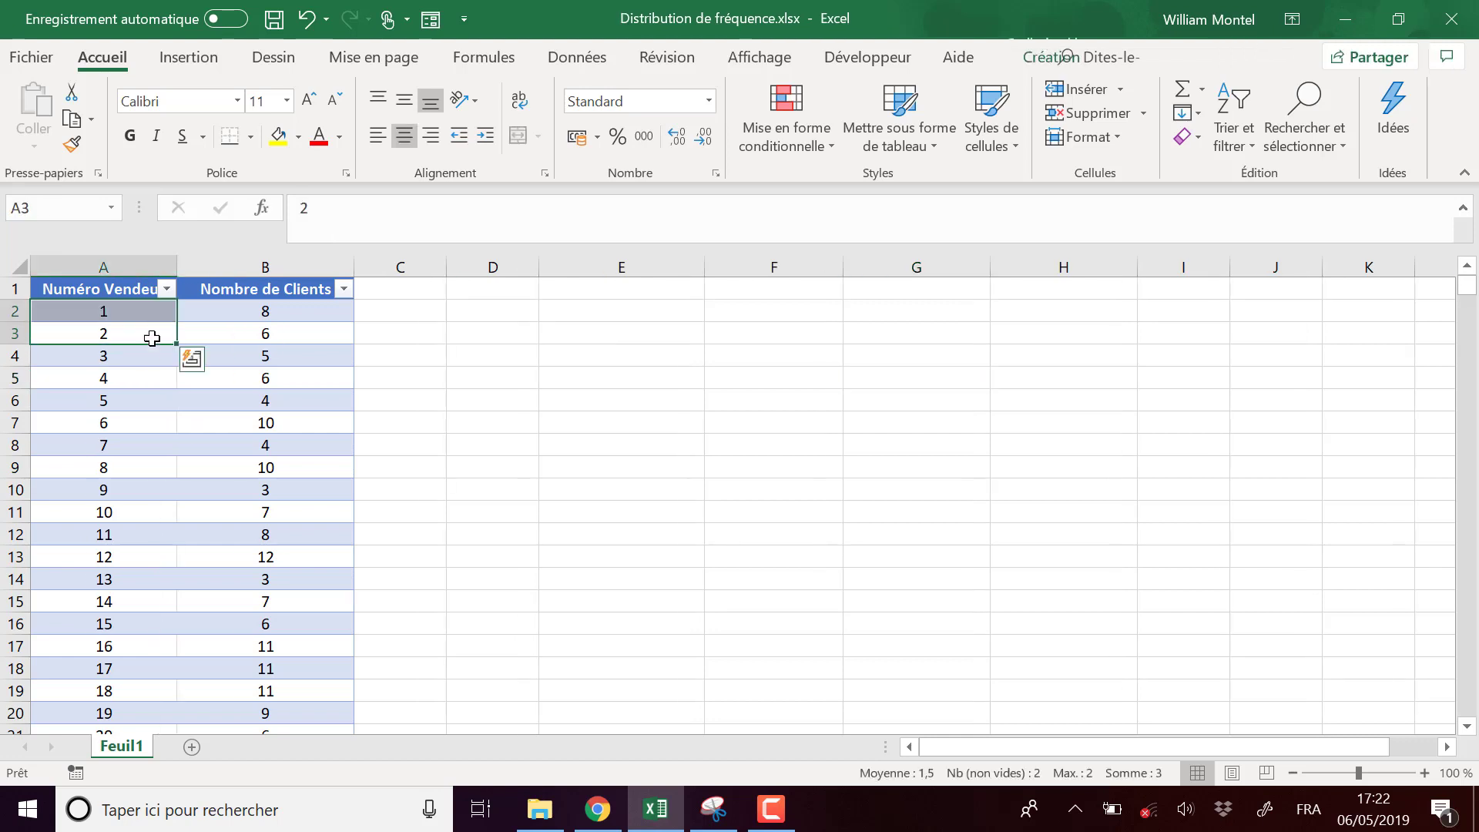
{"action": "left_click", "coordinate": [87, 579]}
{"action": "scroll", "coordinate": [159, 522], "scroll_direction": "down", "scroll_amount": 2}
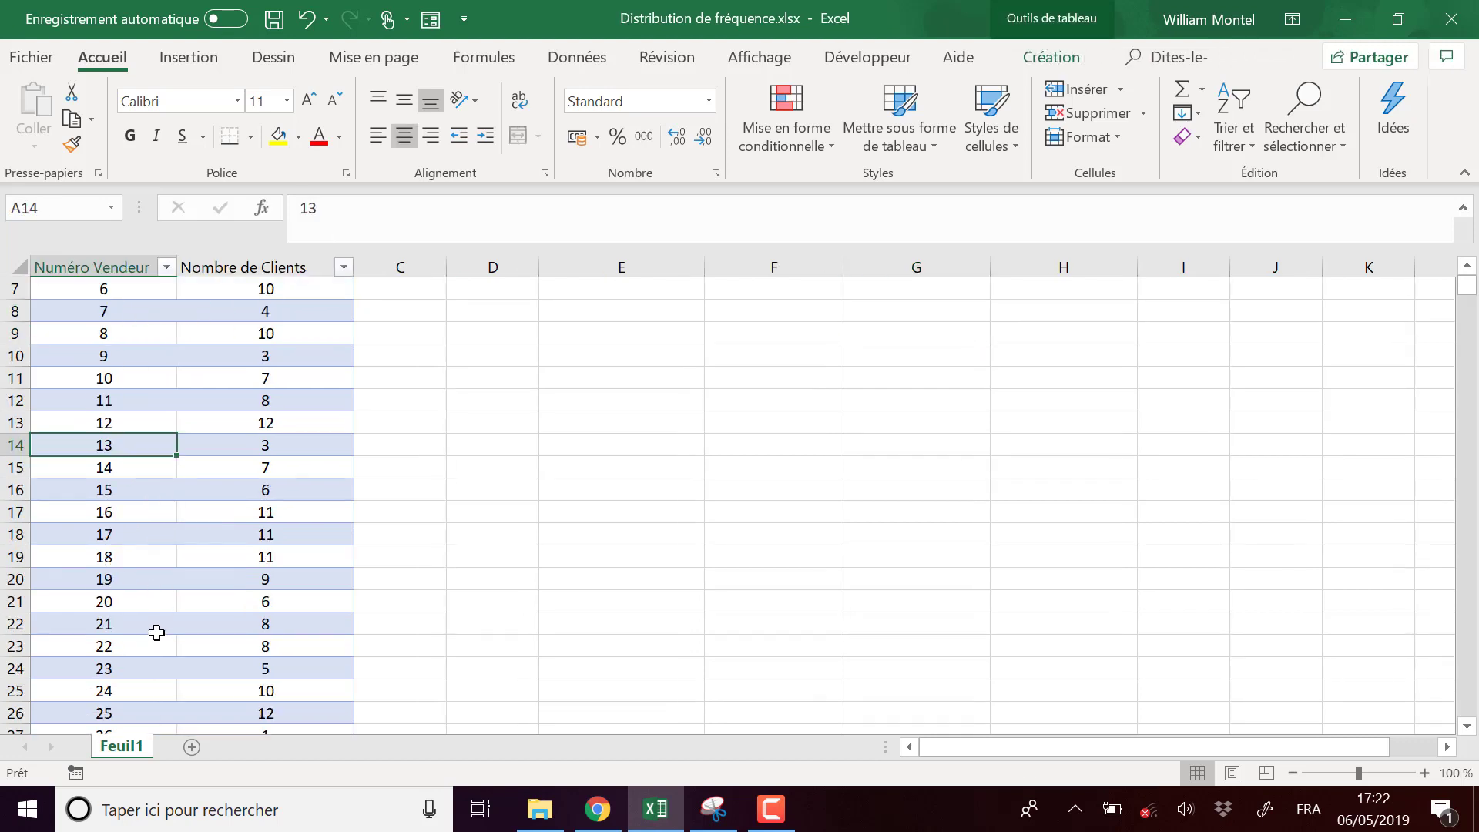
{"action": "scroll", "coordinate": [157, 625], "scroll_direction": "up", "scroll_amount": 2}
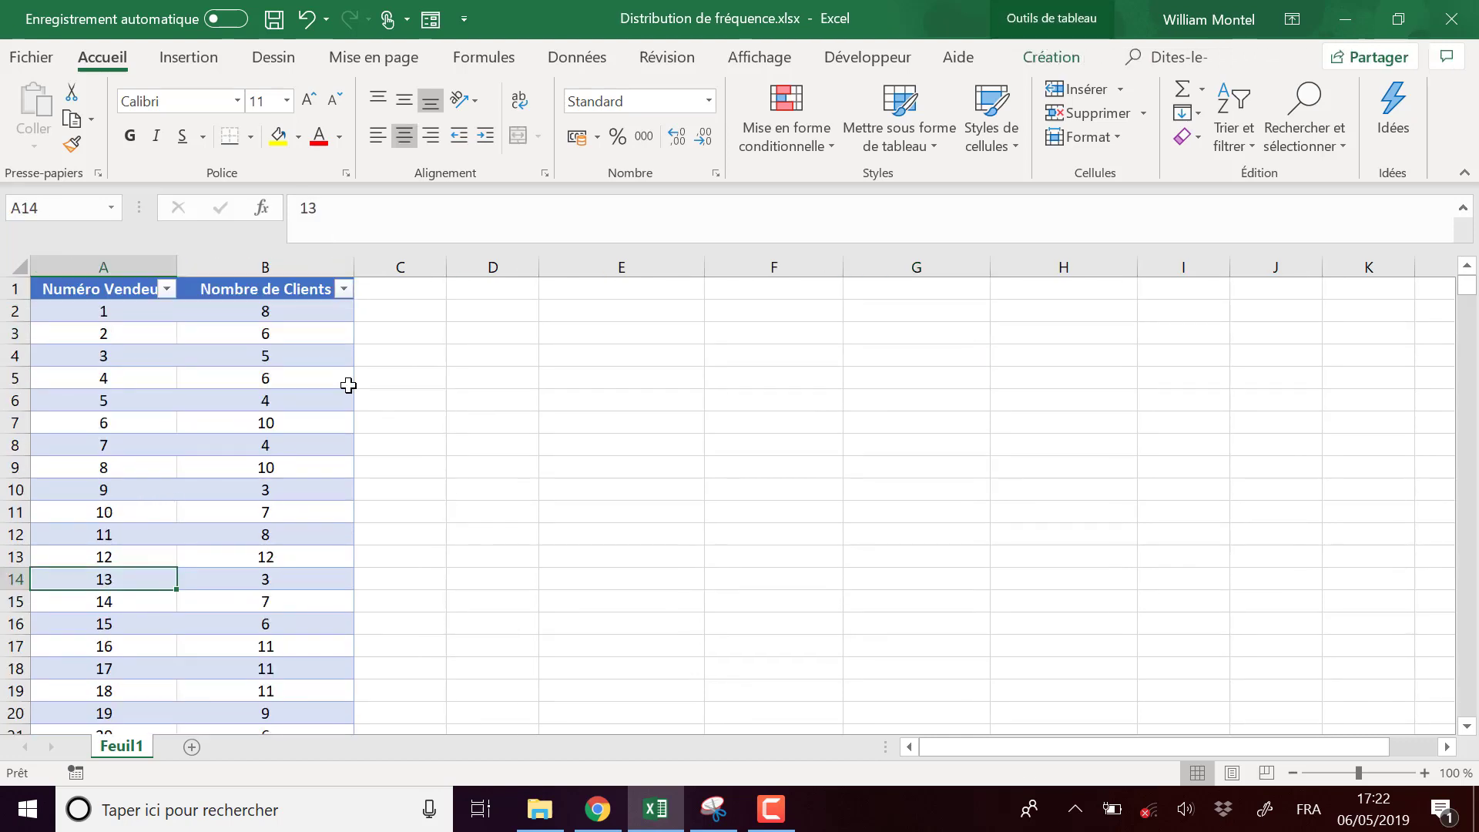
{"action": "left_click", "coordinate": [290, 316]}
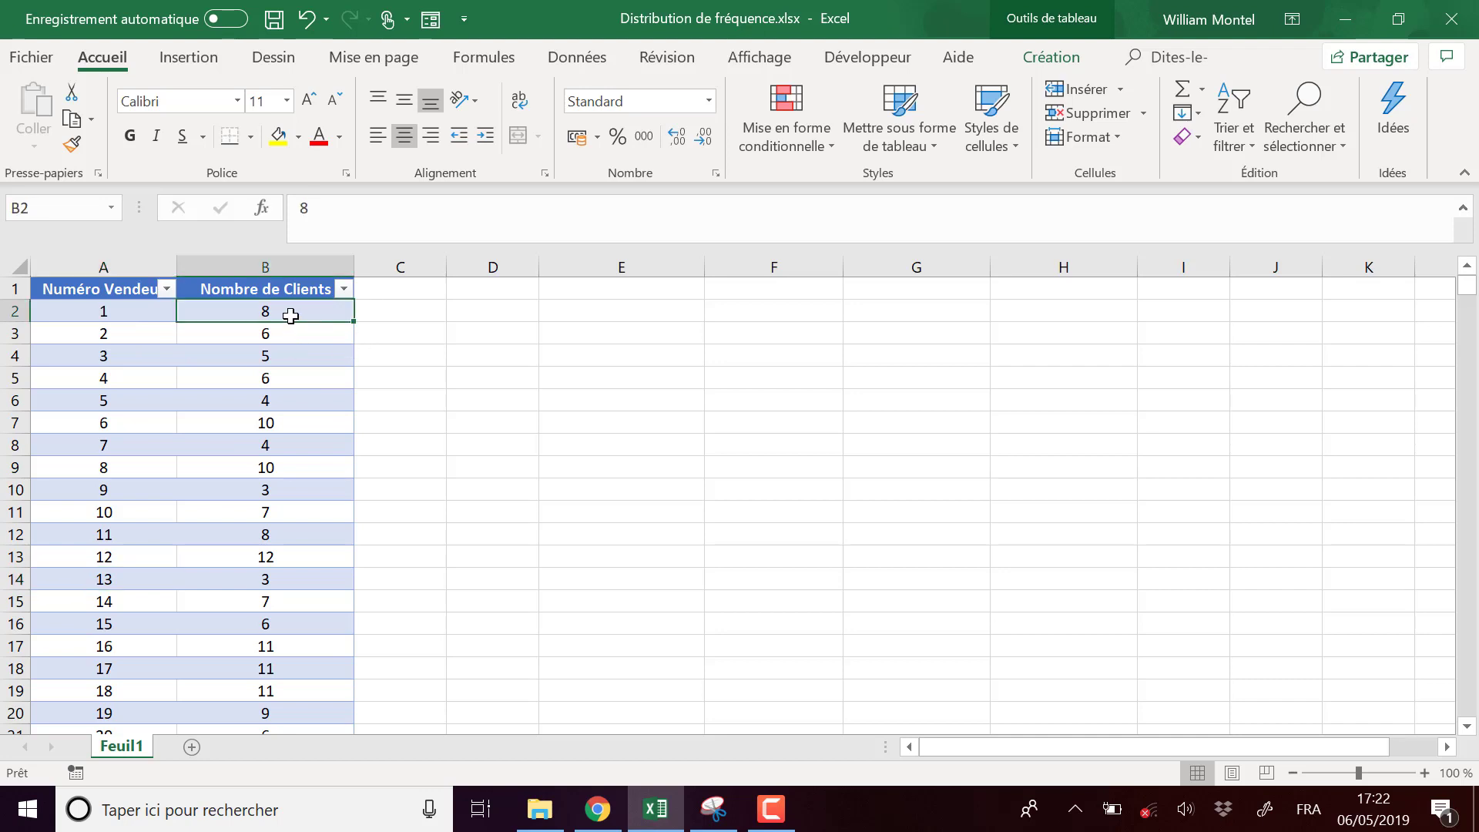
{"action": "left_click", "coordinate": [300, 504]}
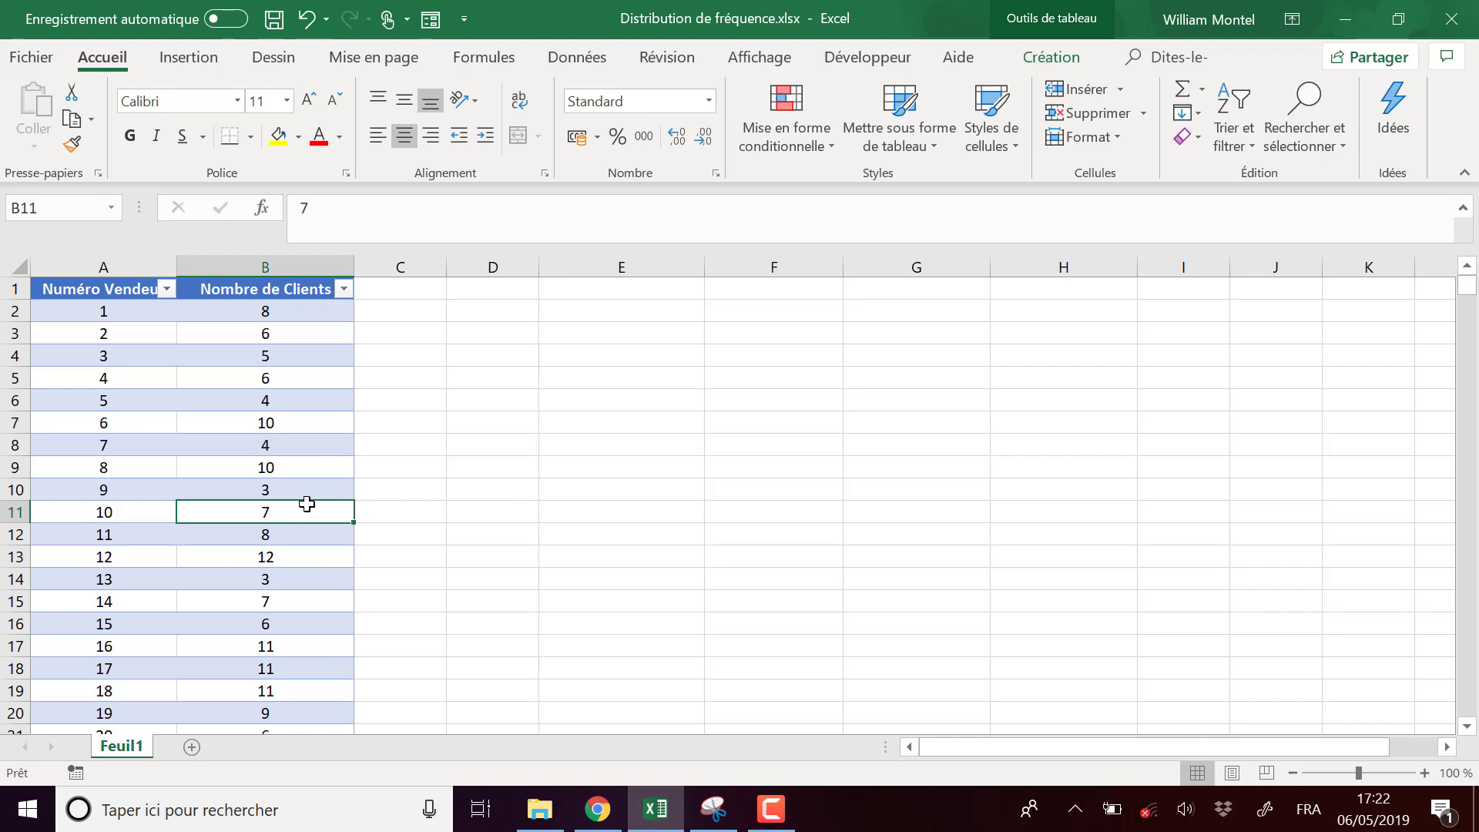
{"action": "left_click", "coordinate": [603, 466]}
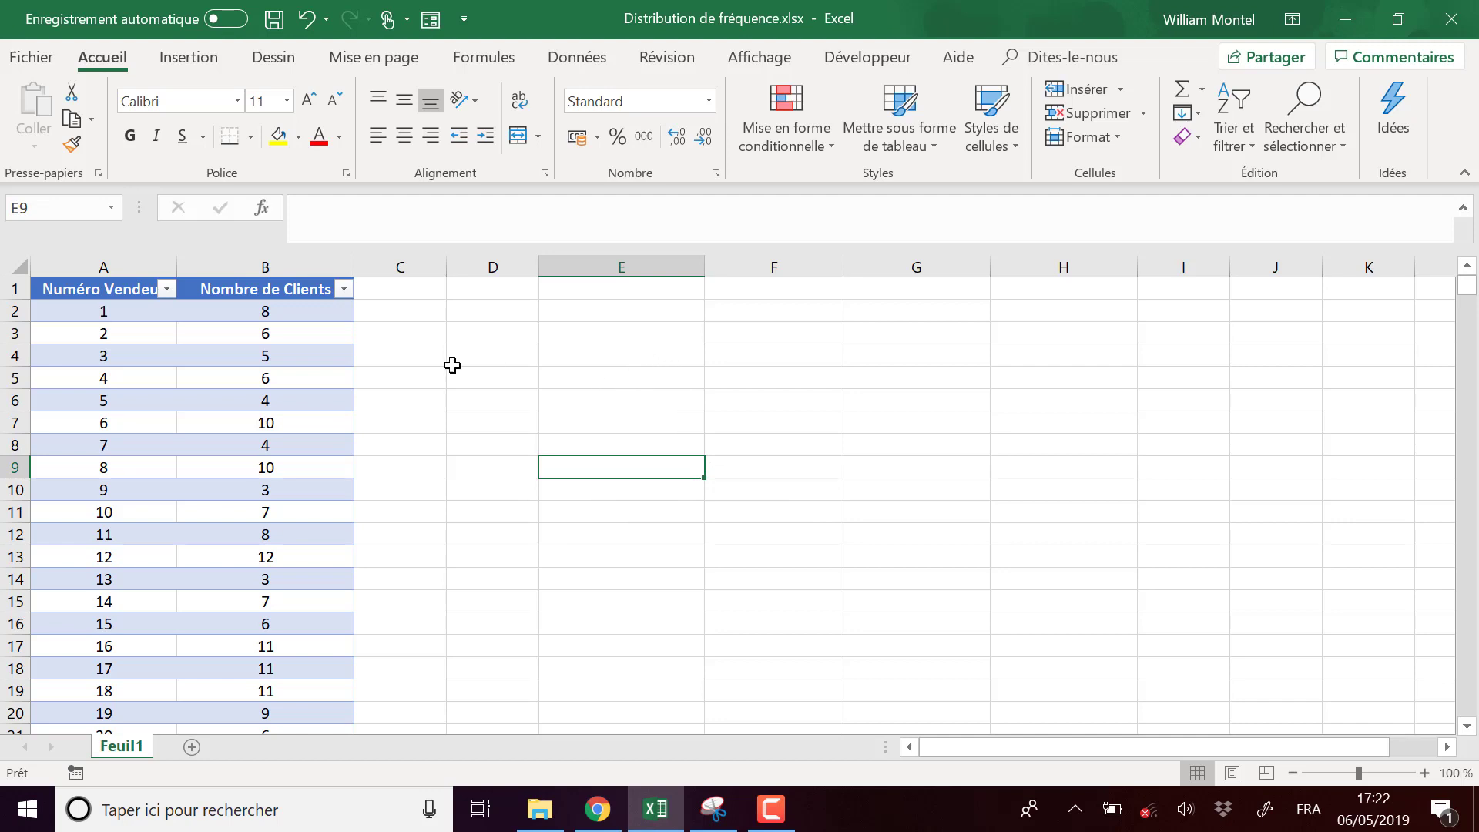
Select columns A:B and insert a pivot table from Tableau1 on a new worksheet.
{"action": "left_click", "coordinate": [256, 259]}
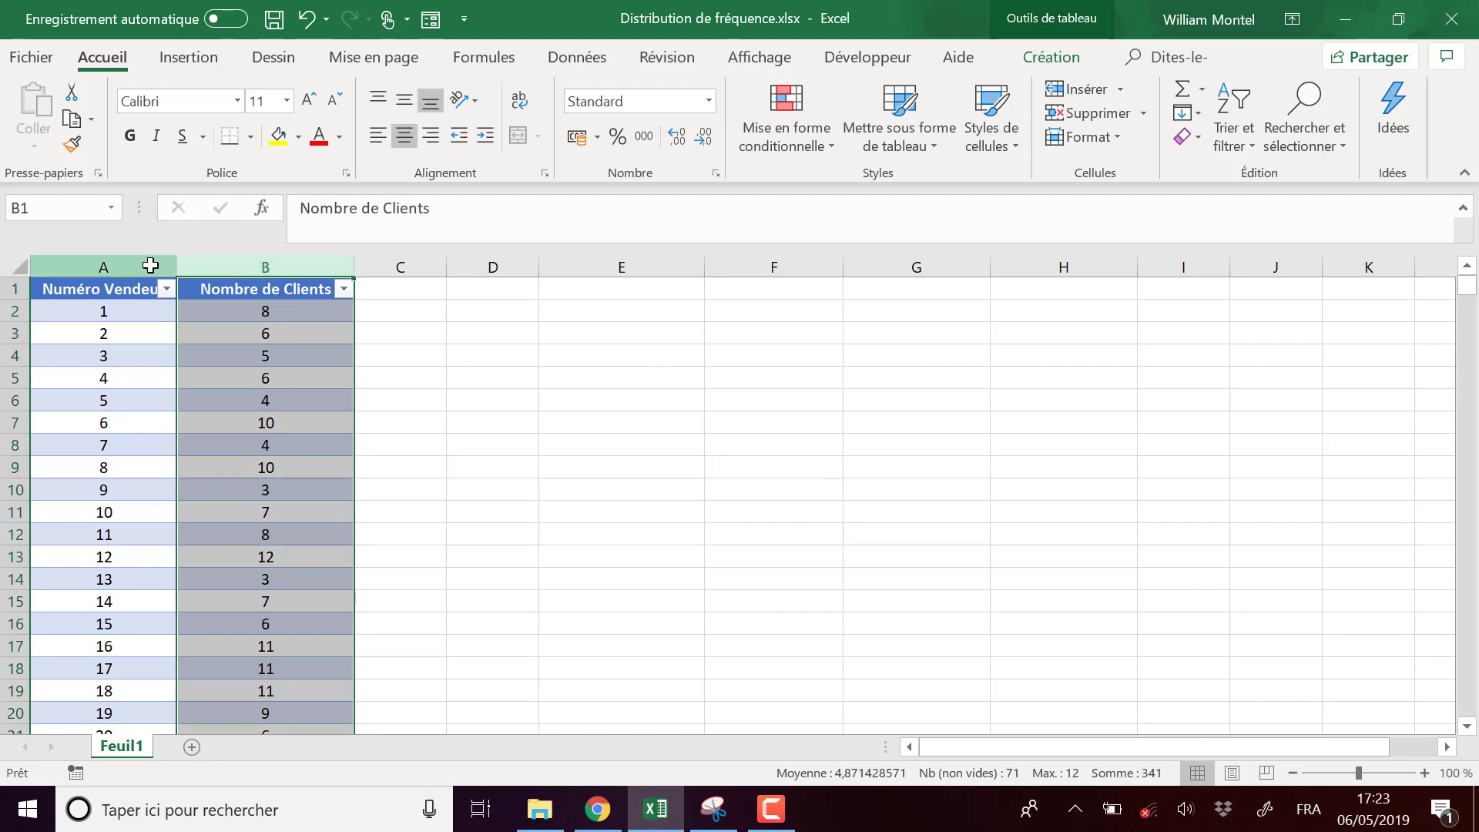
{"action": "left_click_drag", "start_coordinate": [150, 265], "coordinate": [224, 265]}
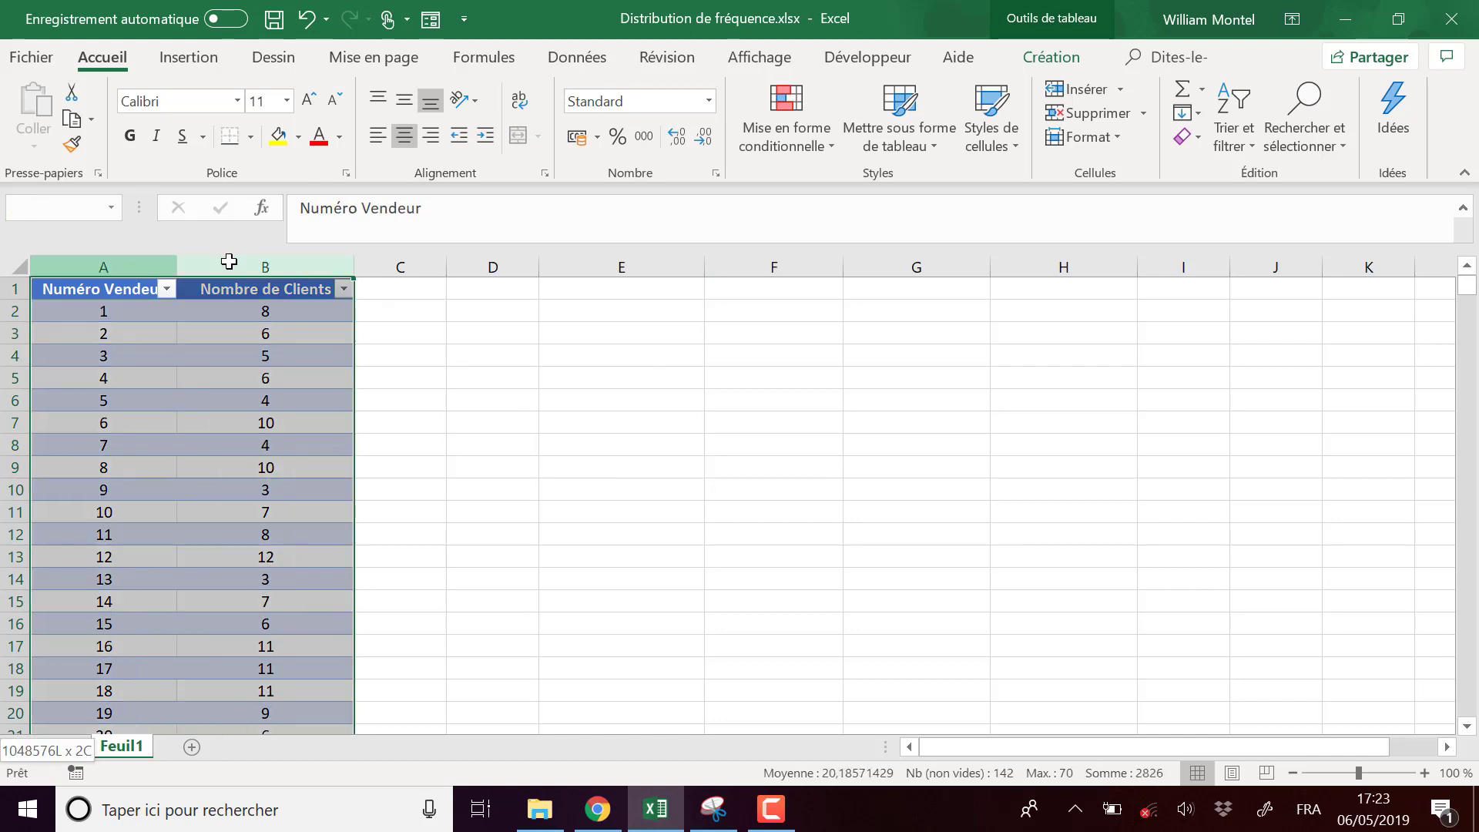
{"action": "left_click", "coordinate": [177, 60]}
{"action": "left_click", "coordinate": [56, 115]}
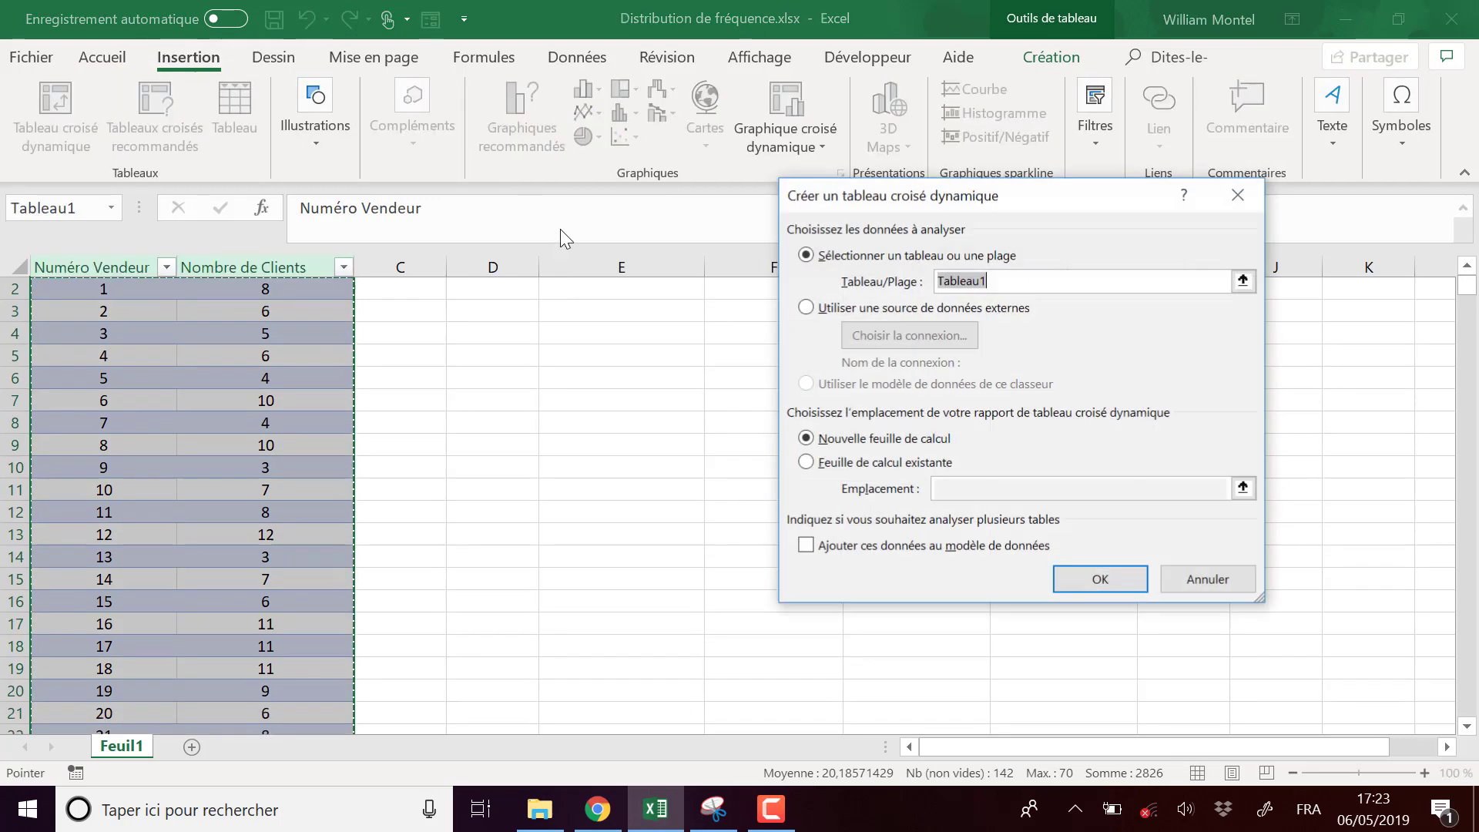
{"action": "left_click", "coordinate": [1116, 584]}
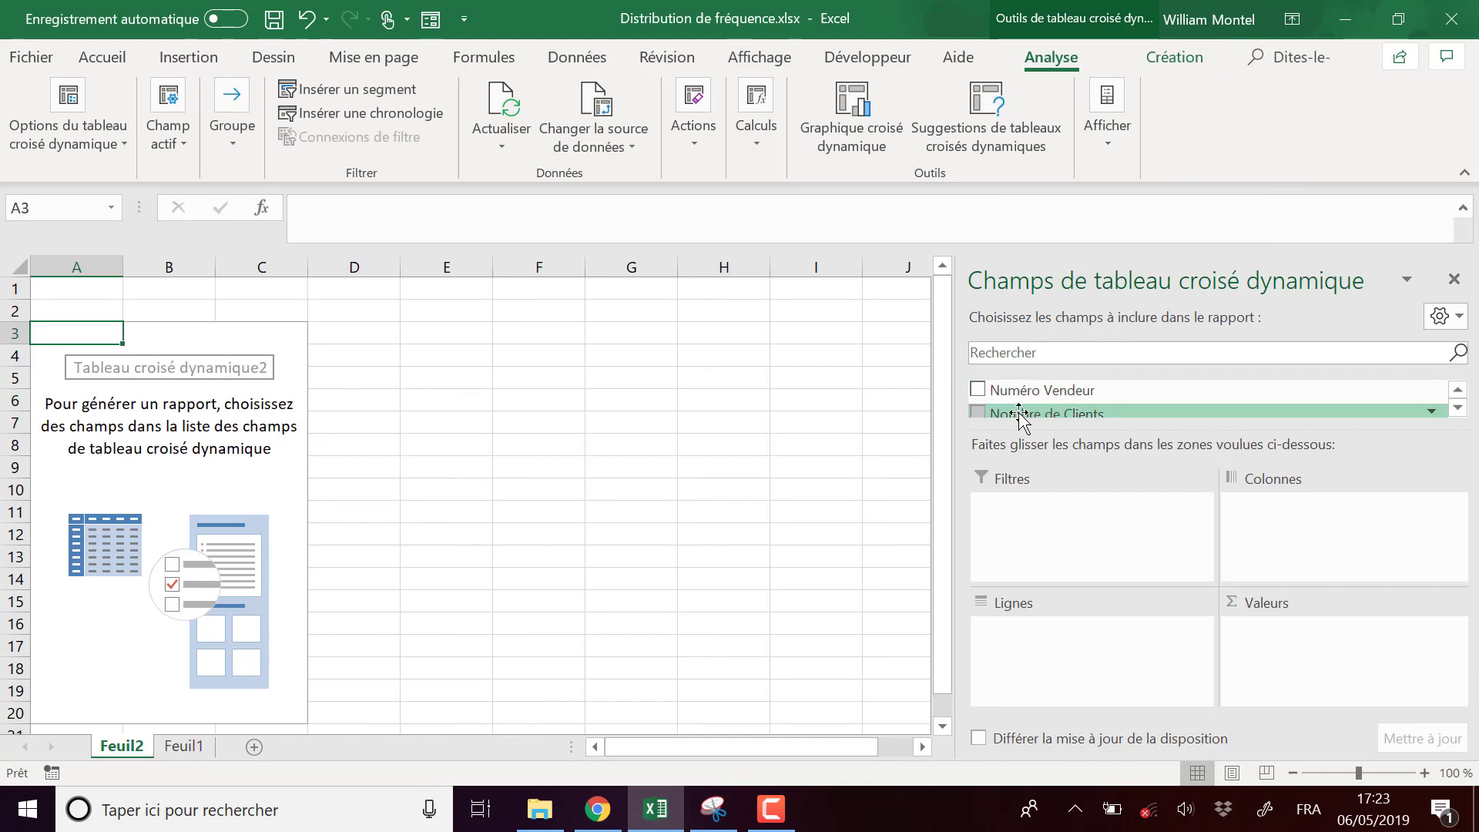
Put Nombre de Clients in Valeurs and summarise it by Nombre instead of Somme, giving 70.
{"action": "mouse_move", "coordinate": [1033, 414]}
{"action": "left_mouse_down"}
{"action": "mouse_move", "coordinate": [1353, 699]}
{"action": "mouse_move", "coordinate": [1319, 673]}
{"action": "left_mouse_up"}
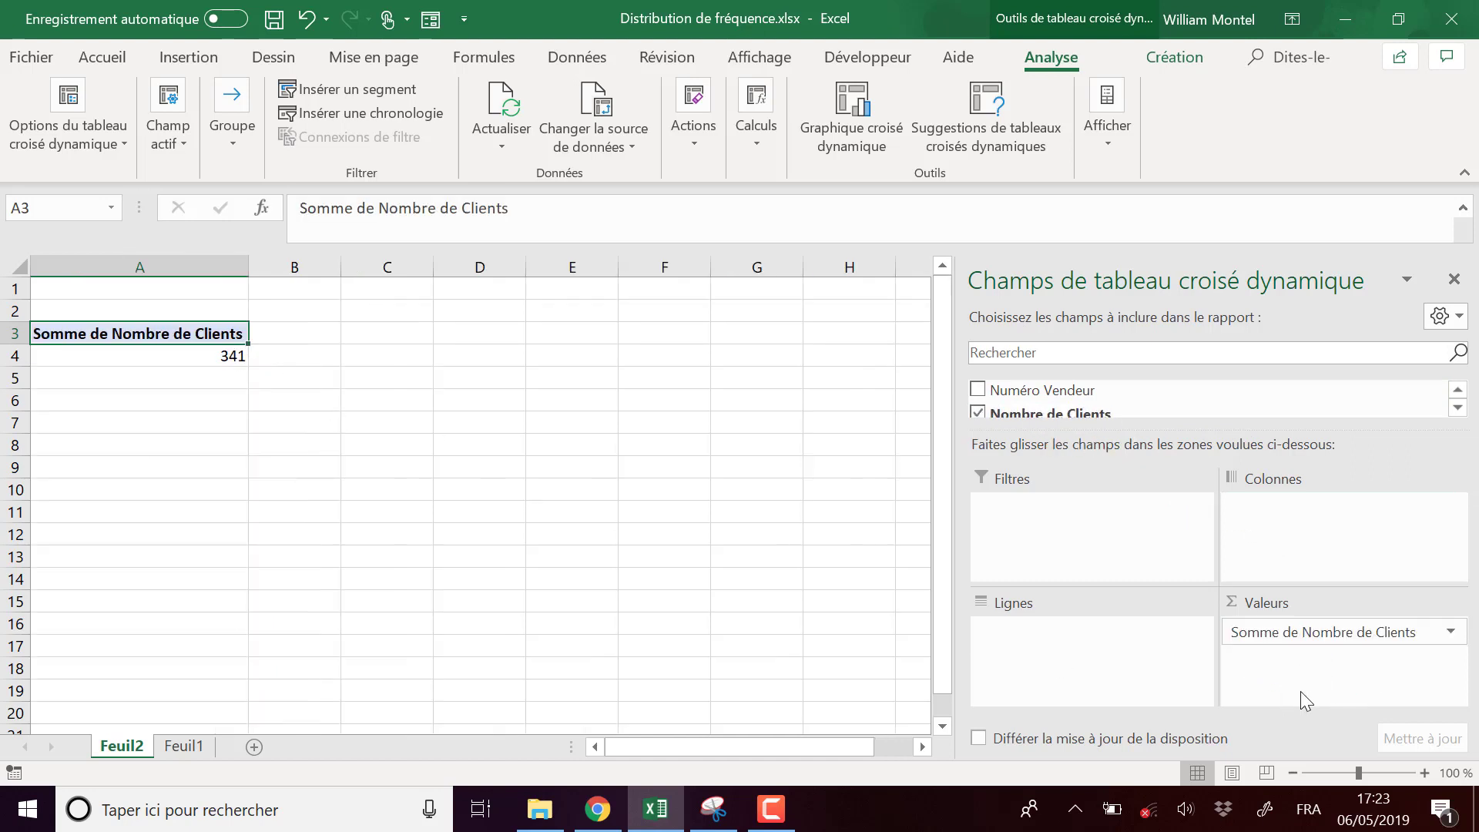
{"action": "left_click", "coordinate": [1450, 633]}
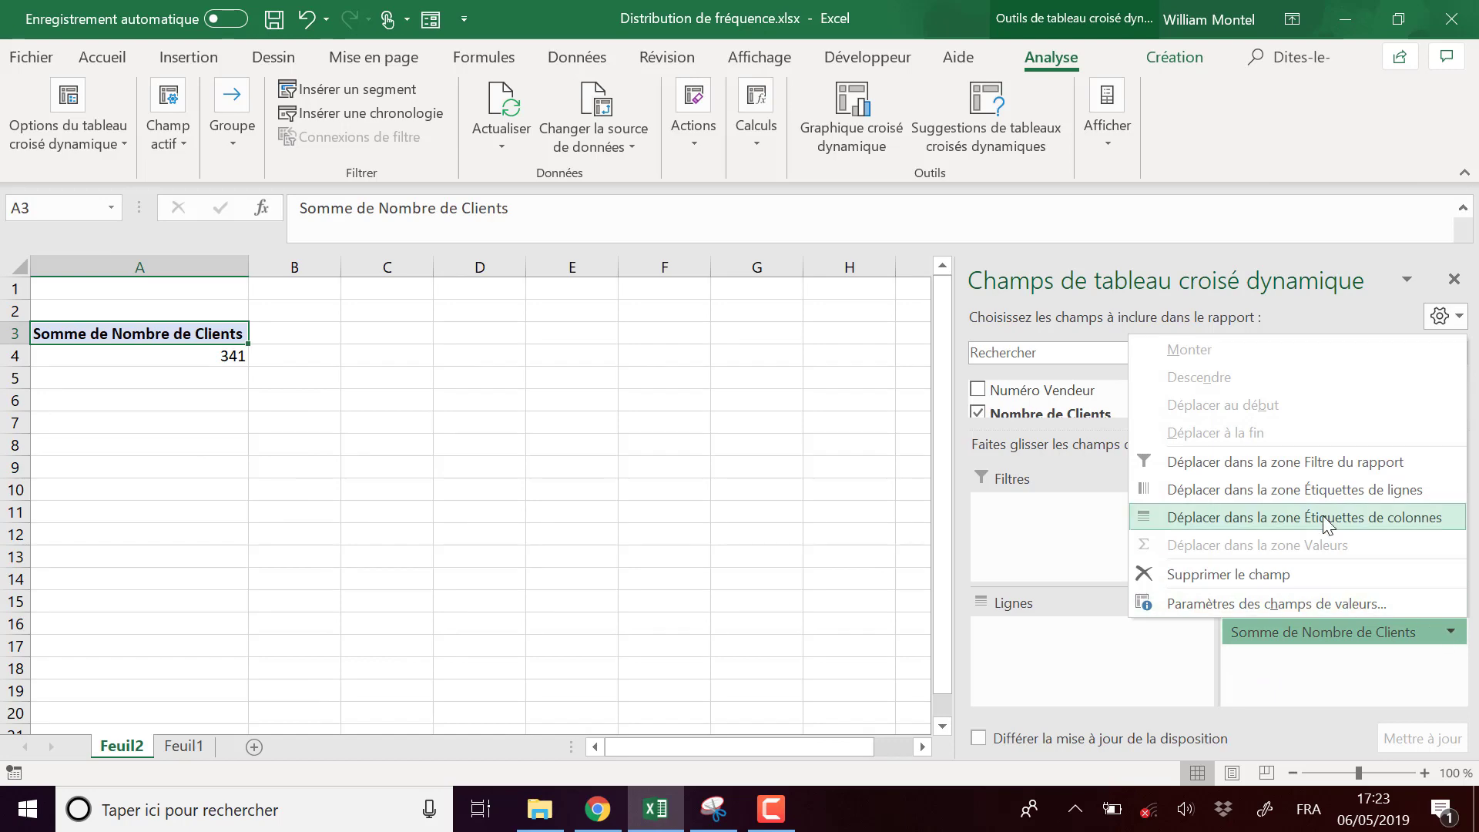
{"action": "left_click", "coordinate": [1291, 605]}
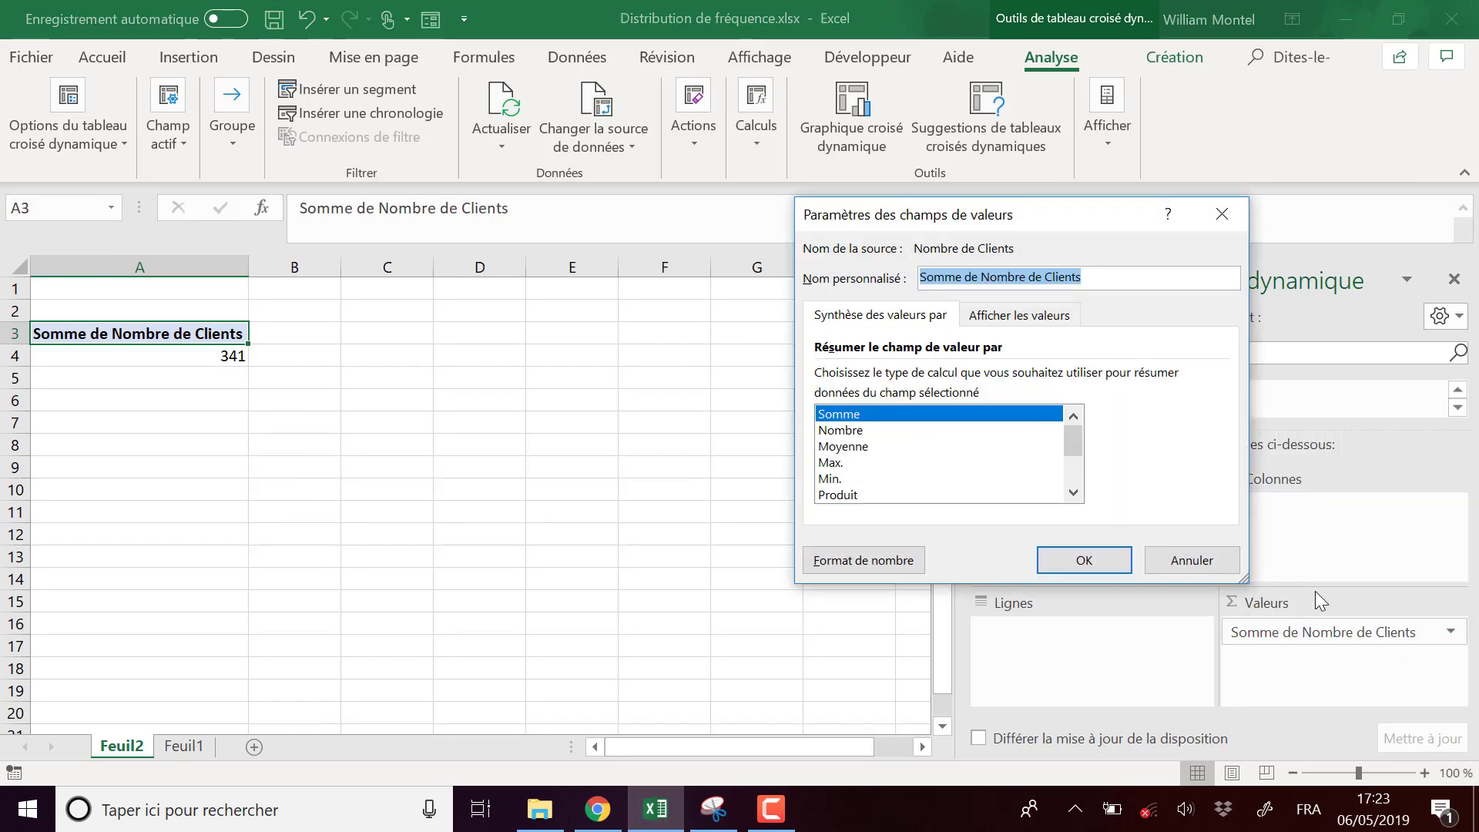
{"action": "left_click", "coordinate": [847, 431]}
{"action": "left_click", "coordinate": [1109, 562]}
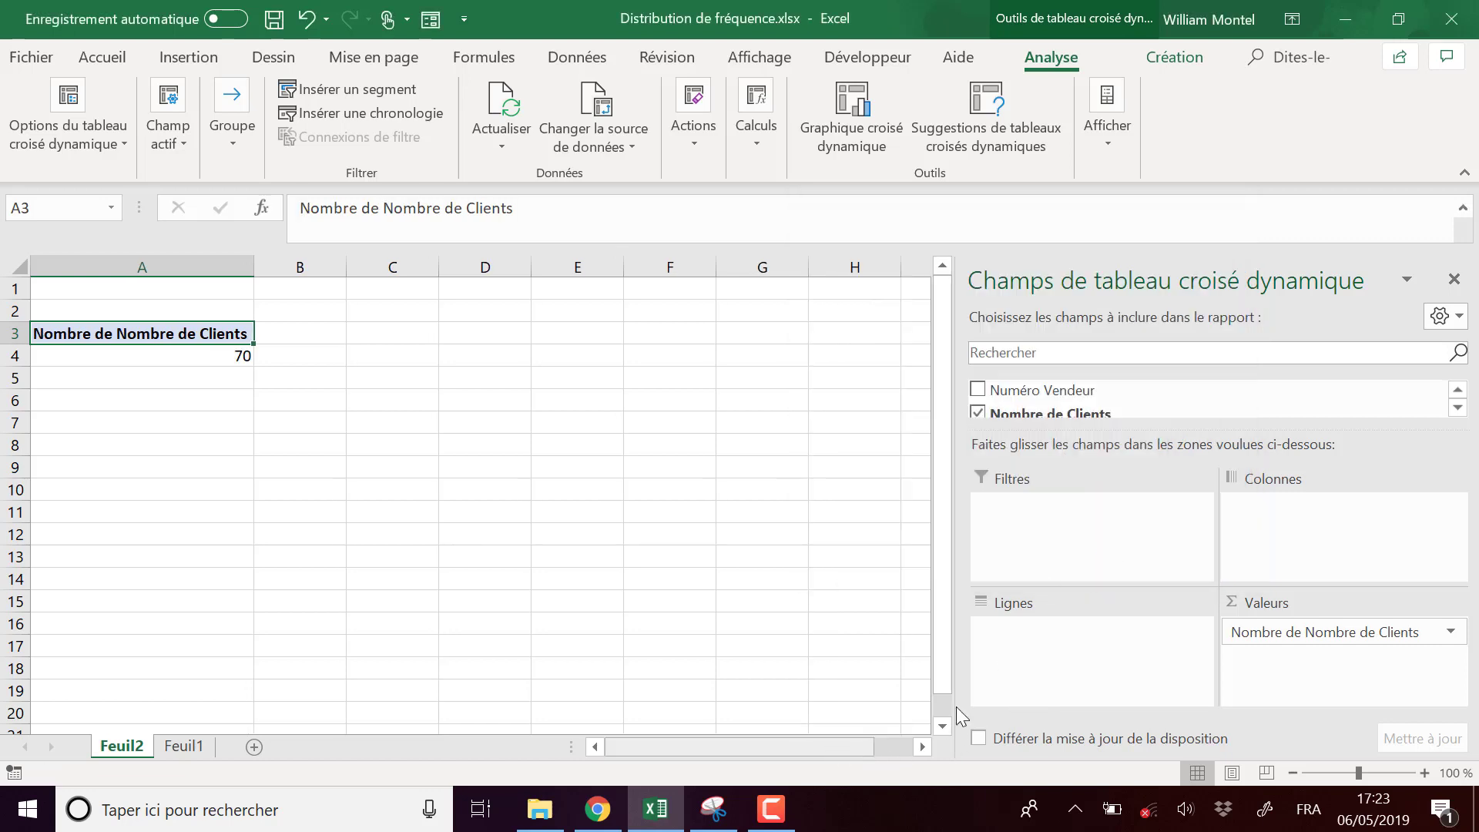
{"action": "mouse_move", "coordinate": [1043, 390]}
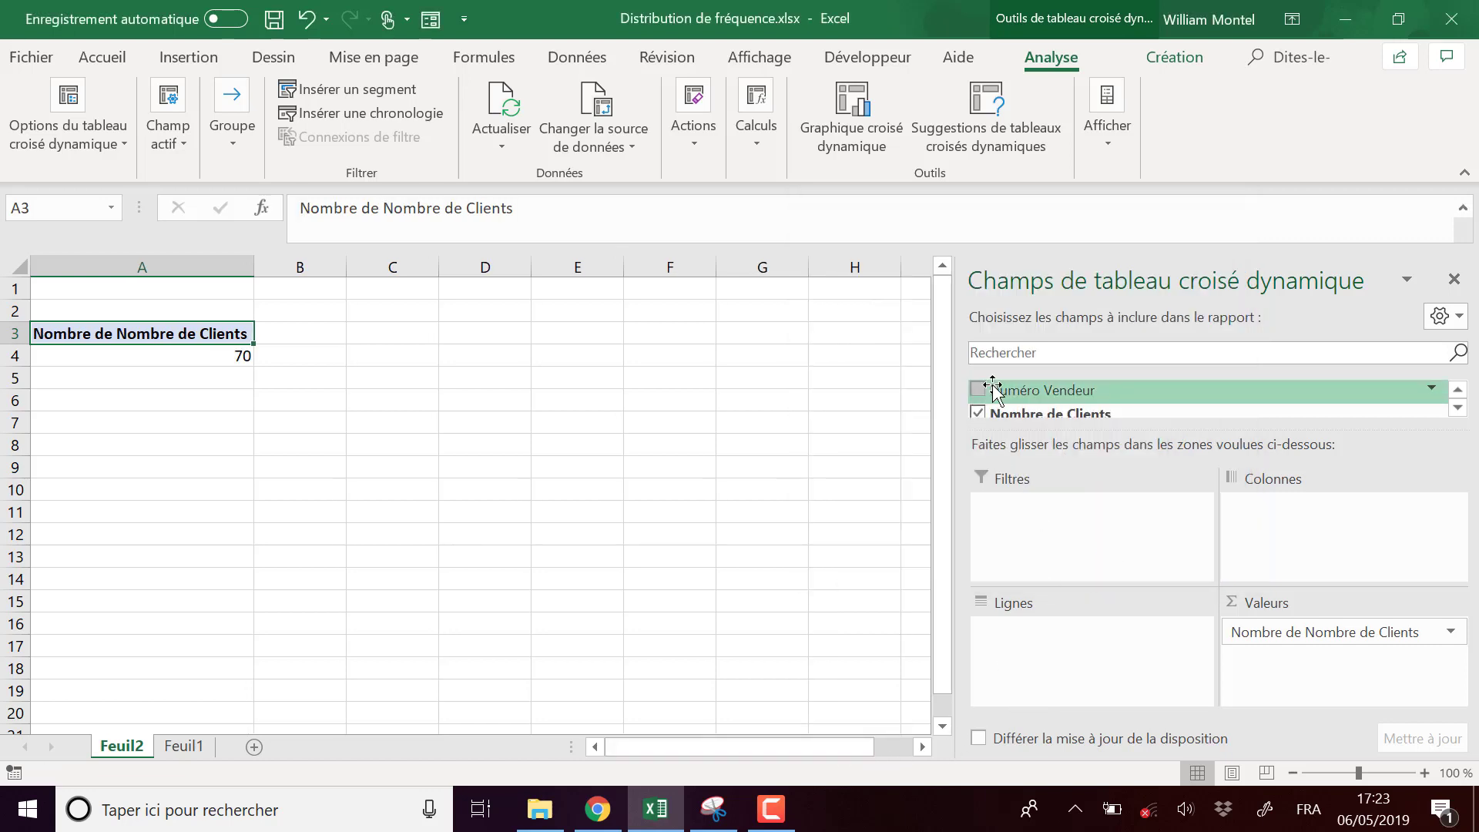
Move Nombre de Clients to Lignes for values 1–12, then add it back to Valeurs as a sum totalling 341.
{"action": "left_click_drag", "start_coordinate": [993, 389], "coordinate": [1090, 638]}
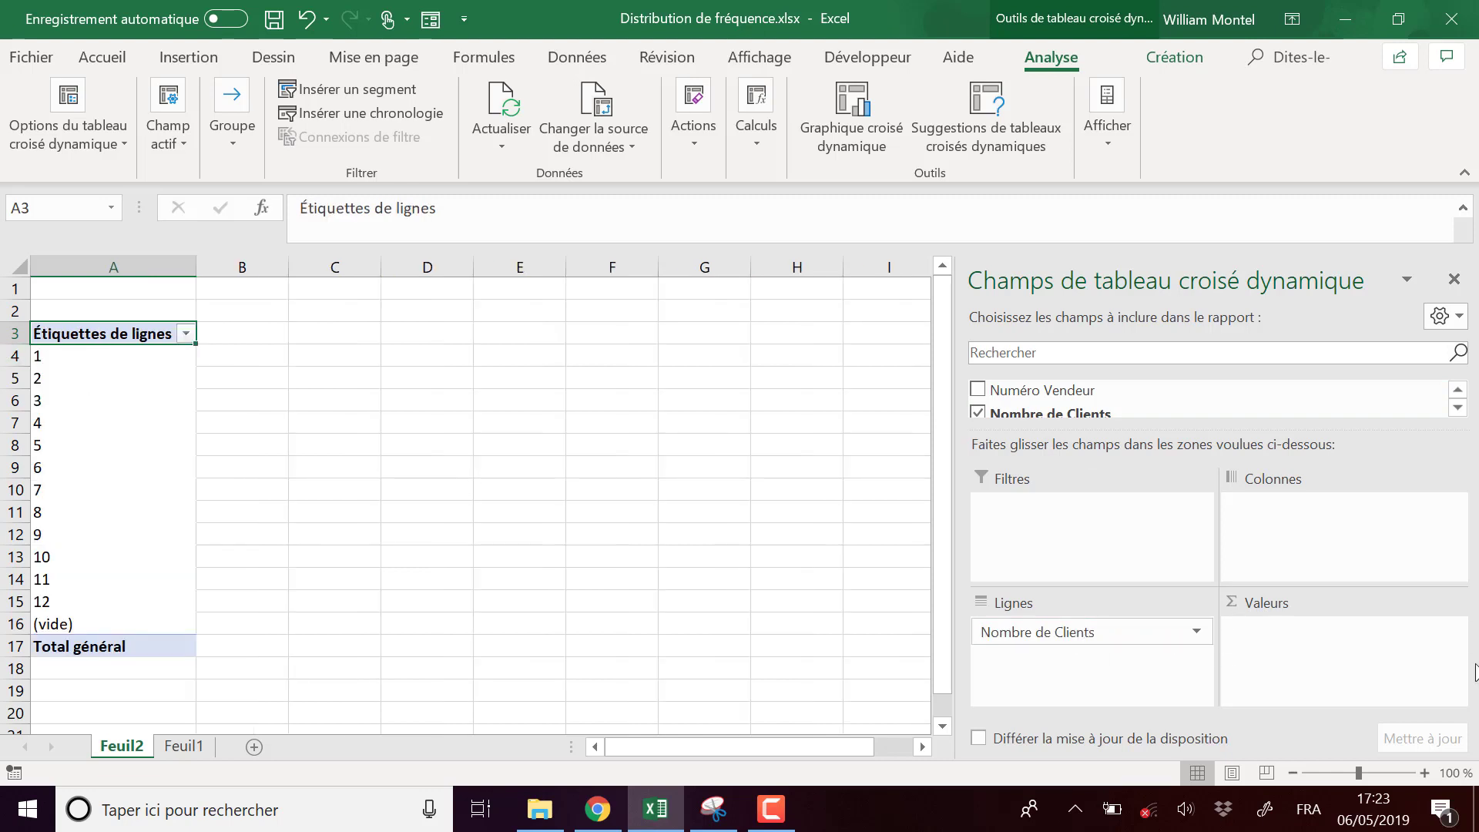
{"action": "left_click", "coordinate": [83, 357]}
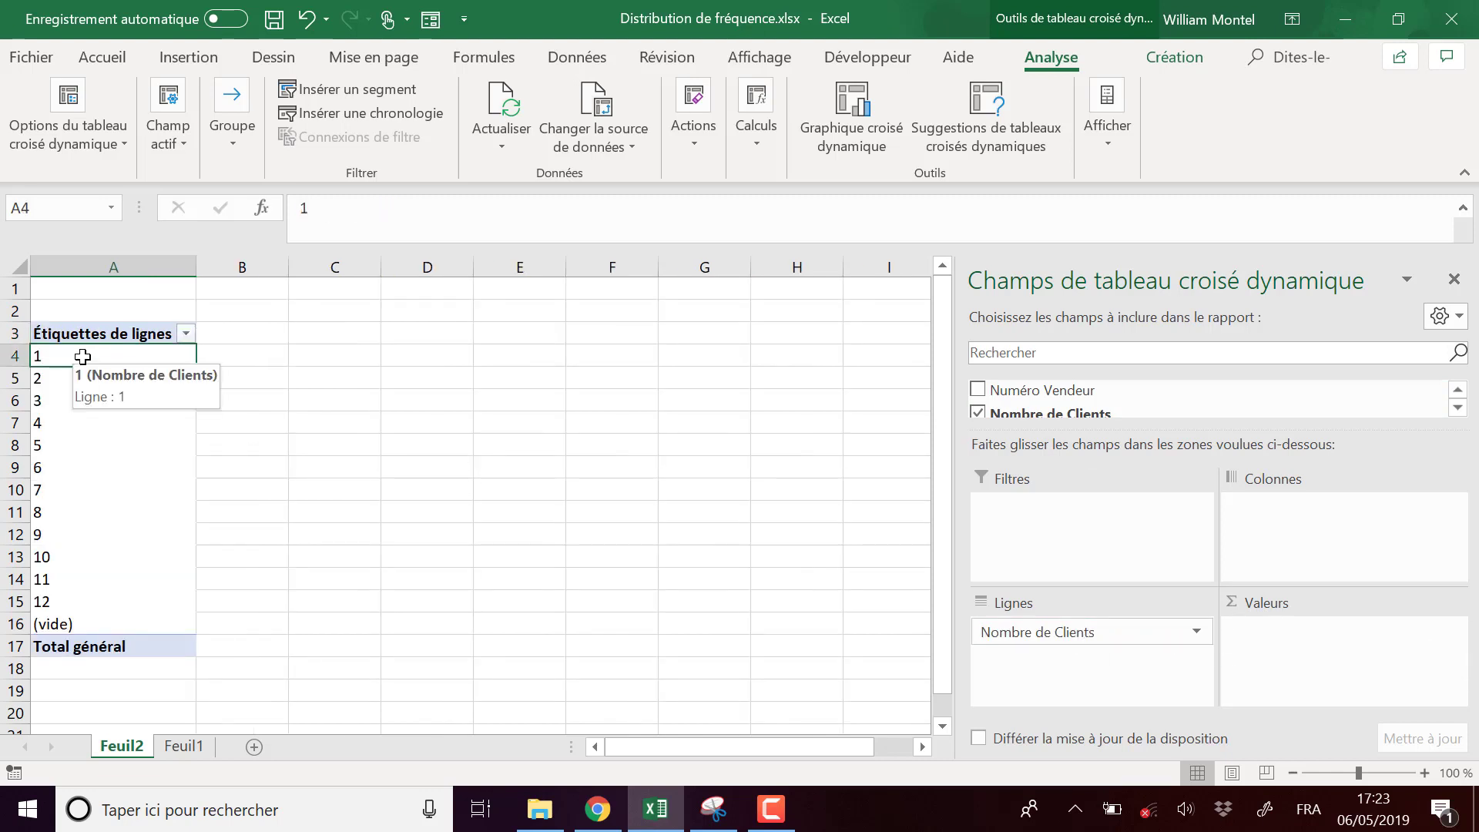
{"action": "left_click", "coordinate": [55, 378]}
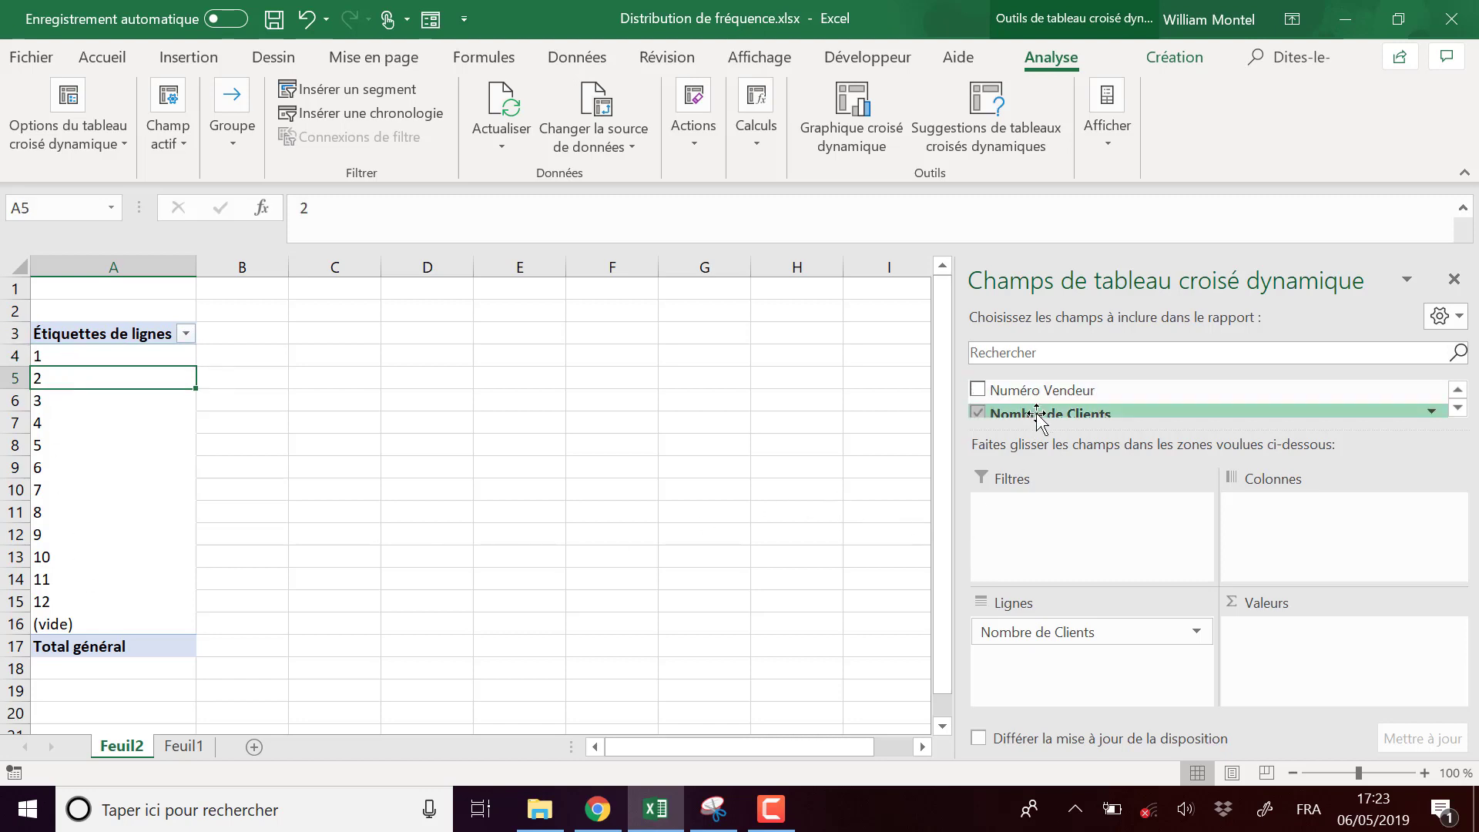
{"action": "left_click_drag", "start_coordinate": [1038, 414], "coordinate": [1294, 655]}
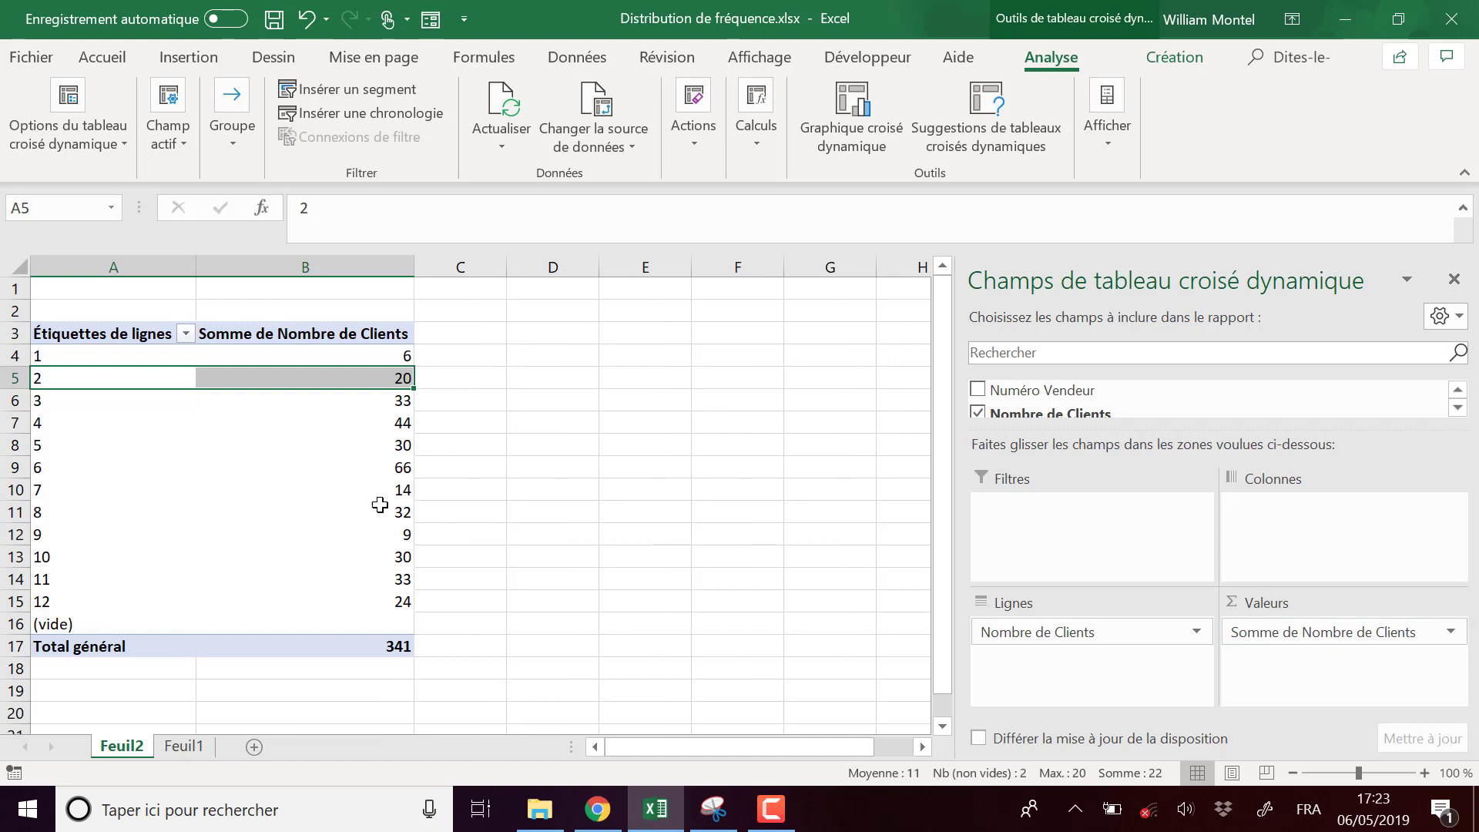
{"action": "left_click", "coordinate": [58, 354]}
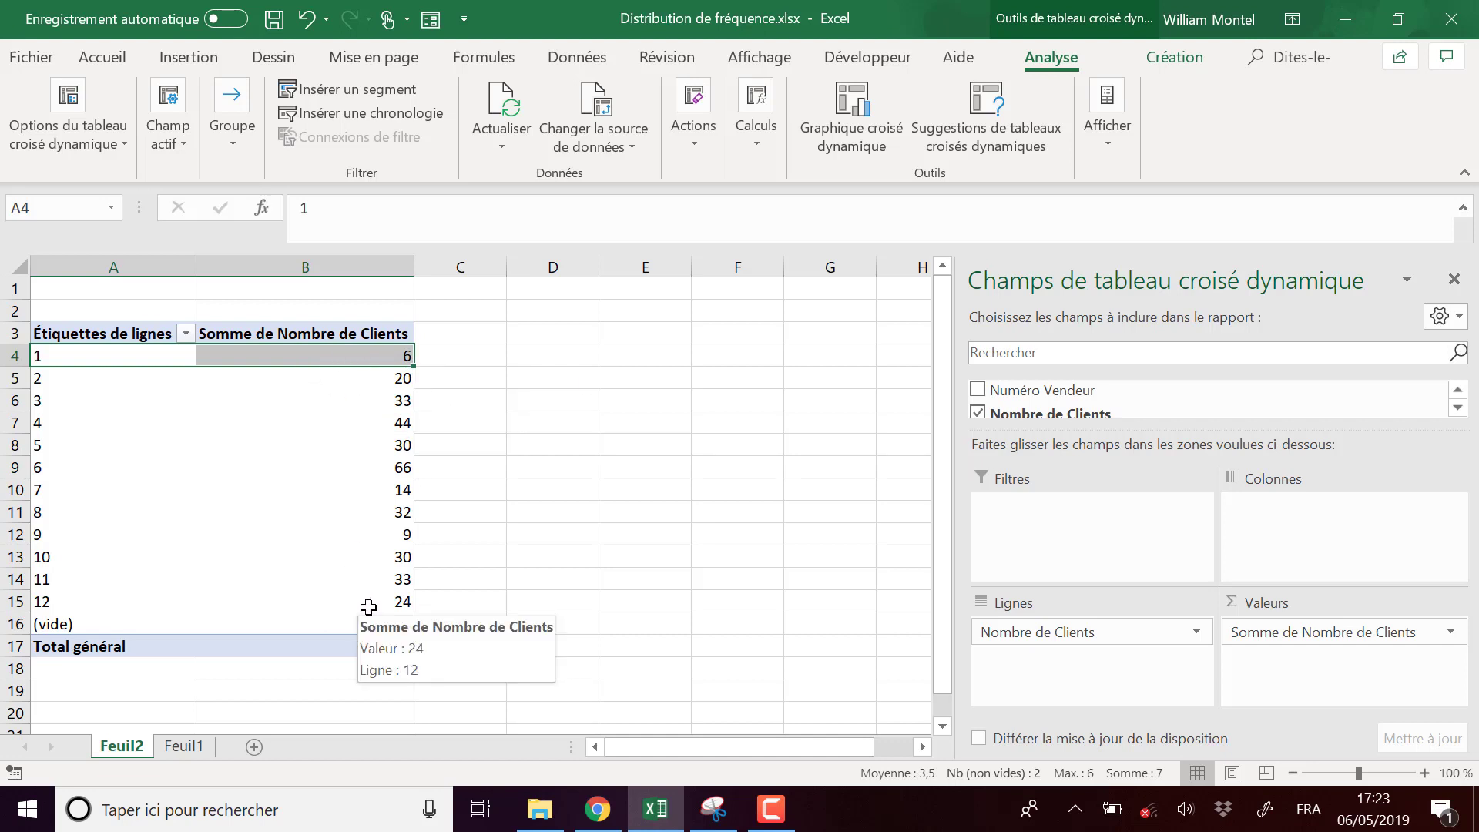
Switch the Somme de Nombre de Clients field to Nombre so each client value 1–12 is counted, totalling 70.
{"action": "left_click", "coordinate": [1451, 633]}
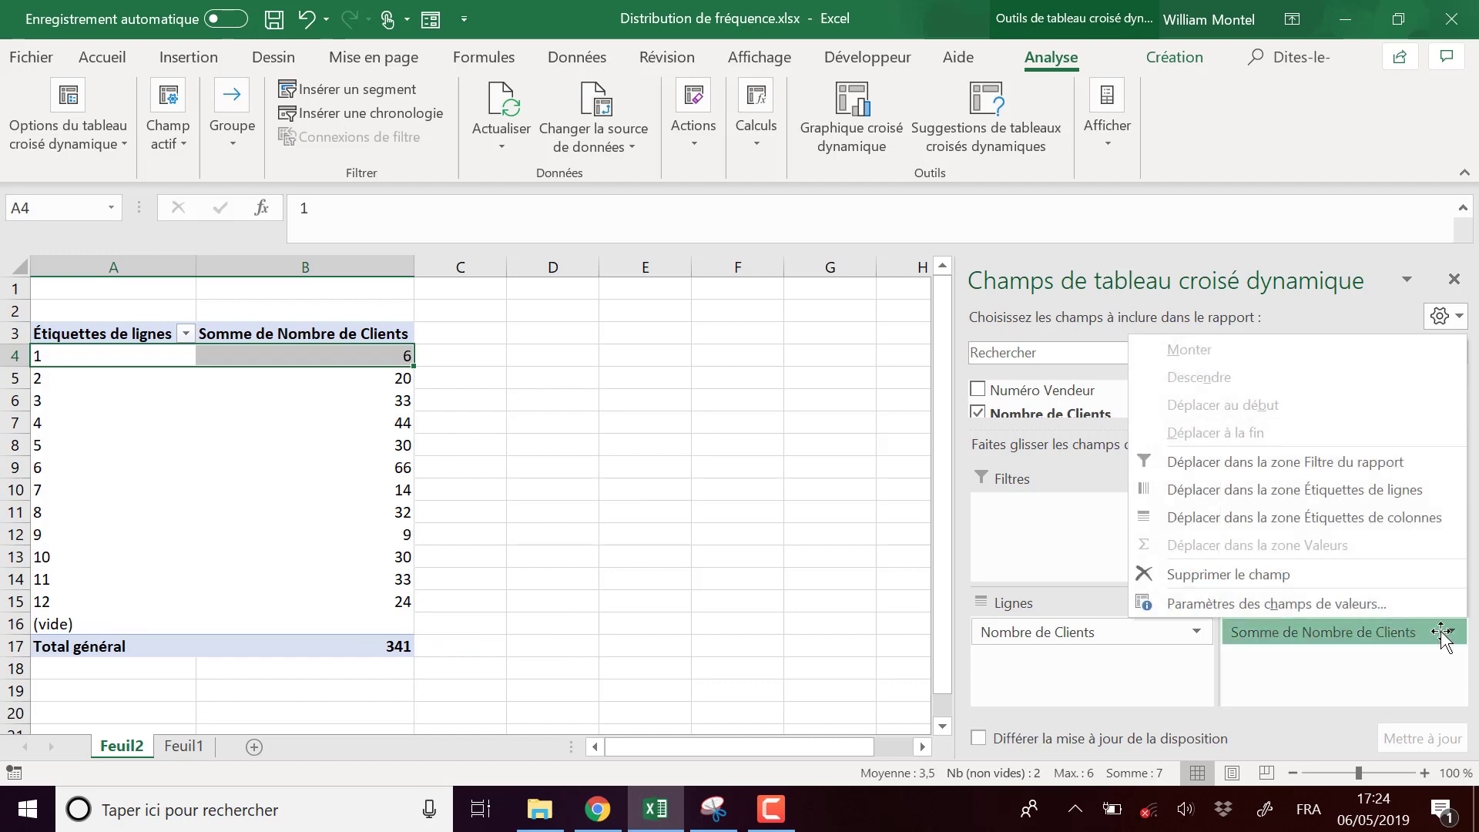
{"action": "left_click", "coordinate": [1280, 604]}
{"action": "left_click", "coordinate": [868, 430]}
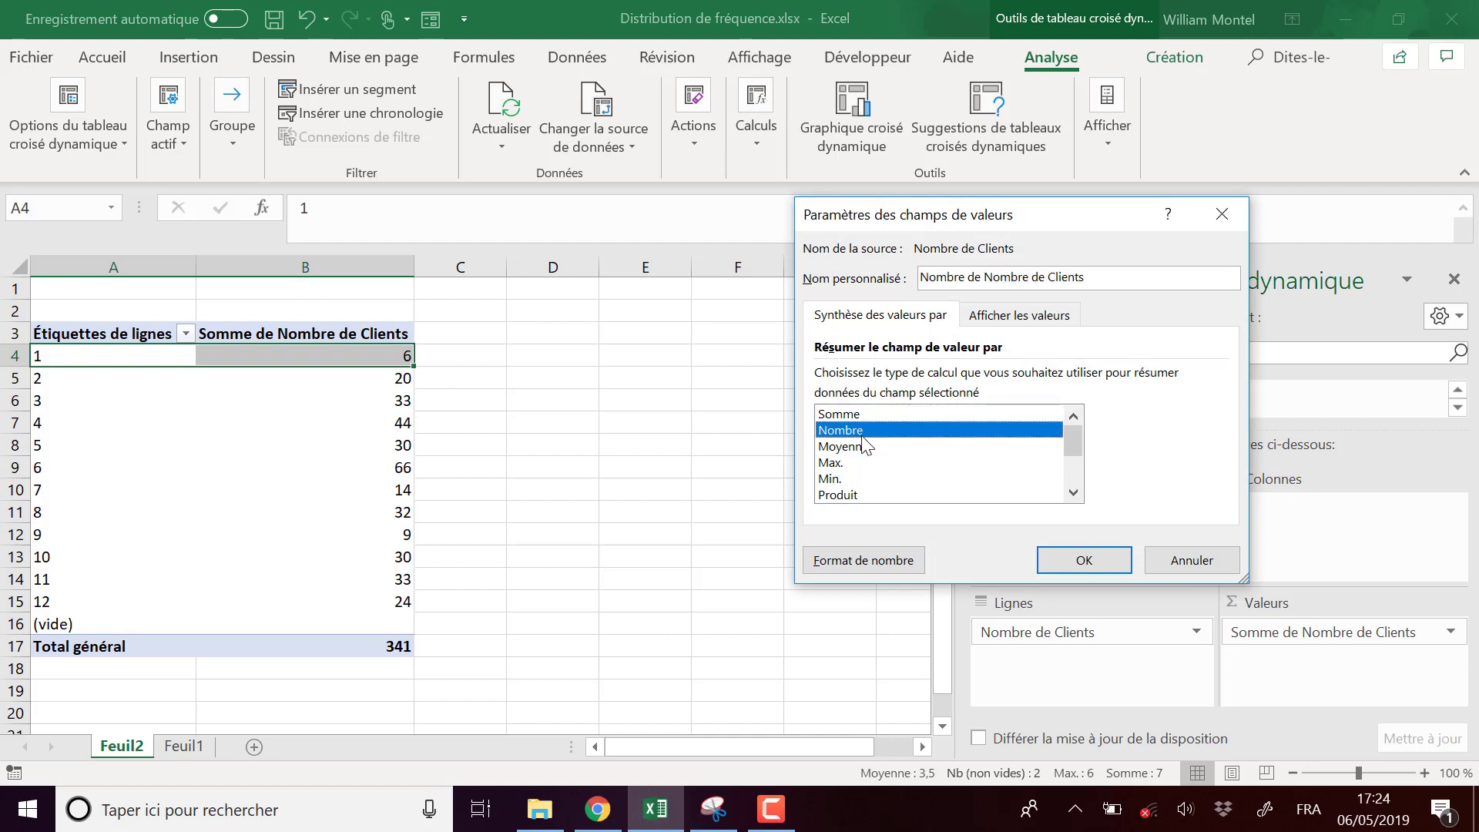
{"action": "left_click", "coordinate": [1084, 561]}
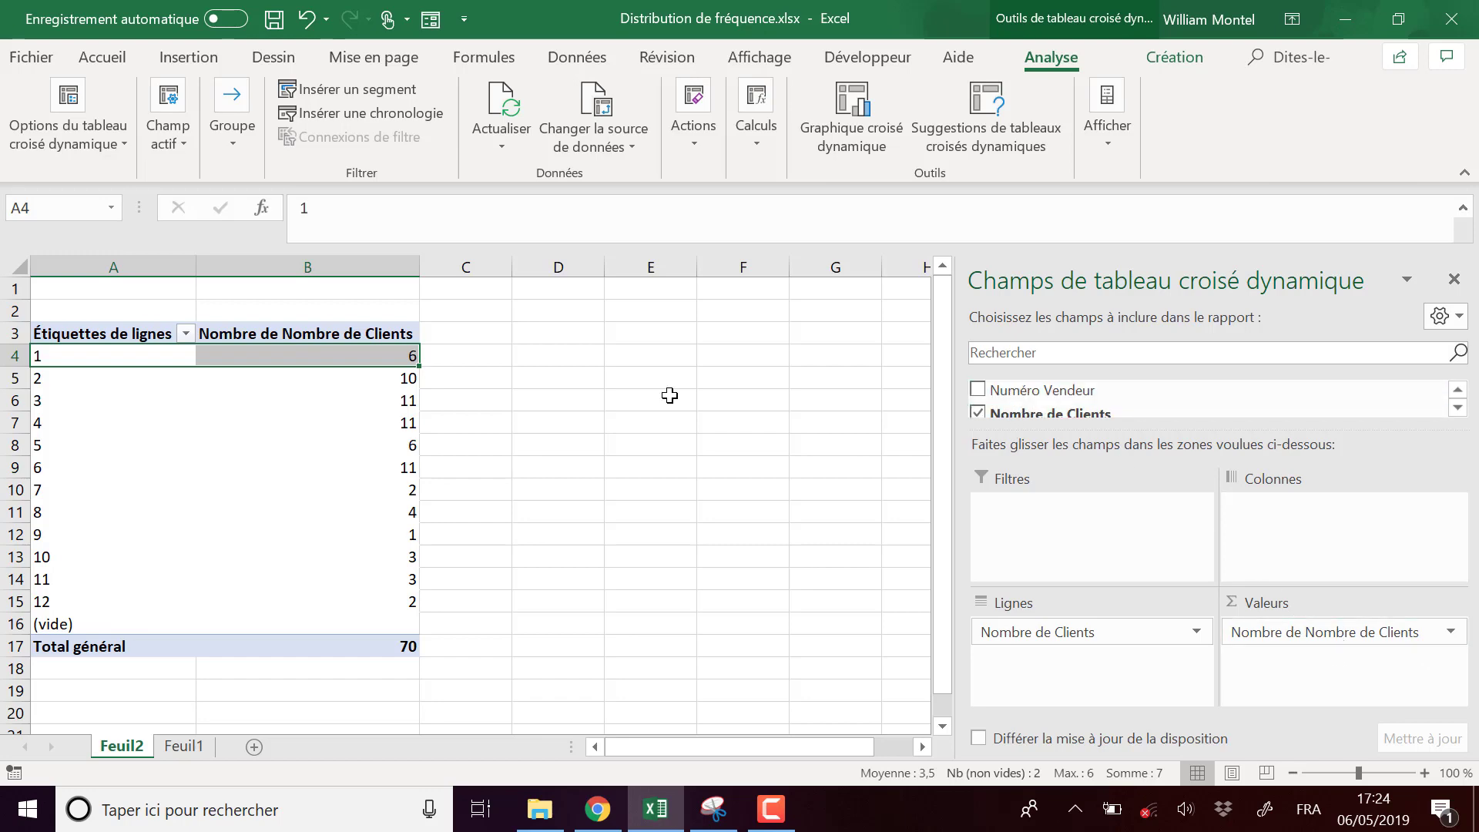
{"action": "left_click", "coordinate": [529, 434]}
{"action": "left_click_drag", "start_coordinate": [400, 356], "coordinate": [397, 601]}
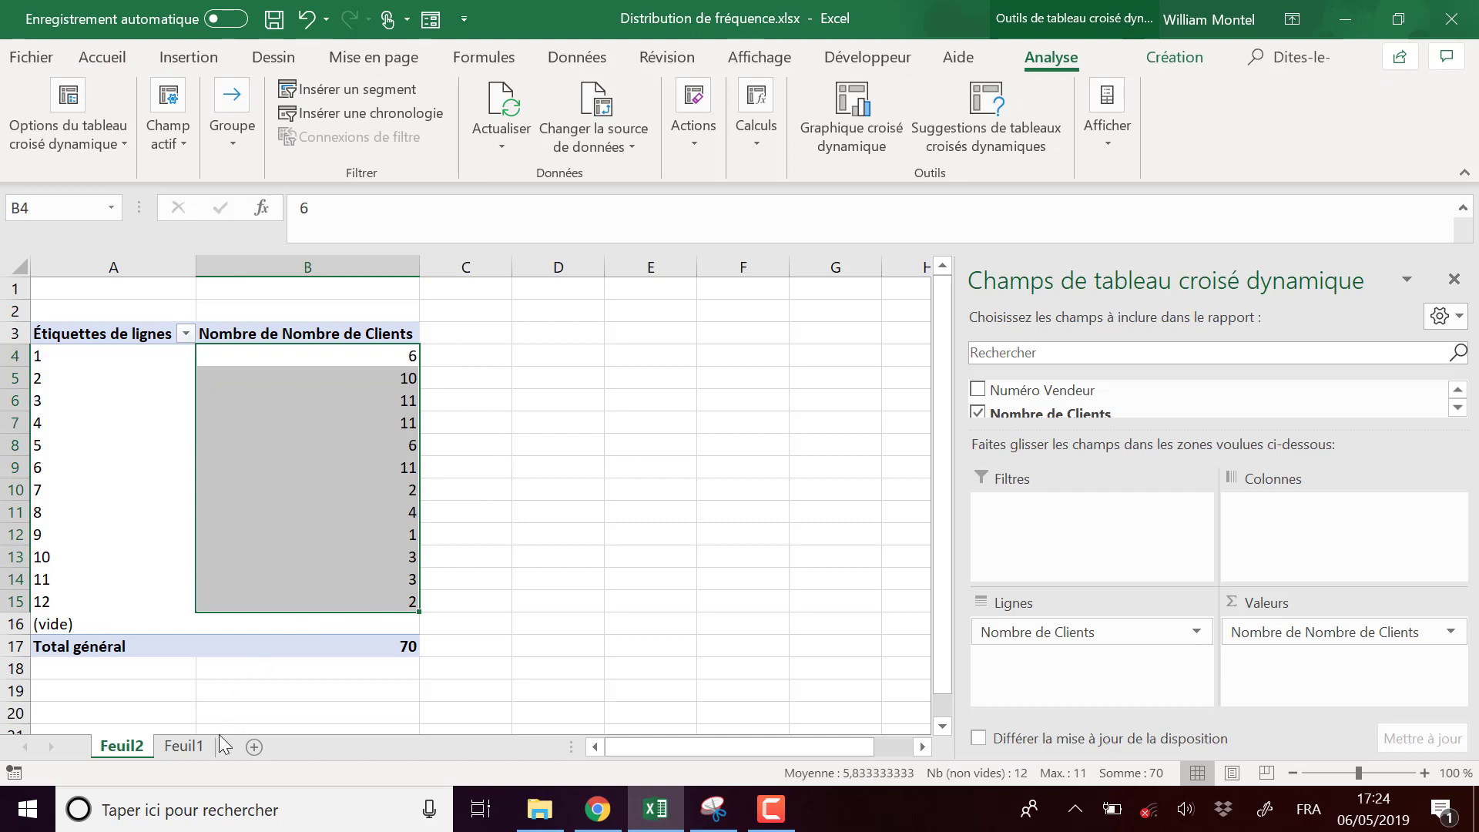
{"action": "left_click", "coordinate": [81, 353]}
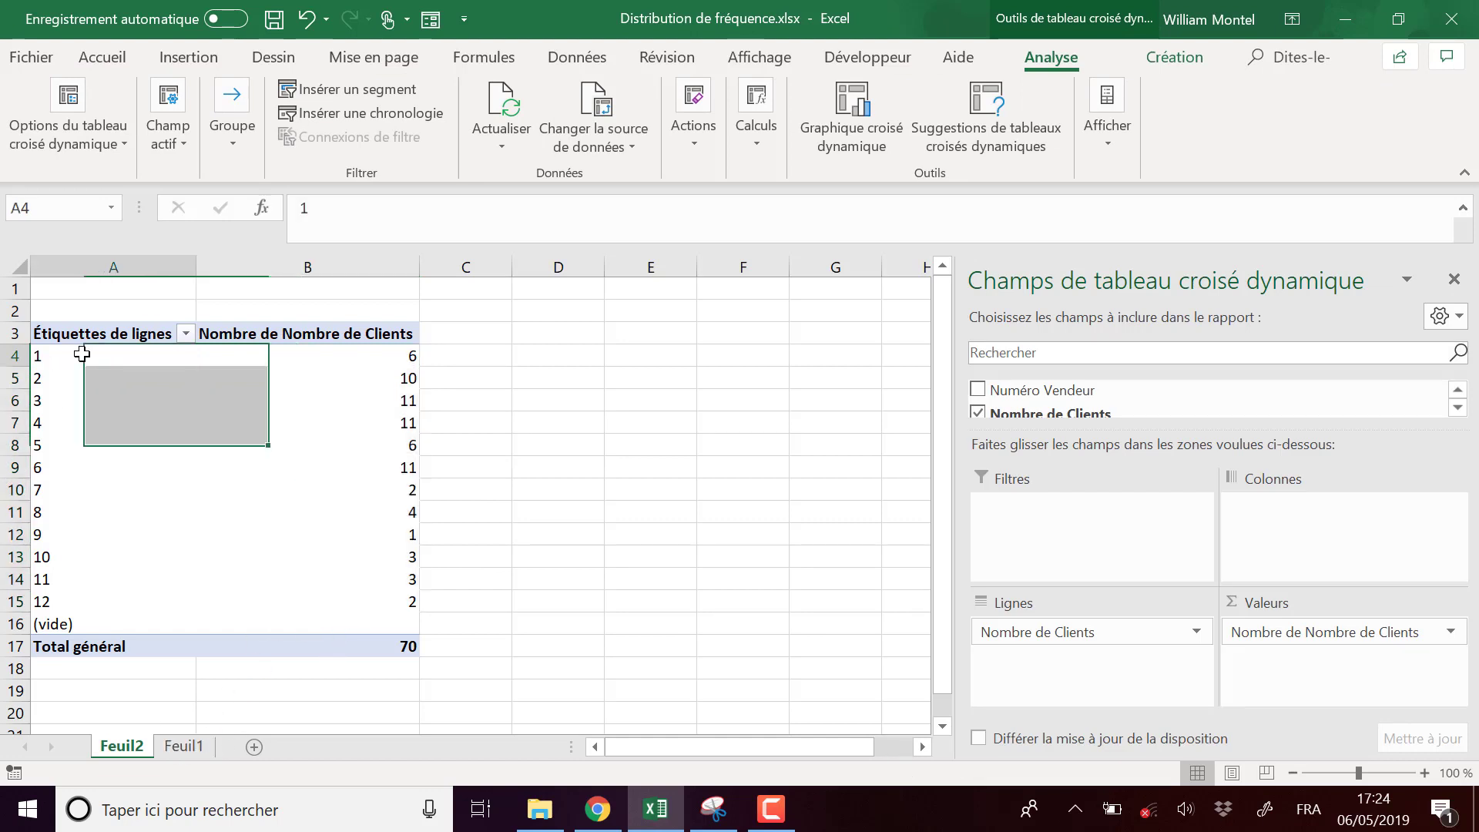
Browse the seller data on Feuil1, then return to the Feuil2 pivot table.
{"action": "left_click", "coordinate": [182, 745]}
{"action": "left_click", "coordinate": [141, 333]}
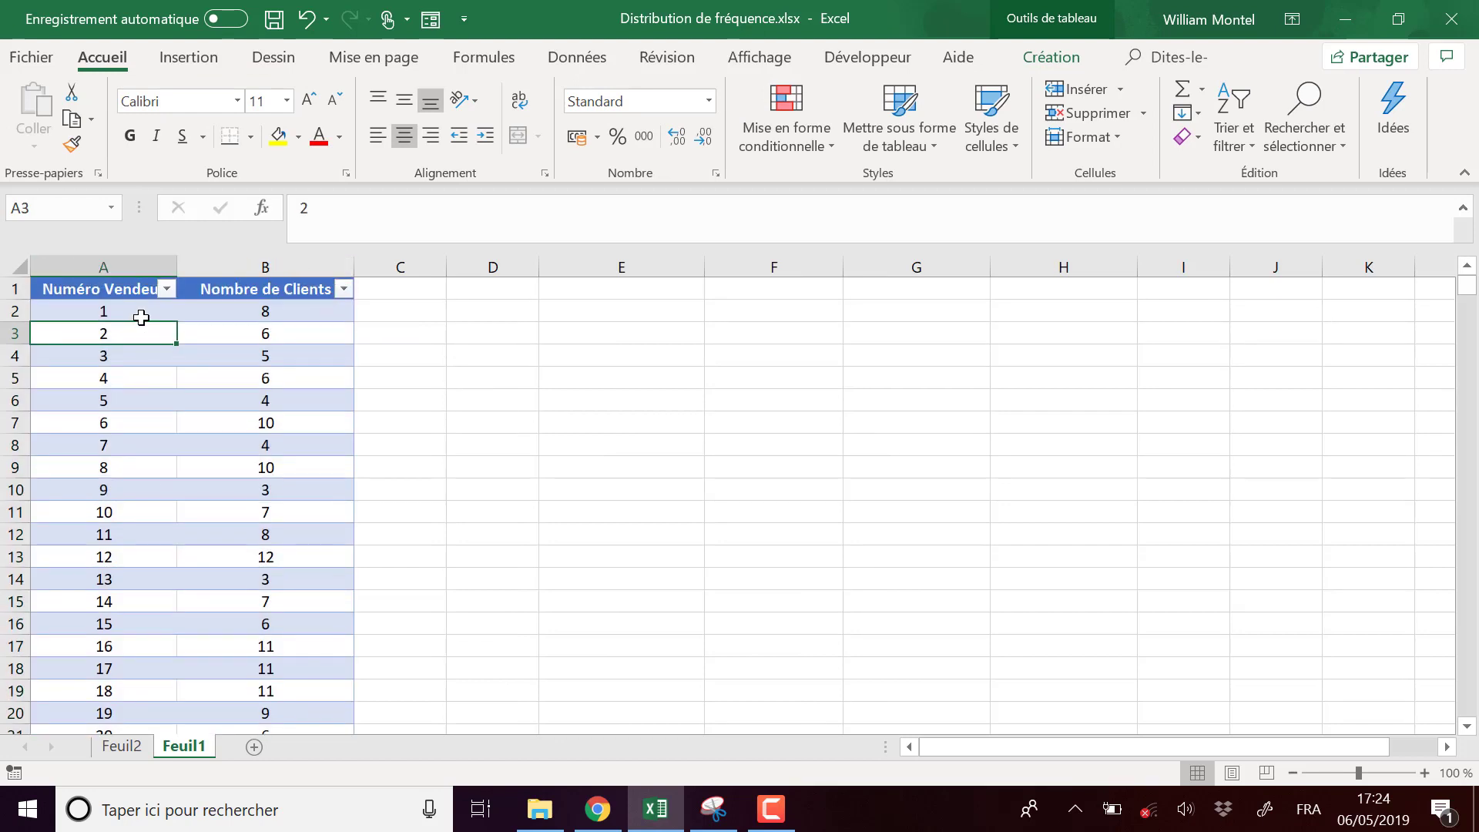
{"action": "left_click", "coordinate": [123, 315]}
{"action": "scroll", "coordinate": [139, 368], "scroll_direction": "down", "scroll_amount": 6}
{"action": "scroll", "coordinate": [141, 395], "scroll_direction": "down", "scroll_amount": 7}
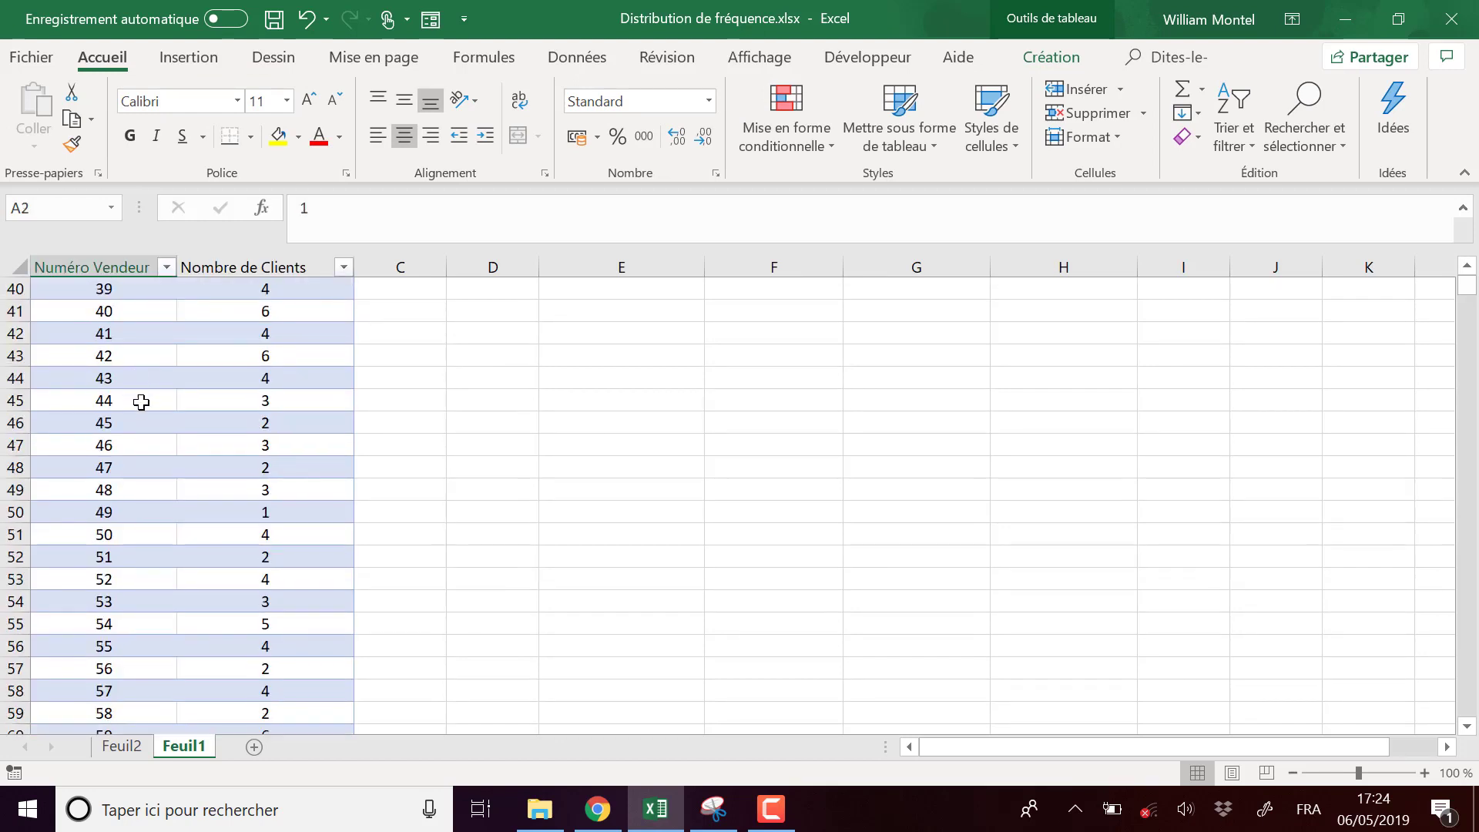
{"action": "scroll", "coordinate": [141, 404], "scroll_direction": "down", "scroll_amount": 5}
{"action": "scroll", "coordinate": [108, 428], "scroll_direction": "down", "scroll_amount": 3}
{"action": "scroll", "coordinate": [138, 495], "scroll_direction": "up", "scroll_amount": 4}
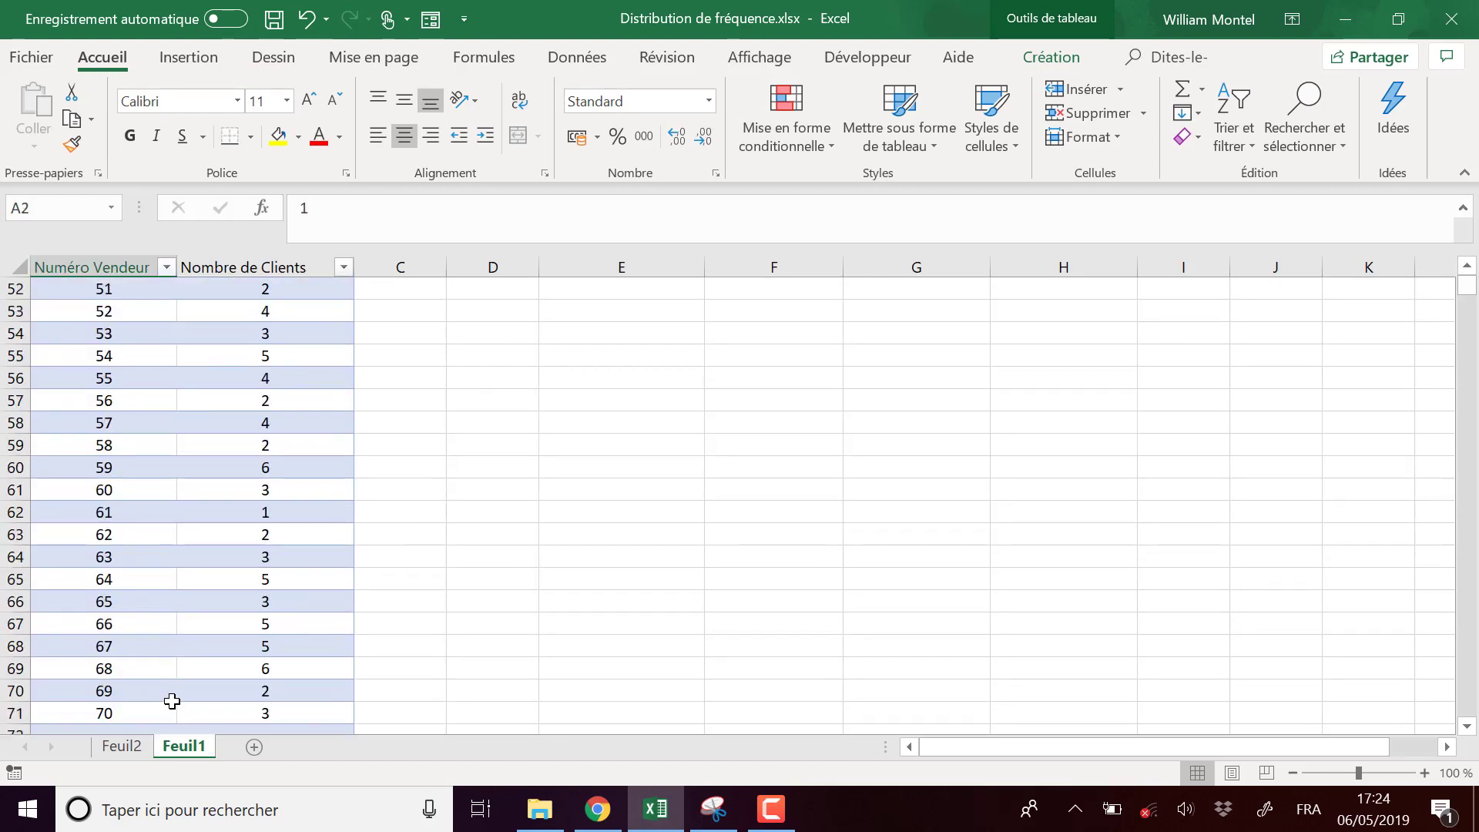
{"action": "left_click", "coordinate": [145, 747]}
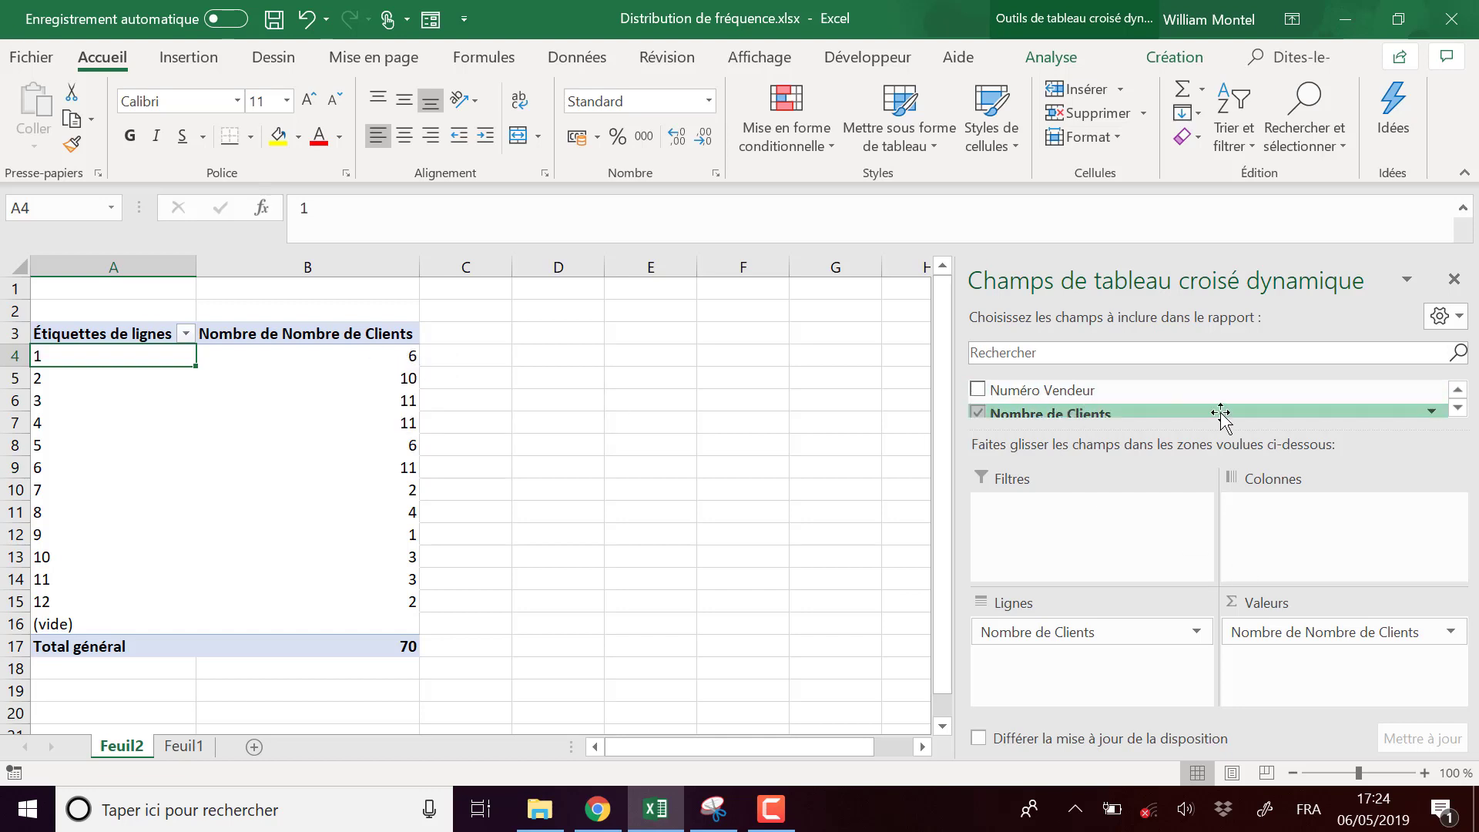
Add Nombre de Clients to Valeurs again and show it as % du total général.
{"action": "mouse_move", "coordinate": [1047, 414]}
{"action": "left_mouse_down"}
{"action": "mouse_move", "coordinate": [1328, 539]}
{"action": "mouse_move", "coordinate": [1344, 678]}
{"action": "left_mouse_up"}
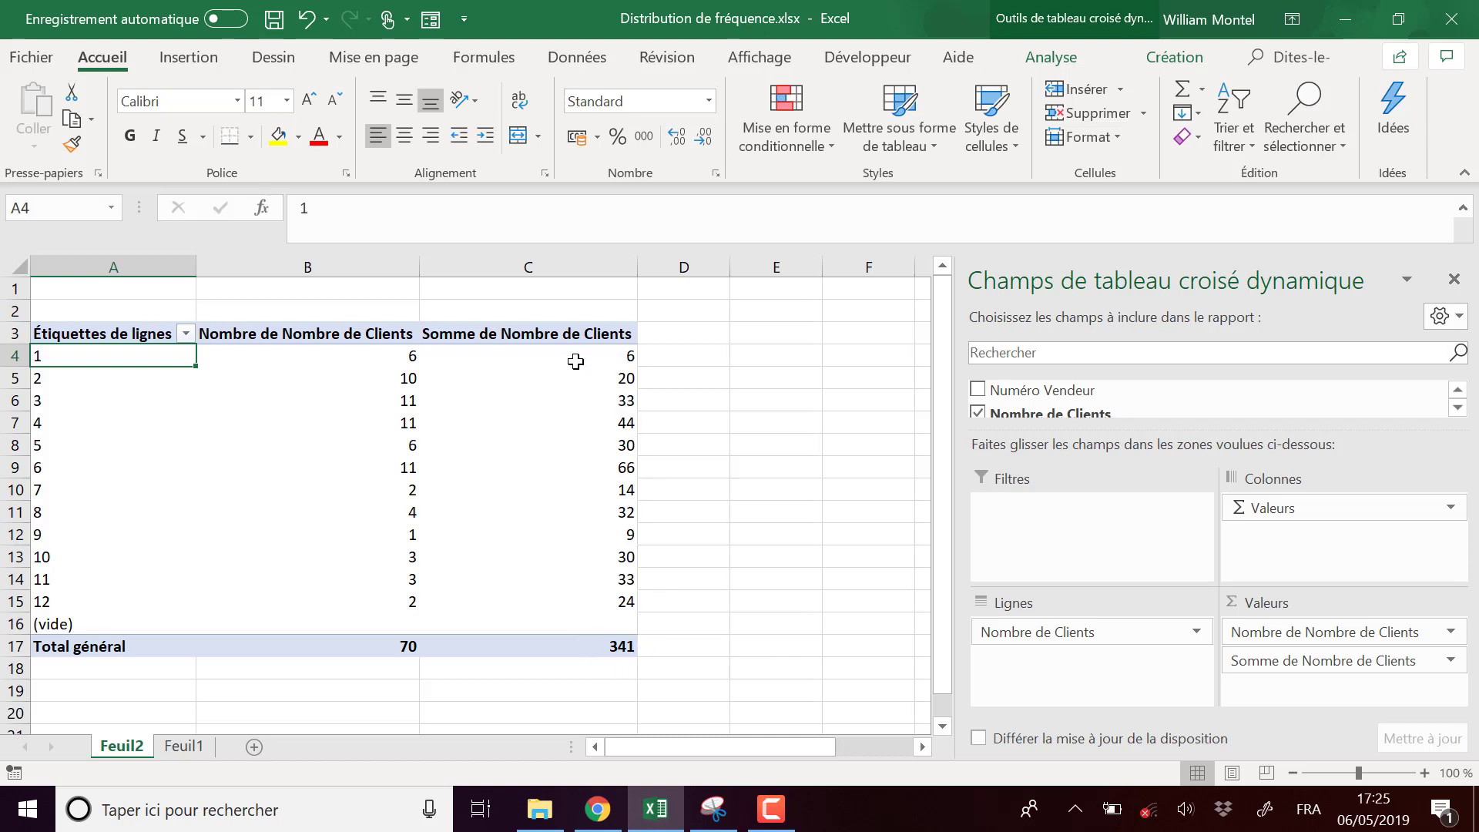
{"action": "left_click", "coordinate": [1450, 661]}
{"action": "left_click", "coordinate": [1280, 631]}
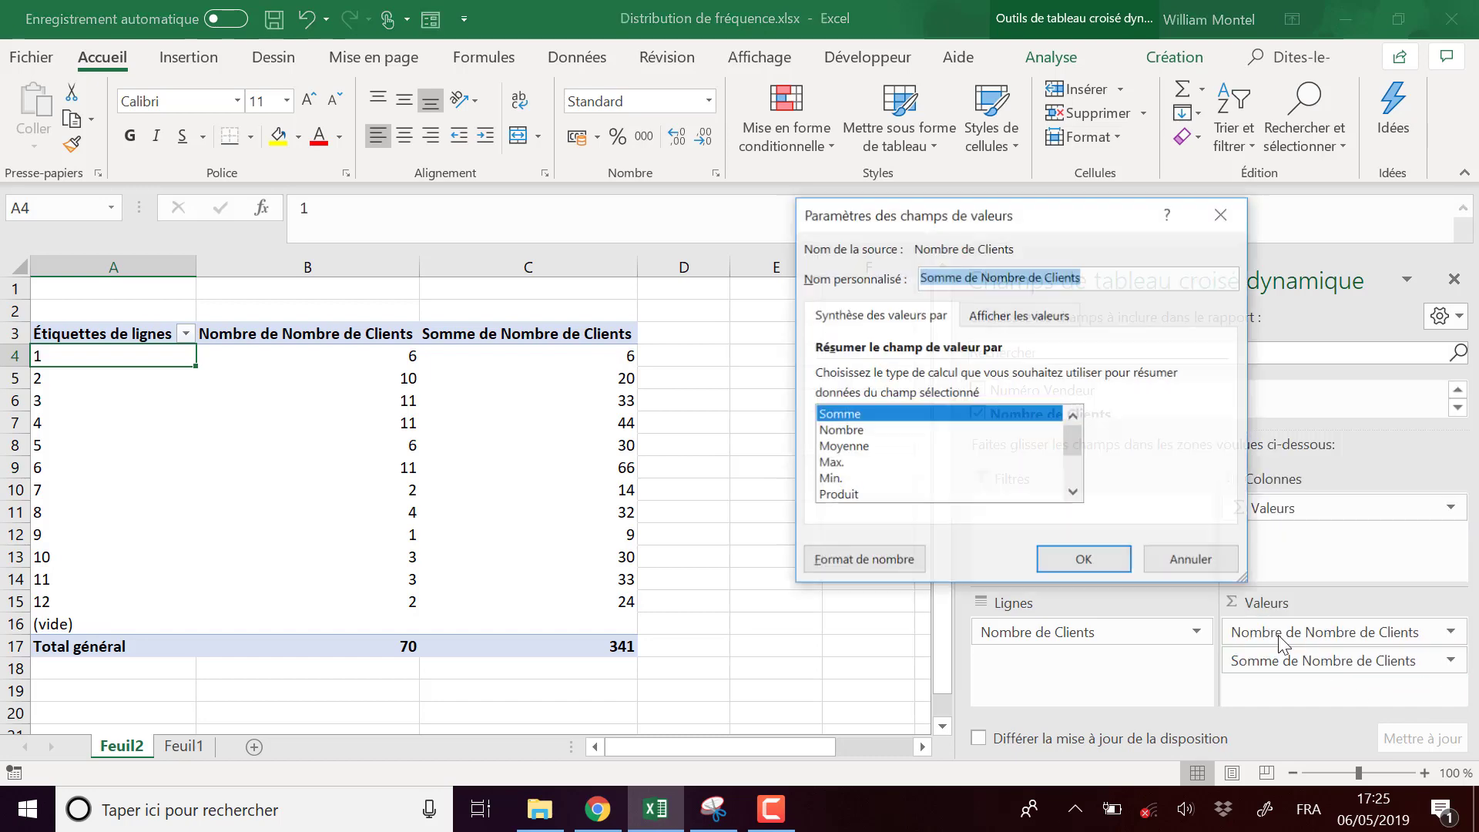
{"action": "left_click", "coordinate": [1201, 560]}
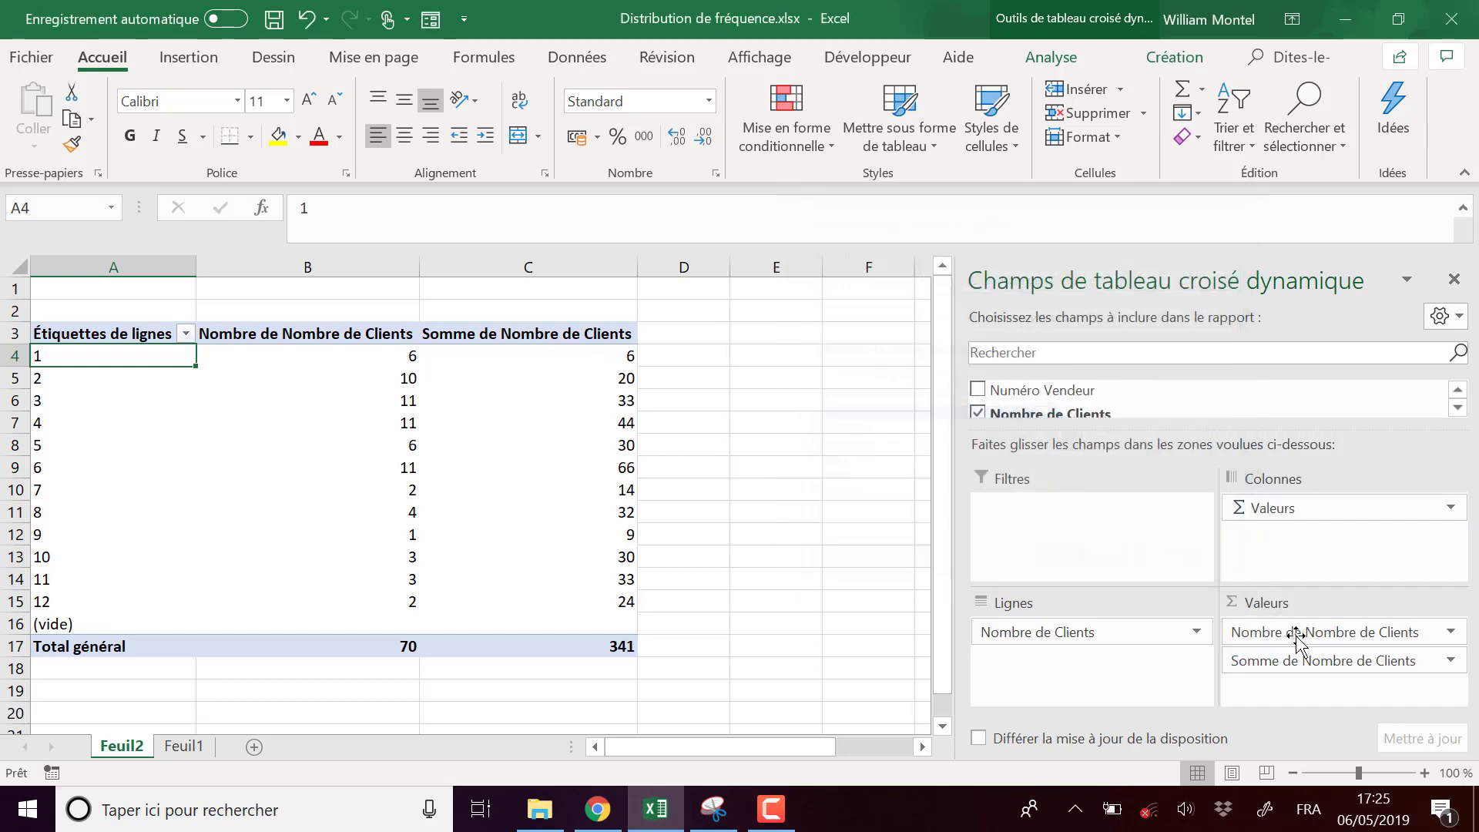
{"action": "left_click", "coordinate": [1451, 661]}
{"action": "left_click", "coordinate": [1348, 631]}
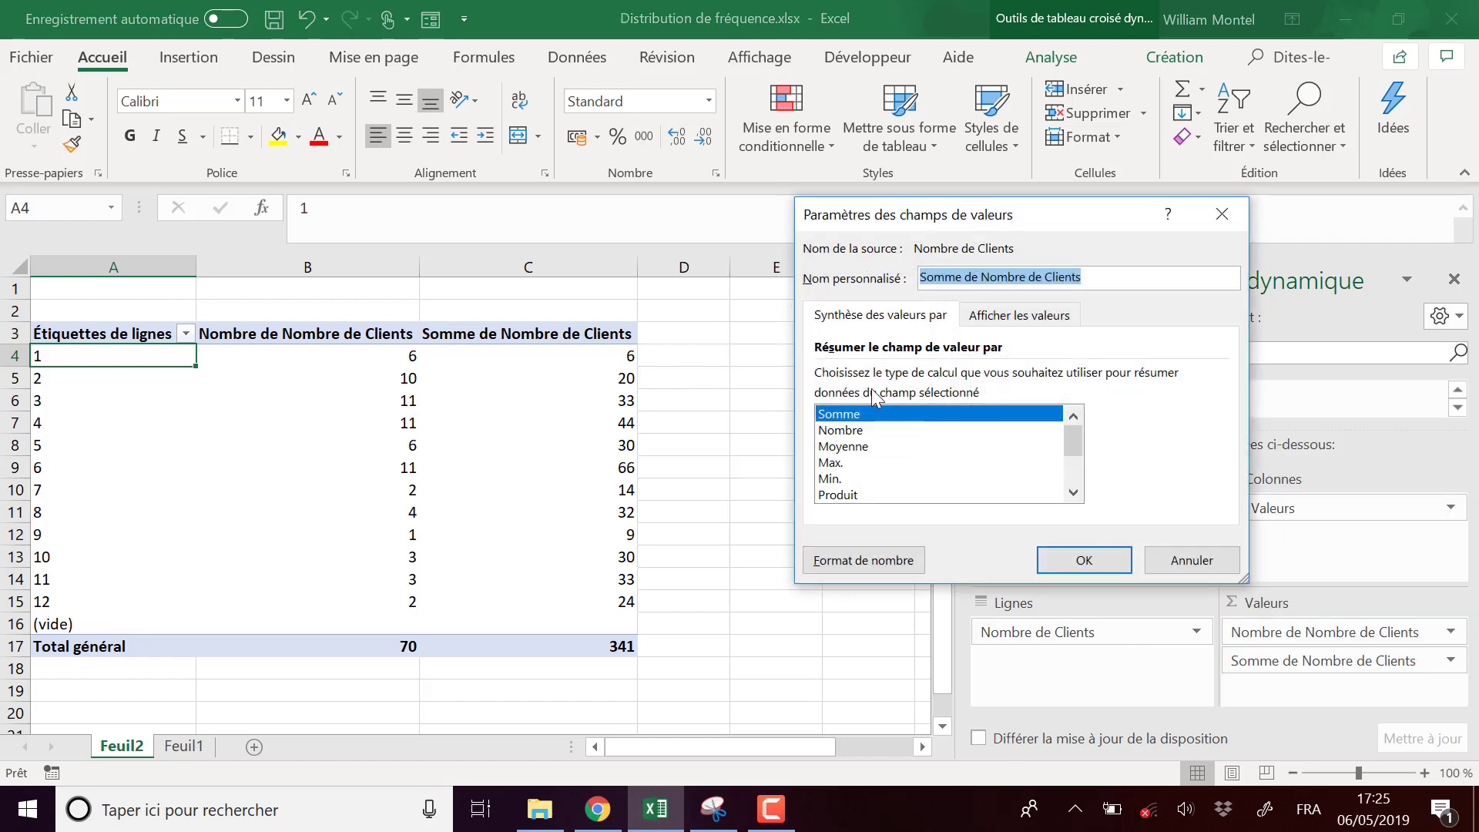
{"action": "left_click_drag", "start_coordinate": [991, 227], "coordinate": [759, 197]}
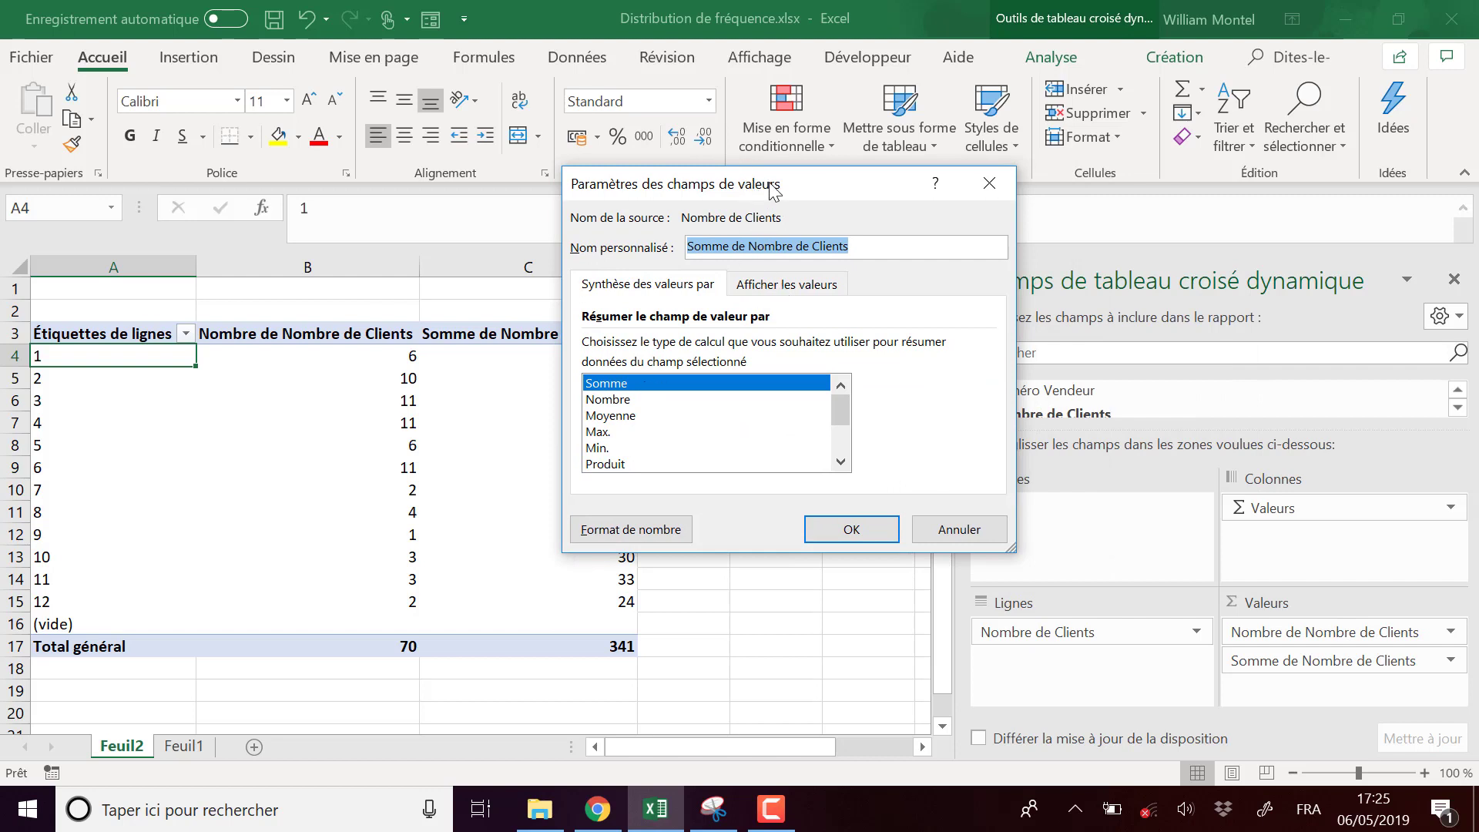
{"action": "left_click", "coordinate": [787, 285]}
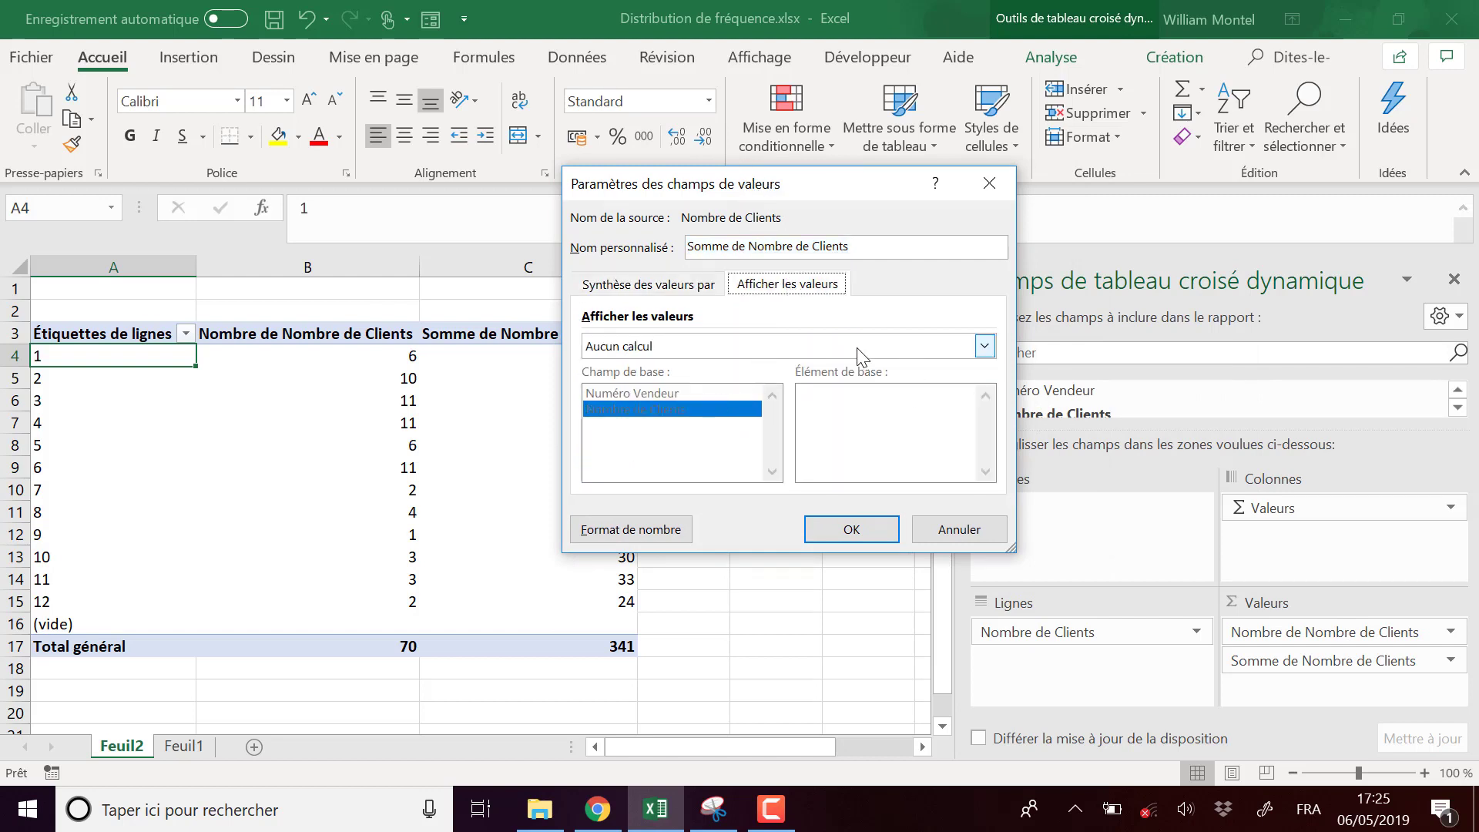
{"action": "left_click", "coordinate": [985, 346]}
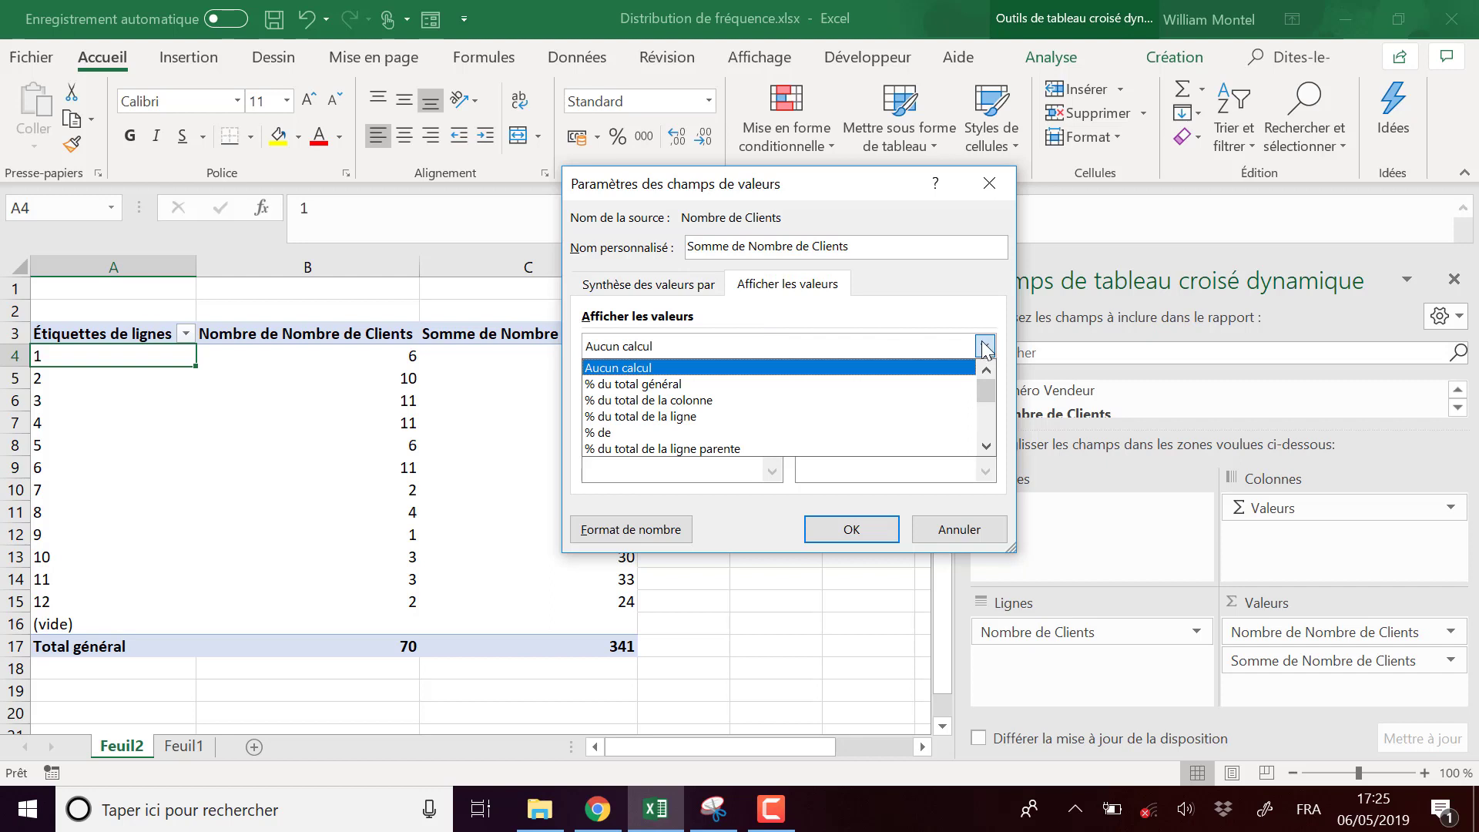
{"action": "left_click", "coordinate": [736, 379]}
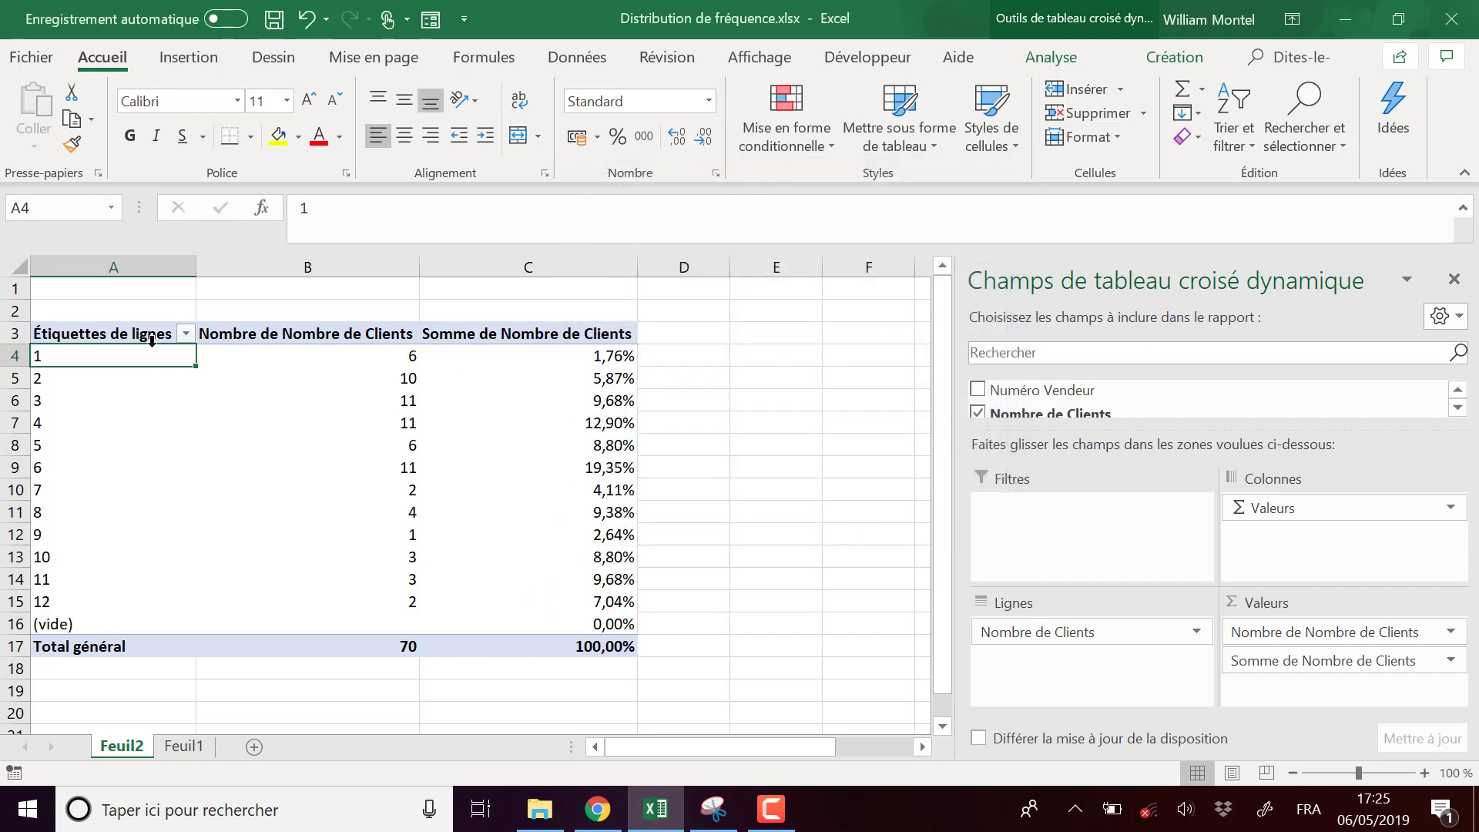
{"action": "left_click", "coordinate": [607, 425]}
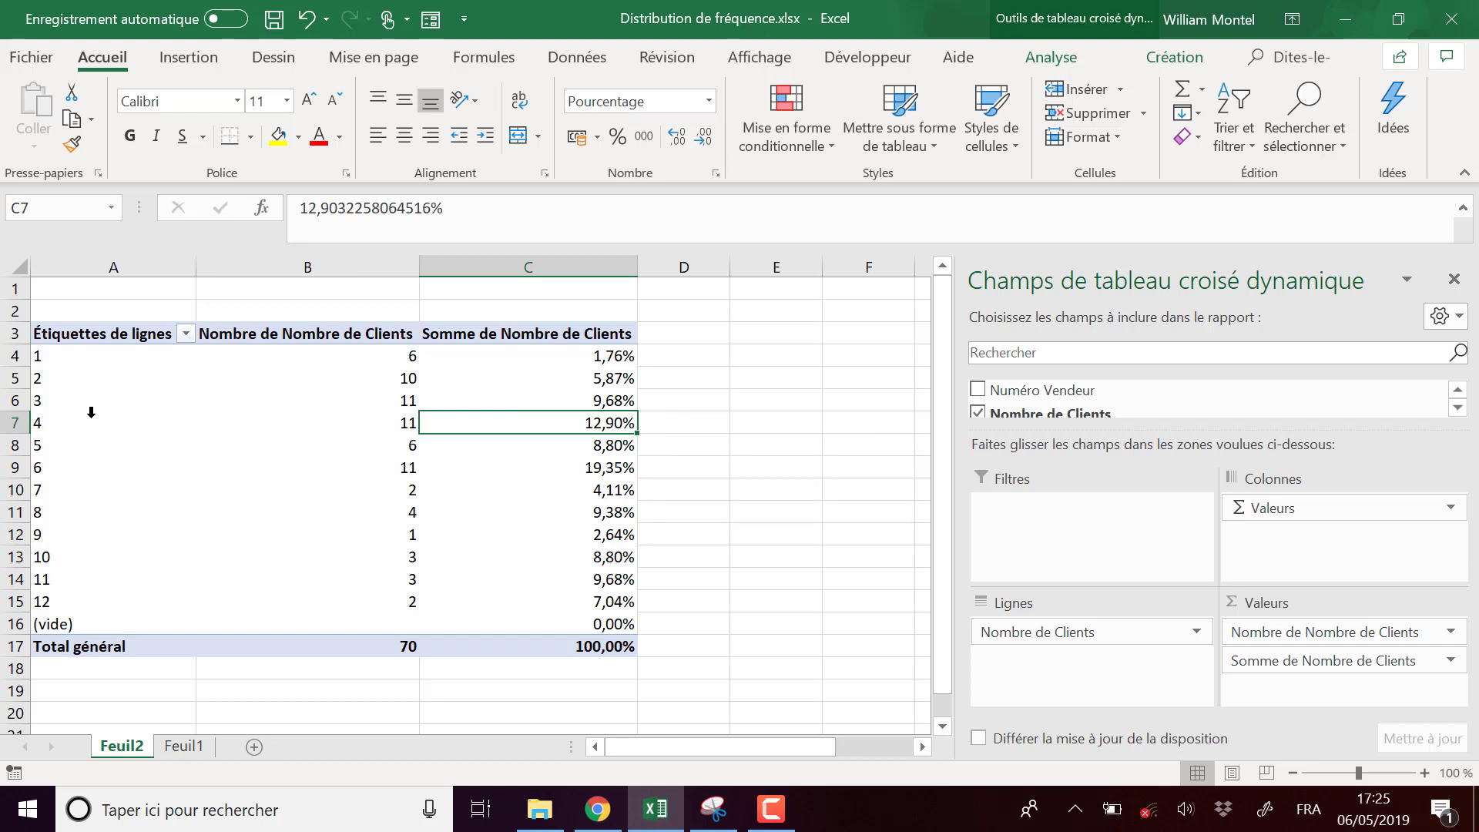
{"action": "left_click", "coordinate": [74, 426]}
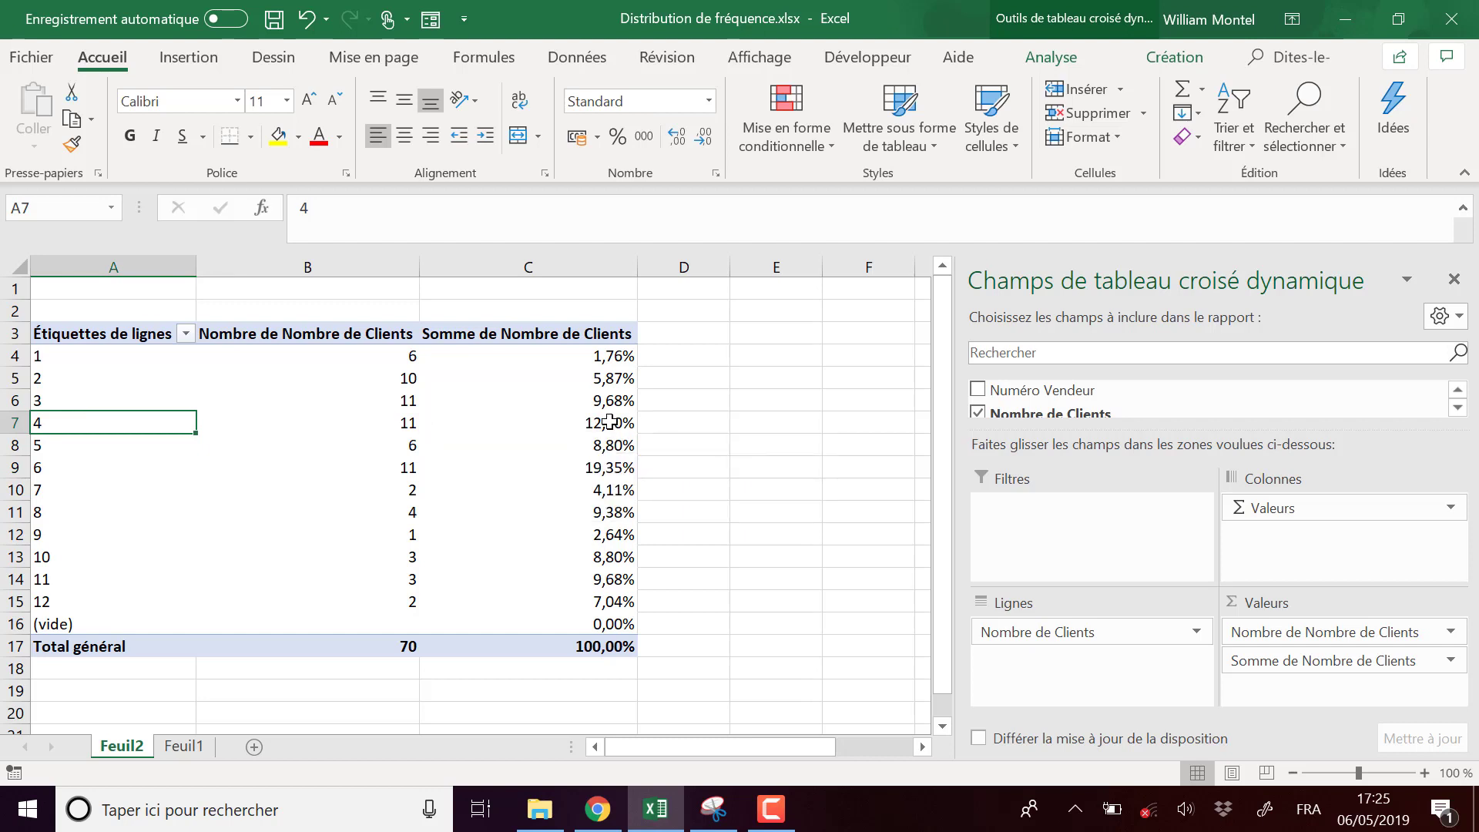
{"action": "left_click", "coordinate": [616, 423]}
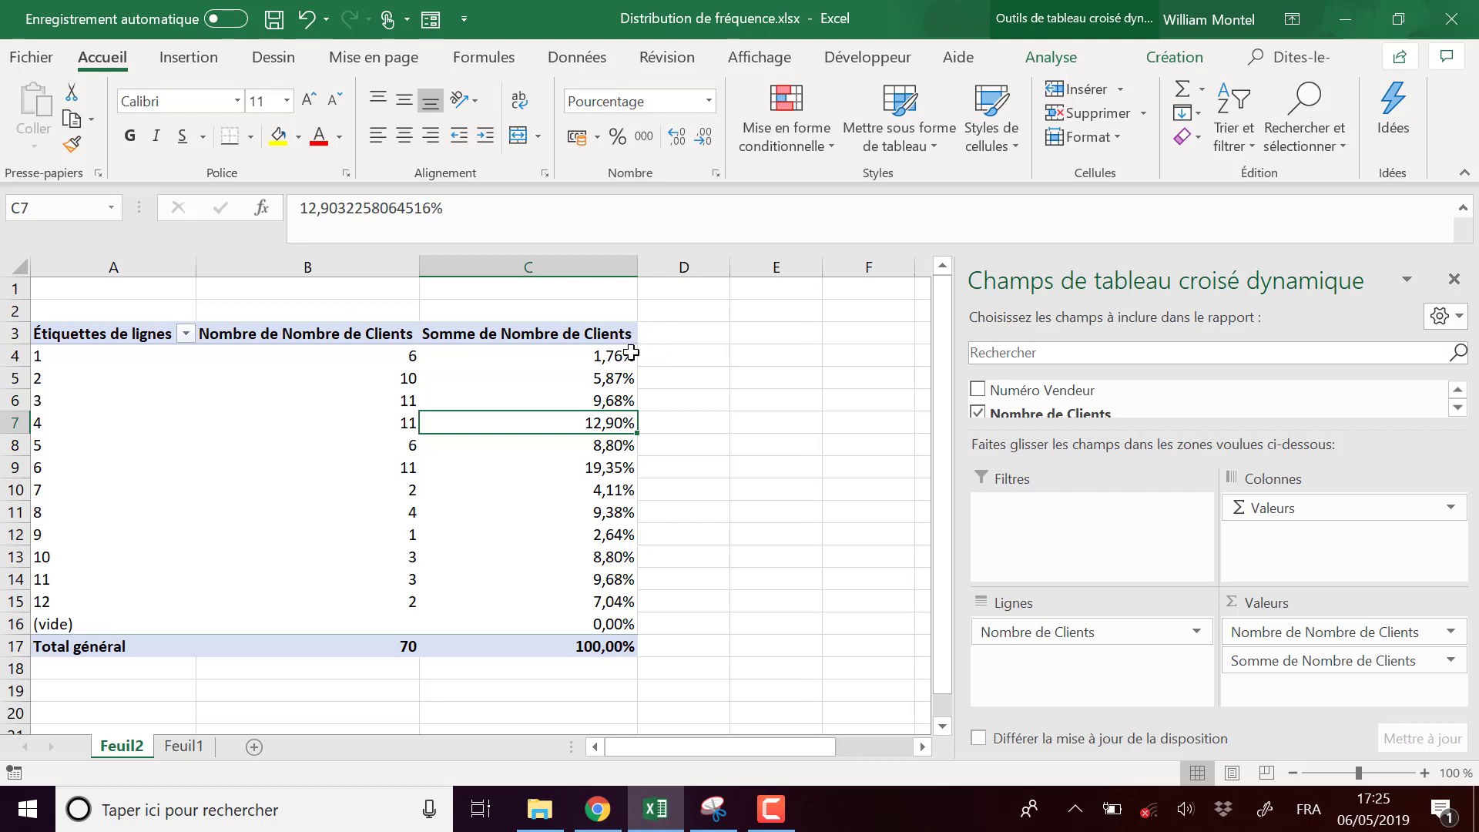
{"action": "mouse_move", "coordinate": [613, 356]}
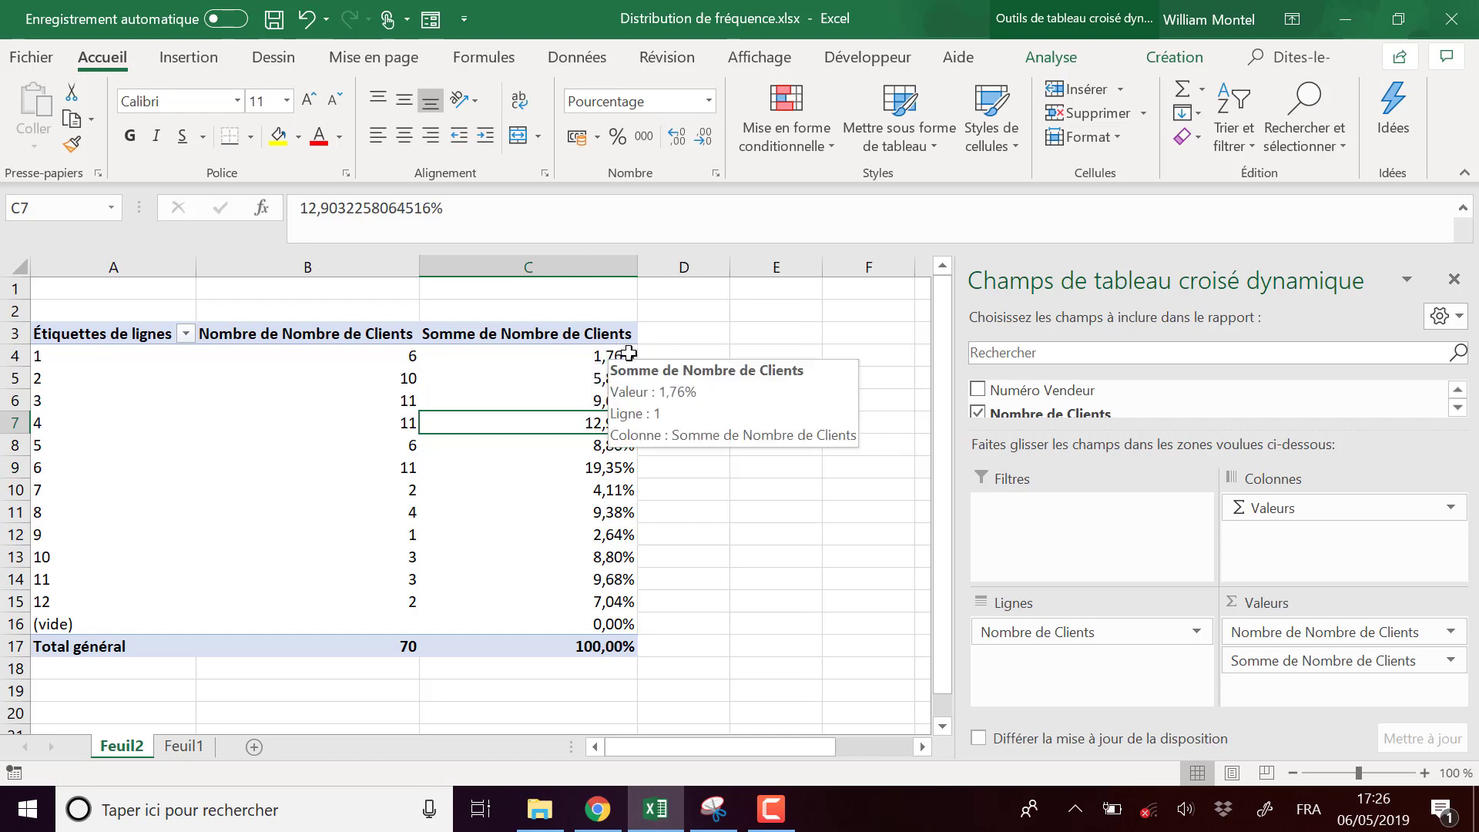
{"action": "left_click", "coordinate": [600, 356]}
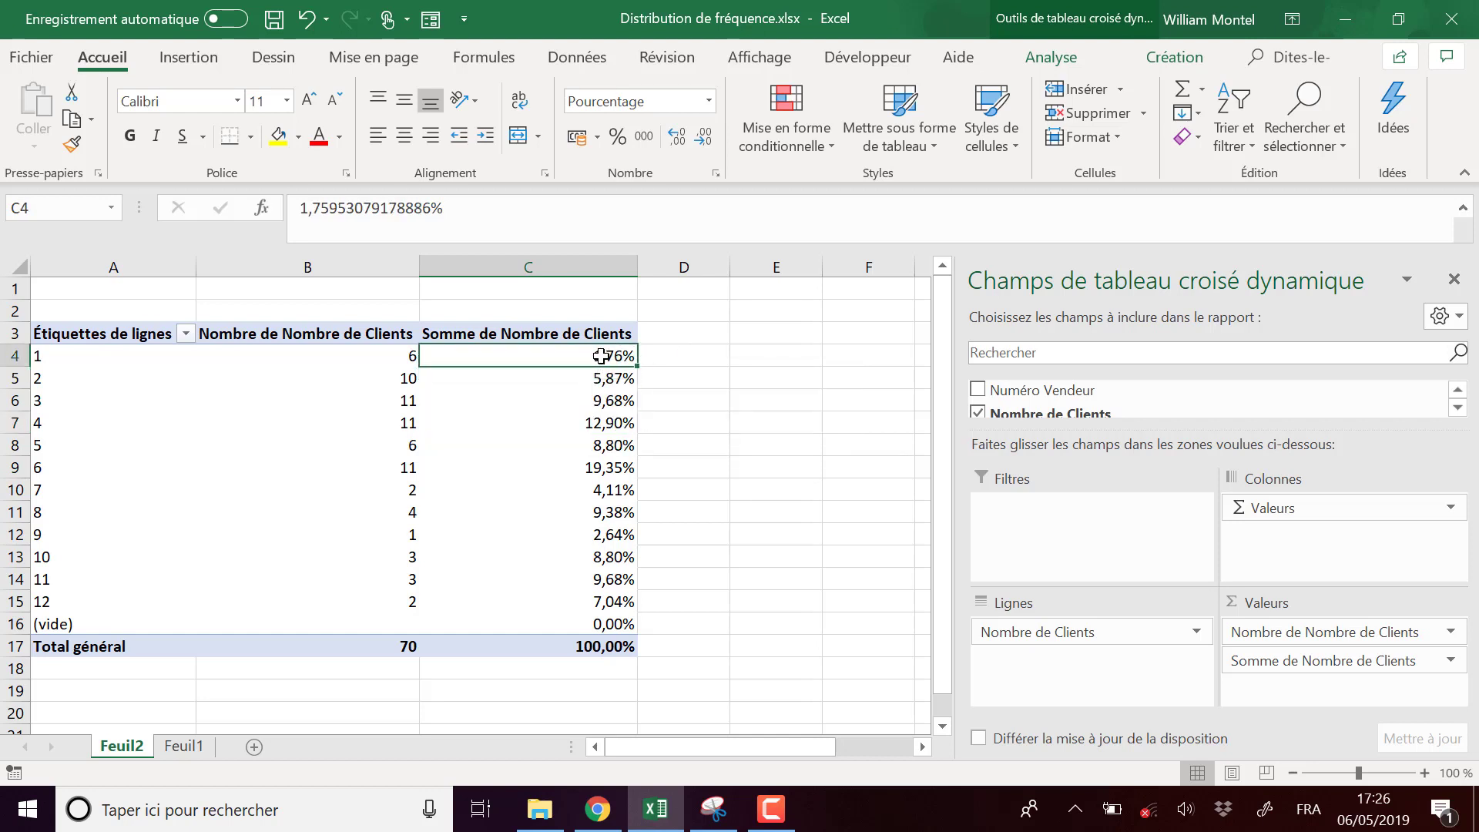
{"action": "left_click_drag", "start_coordinate": [601, 355], "coordinate": [594, 468]}
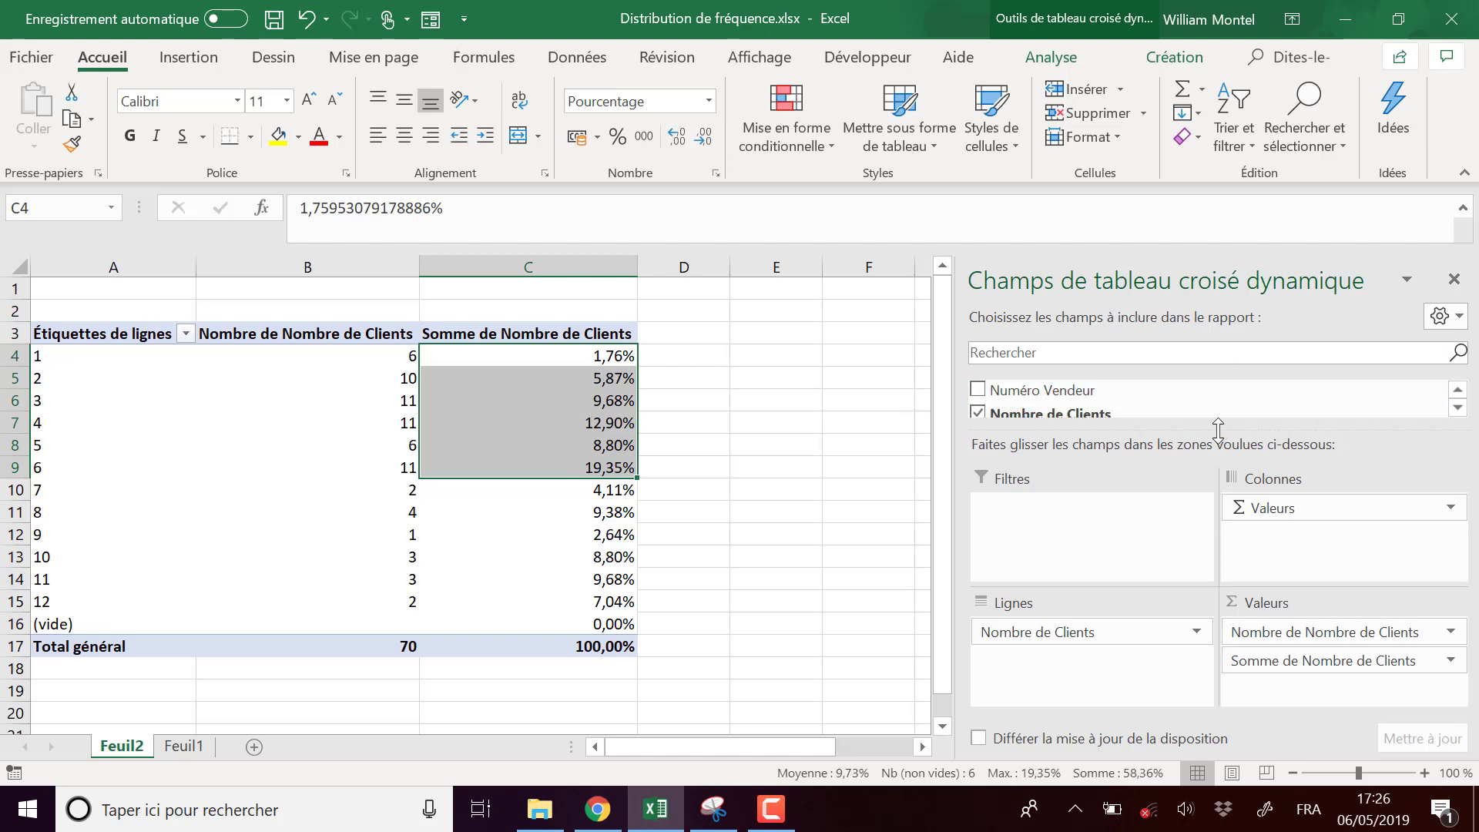
{"action": "left_click_drag", "start_coordinate": [1218, 428], "coordinate": [1214, 424]}
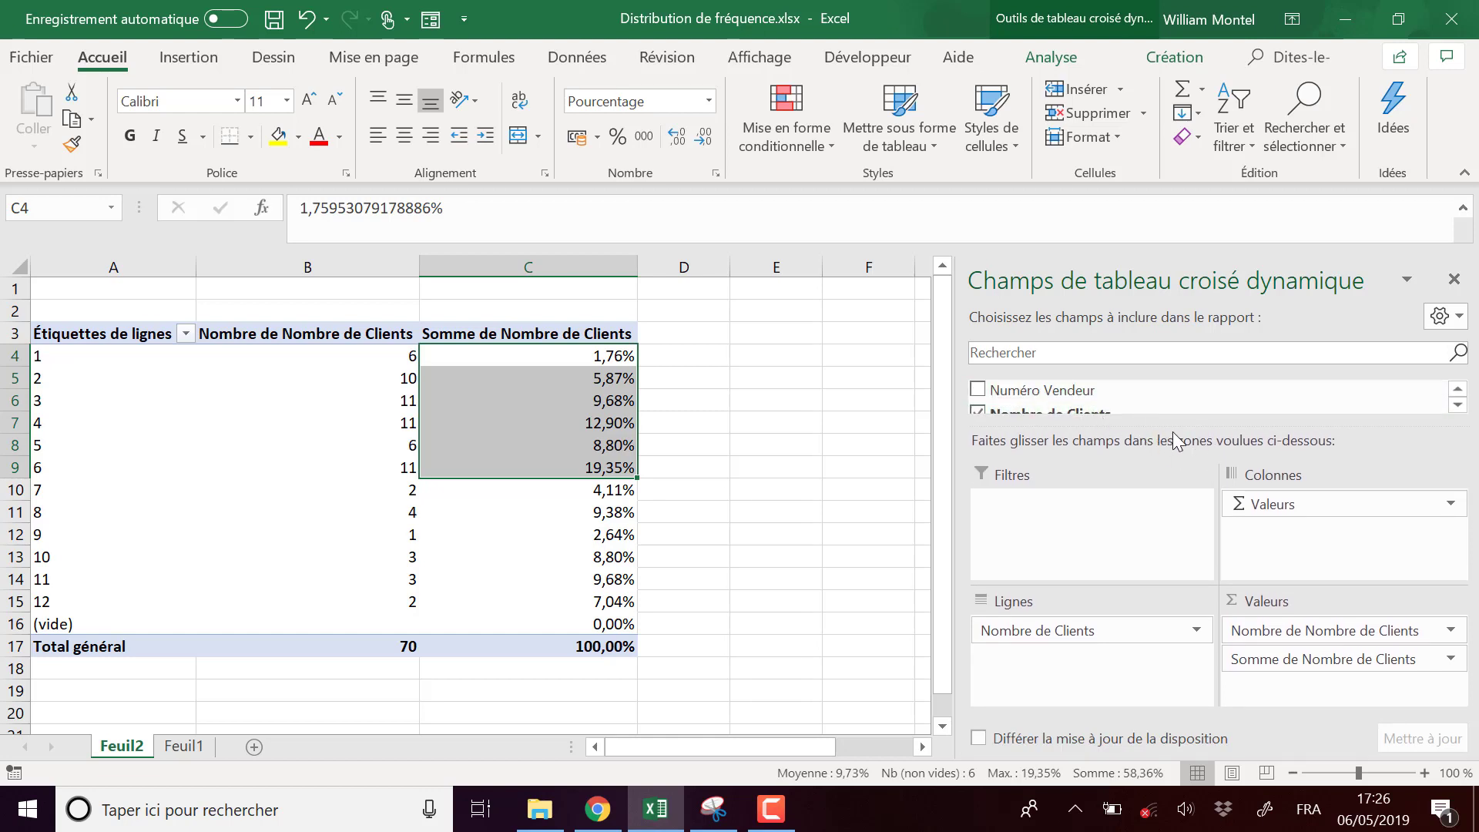
{"action": "left_click_drag", "start_coordinate": [1179, 423], "coordinate": [1179, 478]}
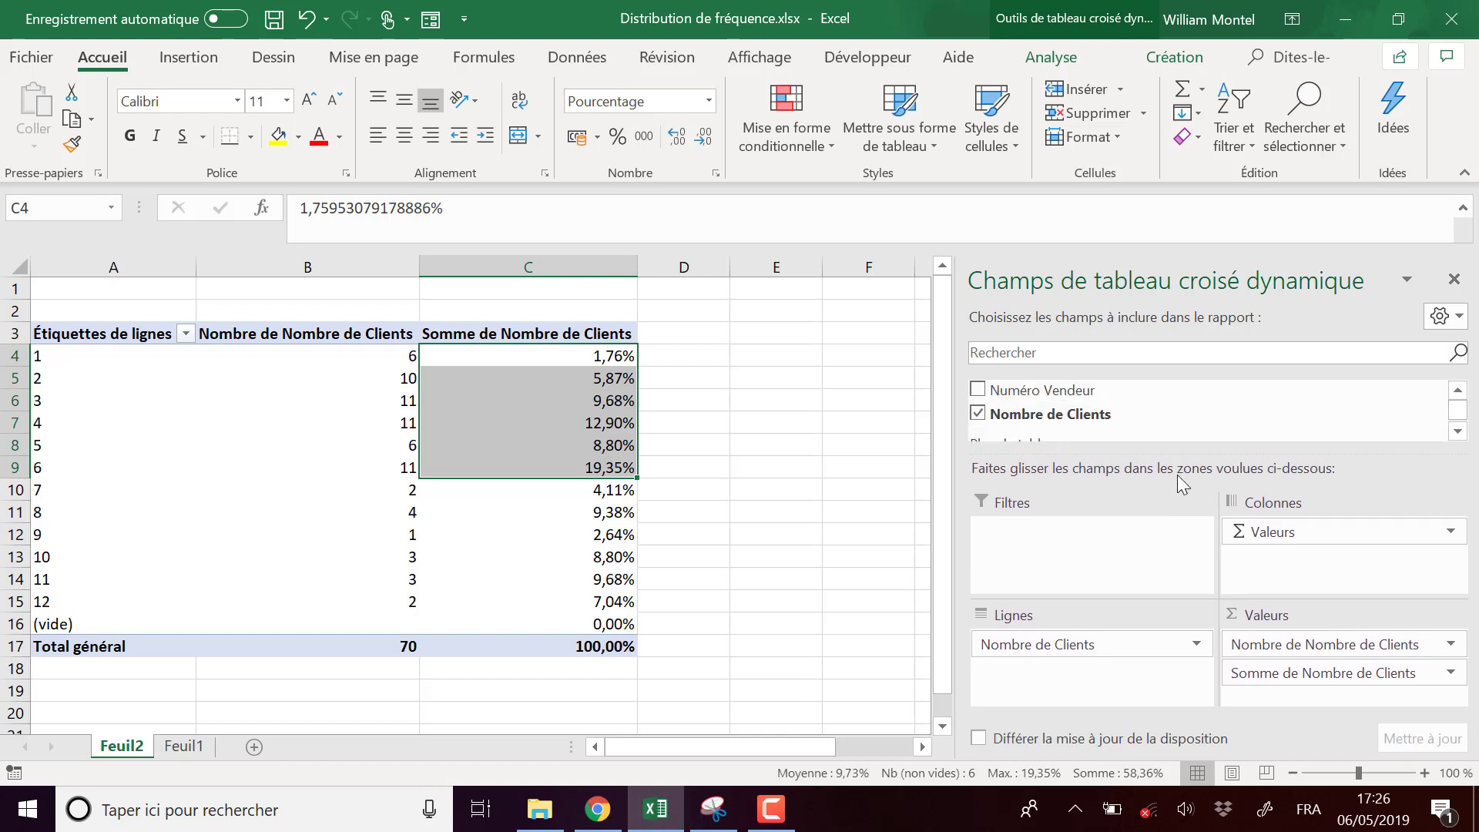
Add a third Nombre de Clients value shown as % résultat cumulé dans, base Nombre de Clients.
{"action": "mouse_move", "coordinate": [1172, 413]}
{"action": "left_mouse_down"}
{"action": "mouse_move", "coordinate": [1324, 614]}
{"action": "mouse_move", "coordinate": [1344, 697]}
{"action": "left_mouse_up"}
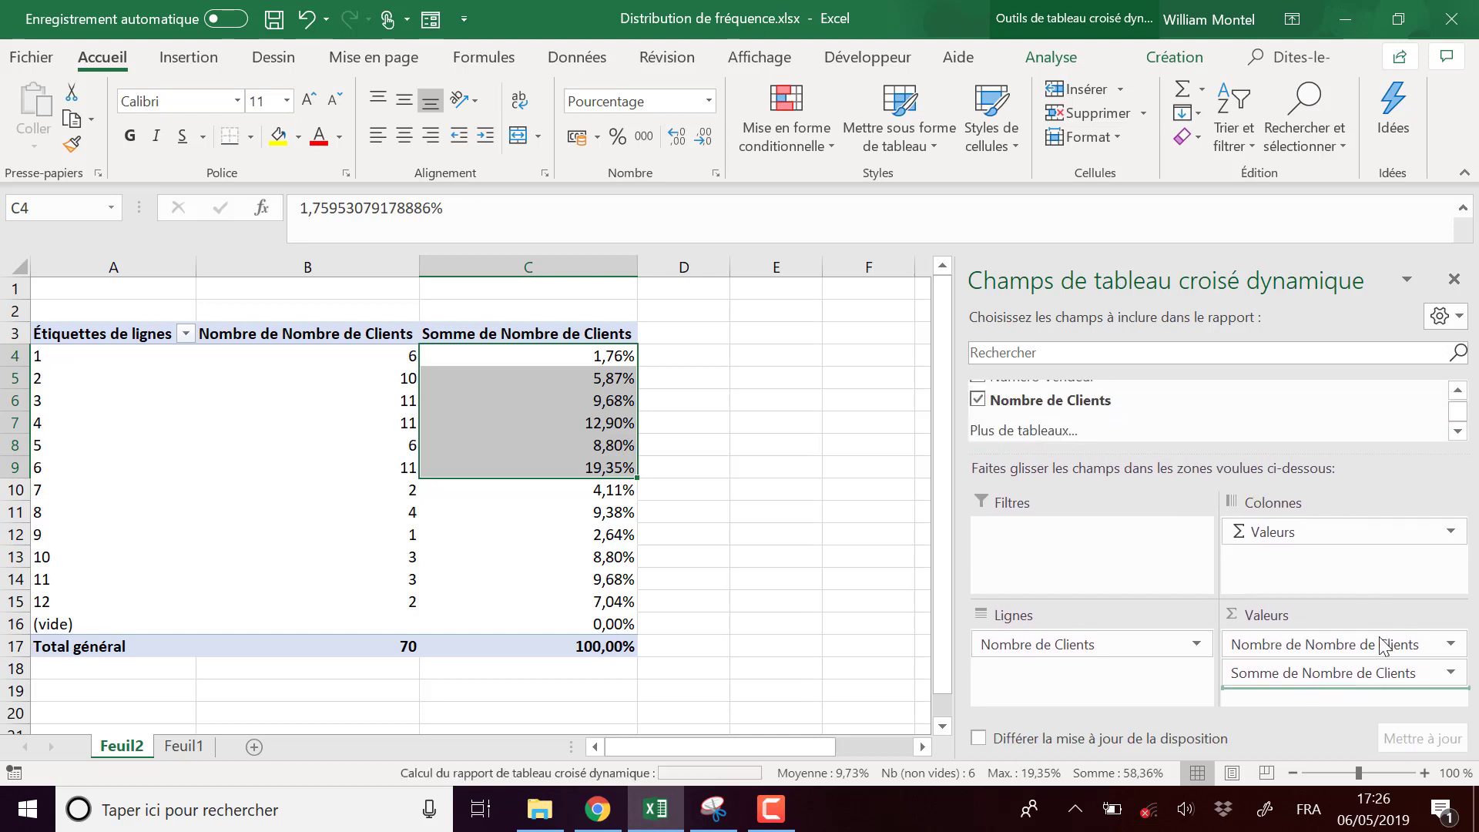
{"action": "left_click_drag", "start_coordinate": [1229, 449], "coordinate": [1224, 389]}
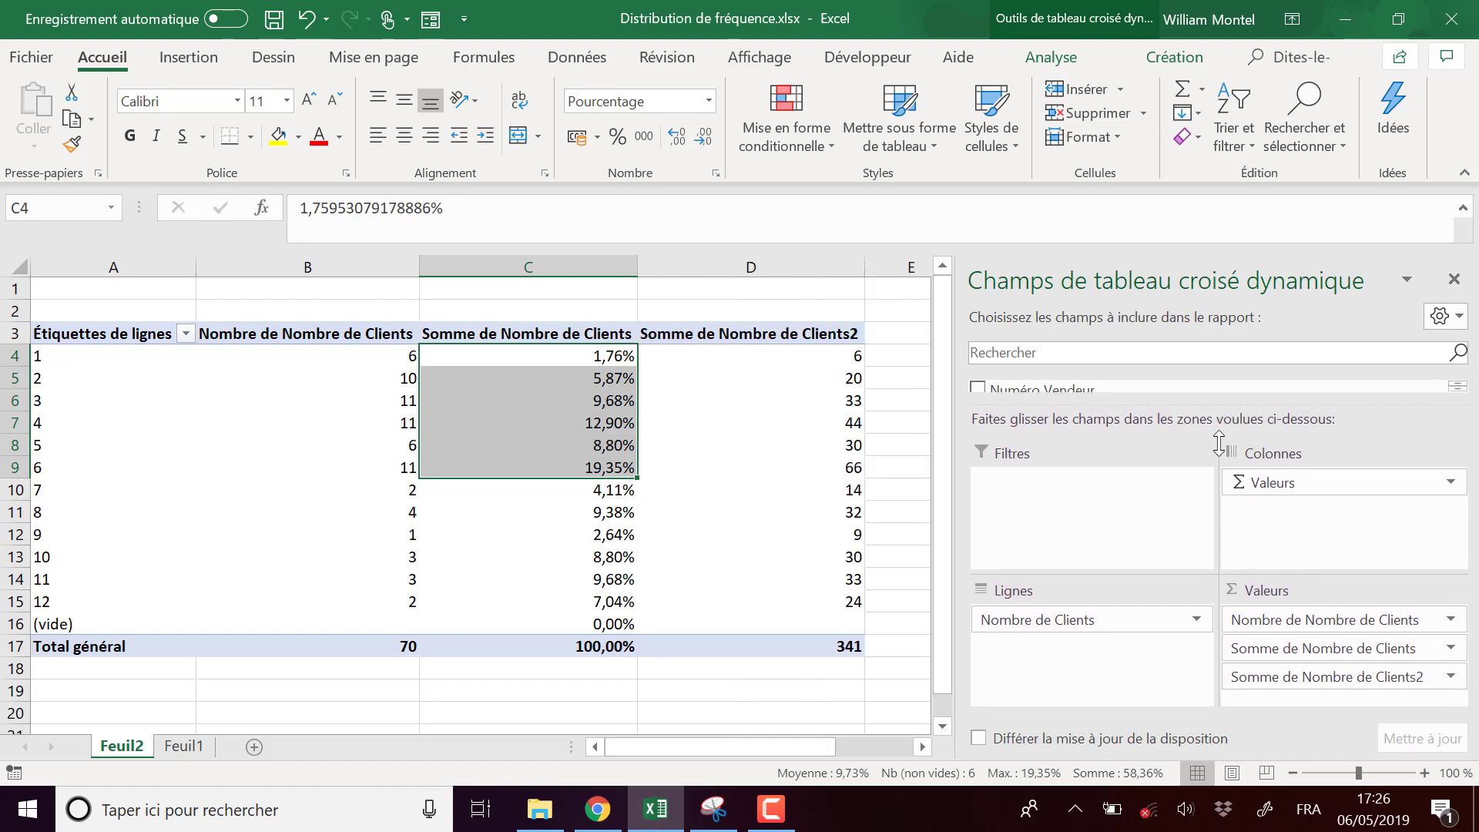
{"action": "left_click", "coordinate": [1451, 674]}
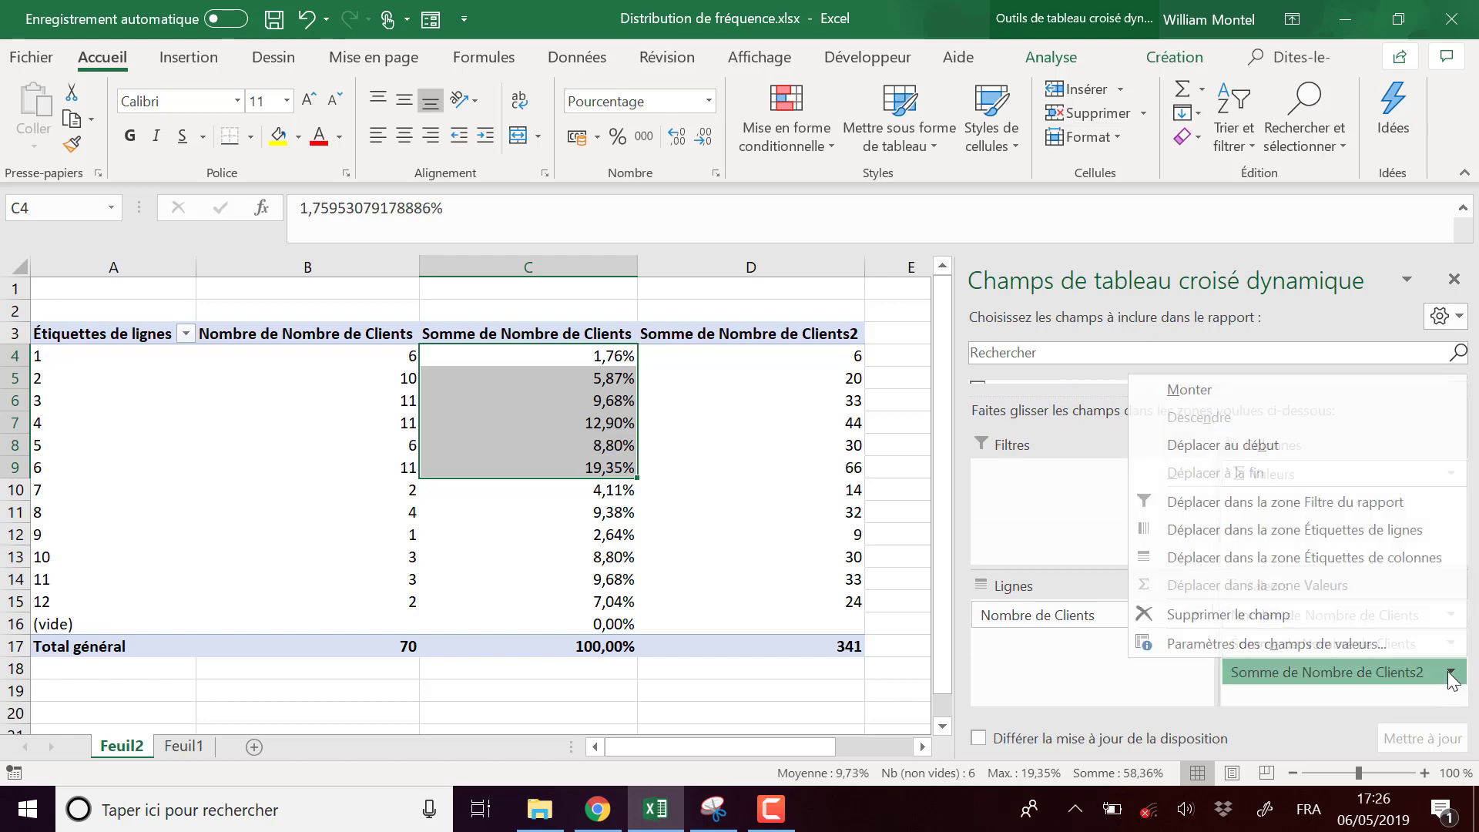
{"action": "left_click", "coordinate": [1338, 640]}
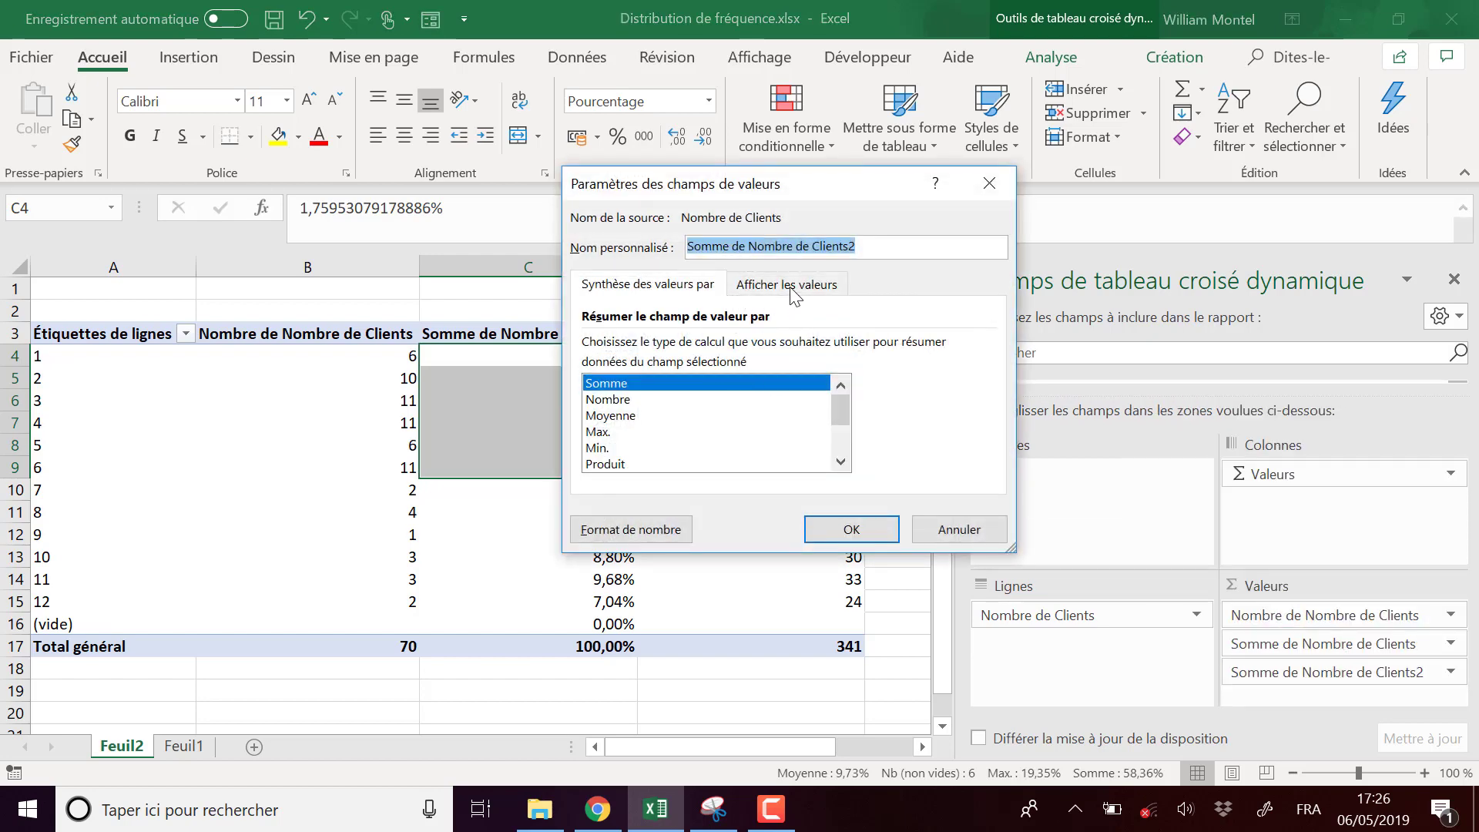
{"action": "left_click", "coordinate": [789, 289]}
{"action": "left_click", "coordinate": [745, 343]}
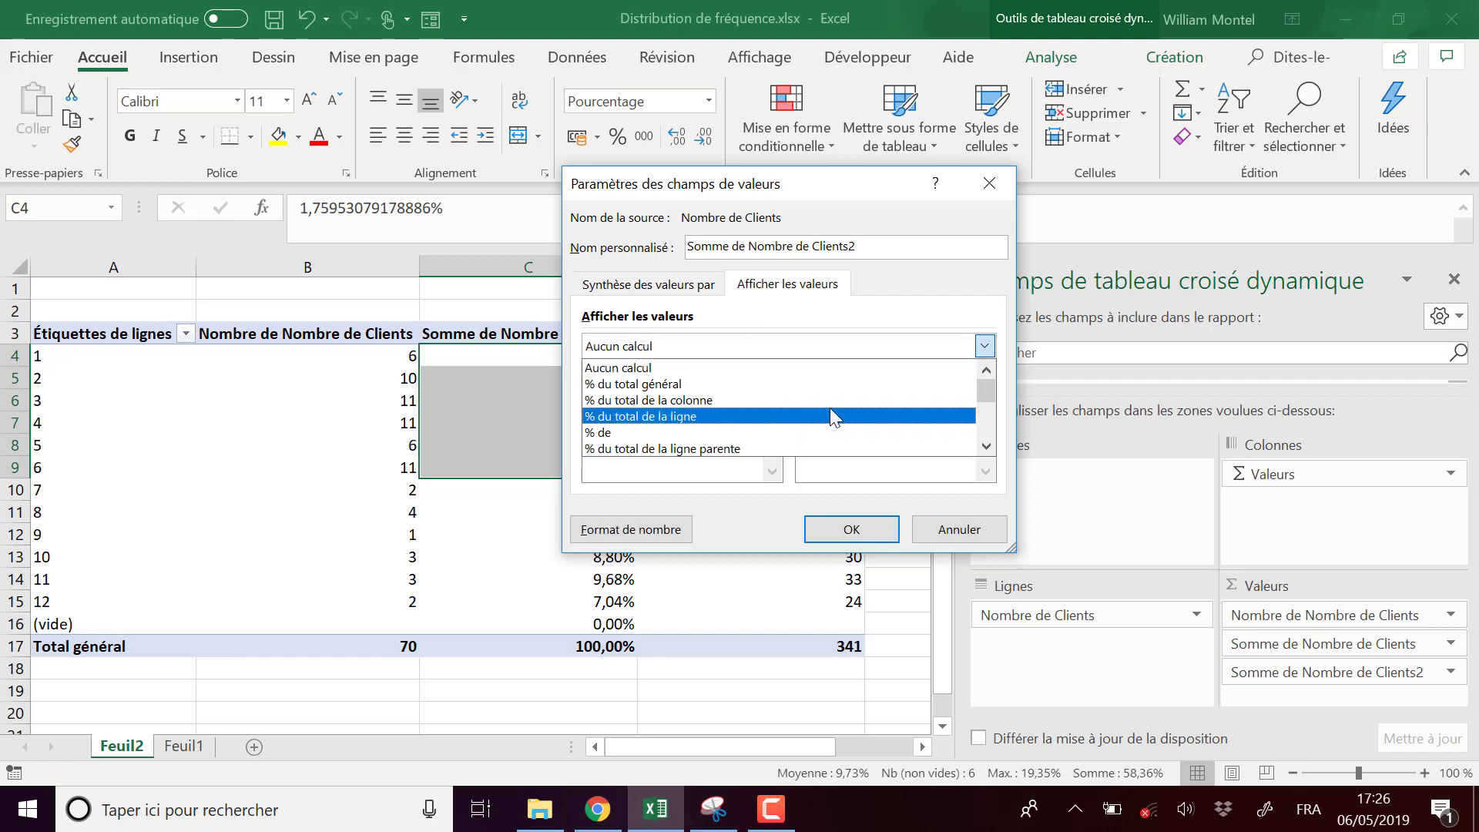
{"action": "left_click", "coordinate": [986, 445]}
{"action": "left_click", "coordinate": [991, 445]}
{"action": "left_click", "coordinate": [991, 446]}
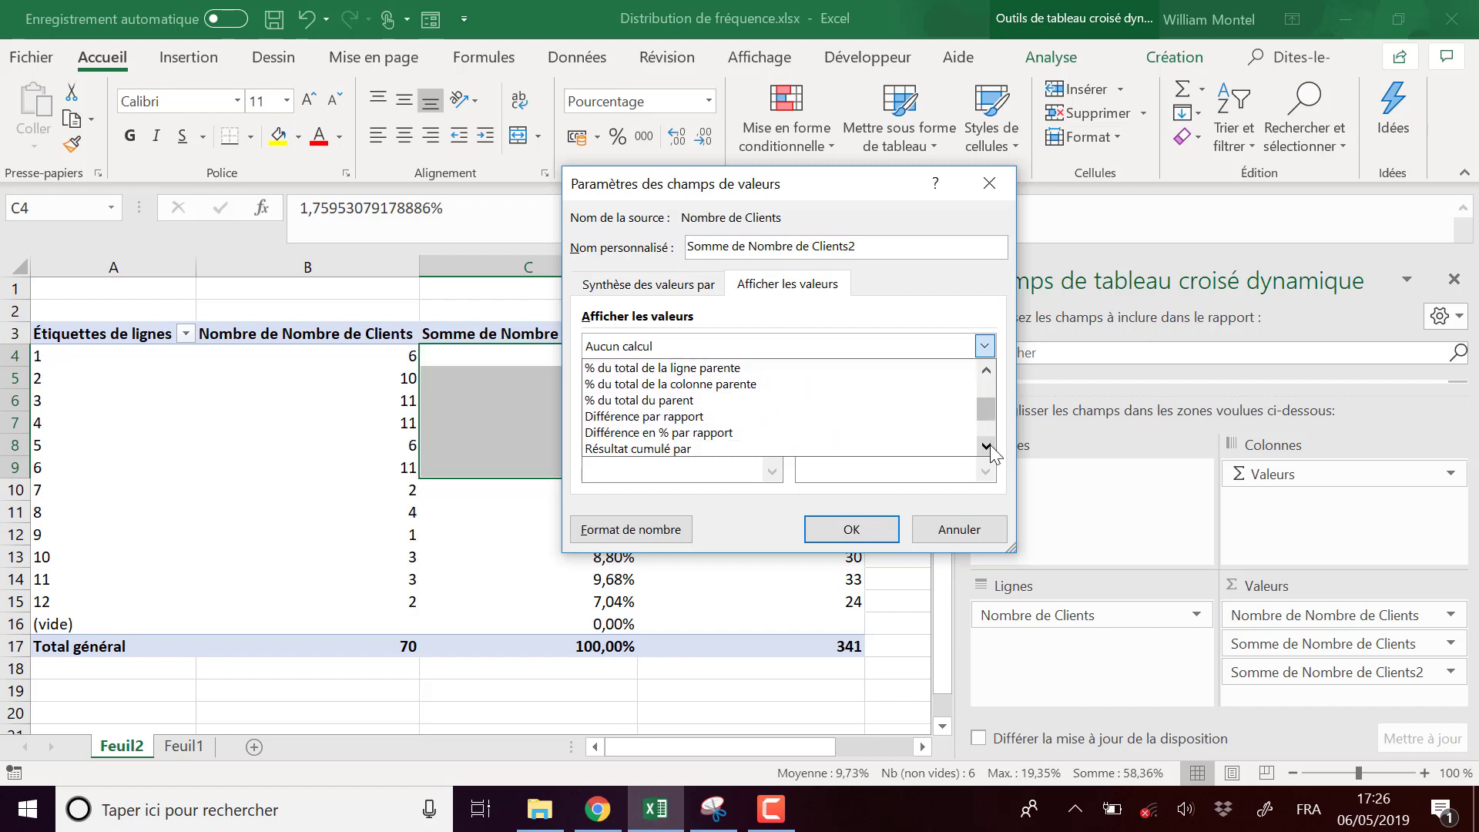
{"action": "left_click", "coordinate": [991, 446]}
{"action": "left_click", "coordinate": [991, 445]}
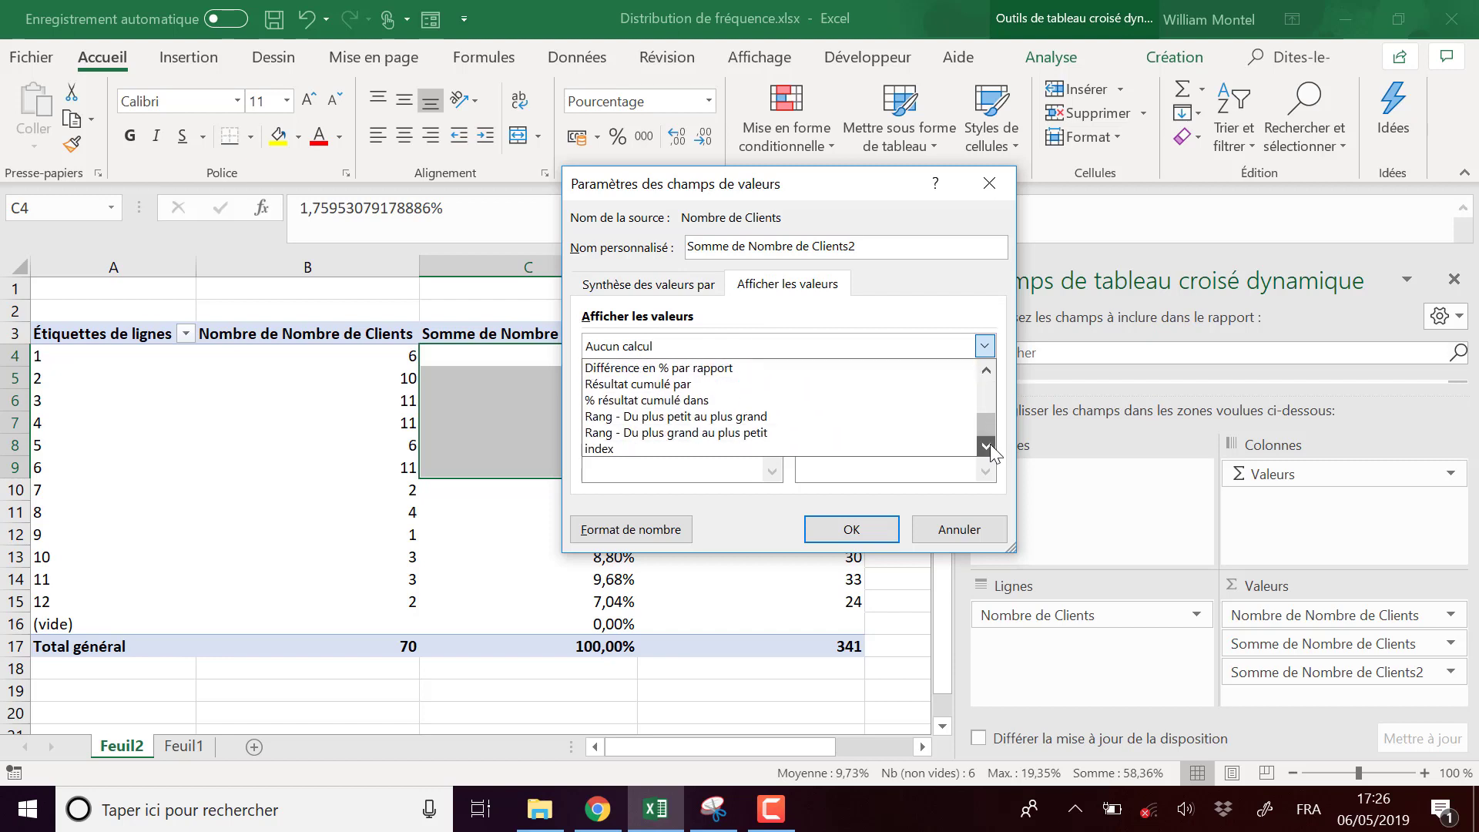
{"action": "left_click", "coordinate": [779, 401]}
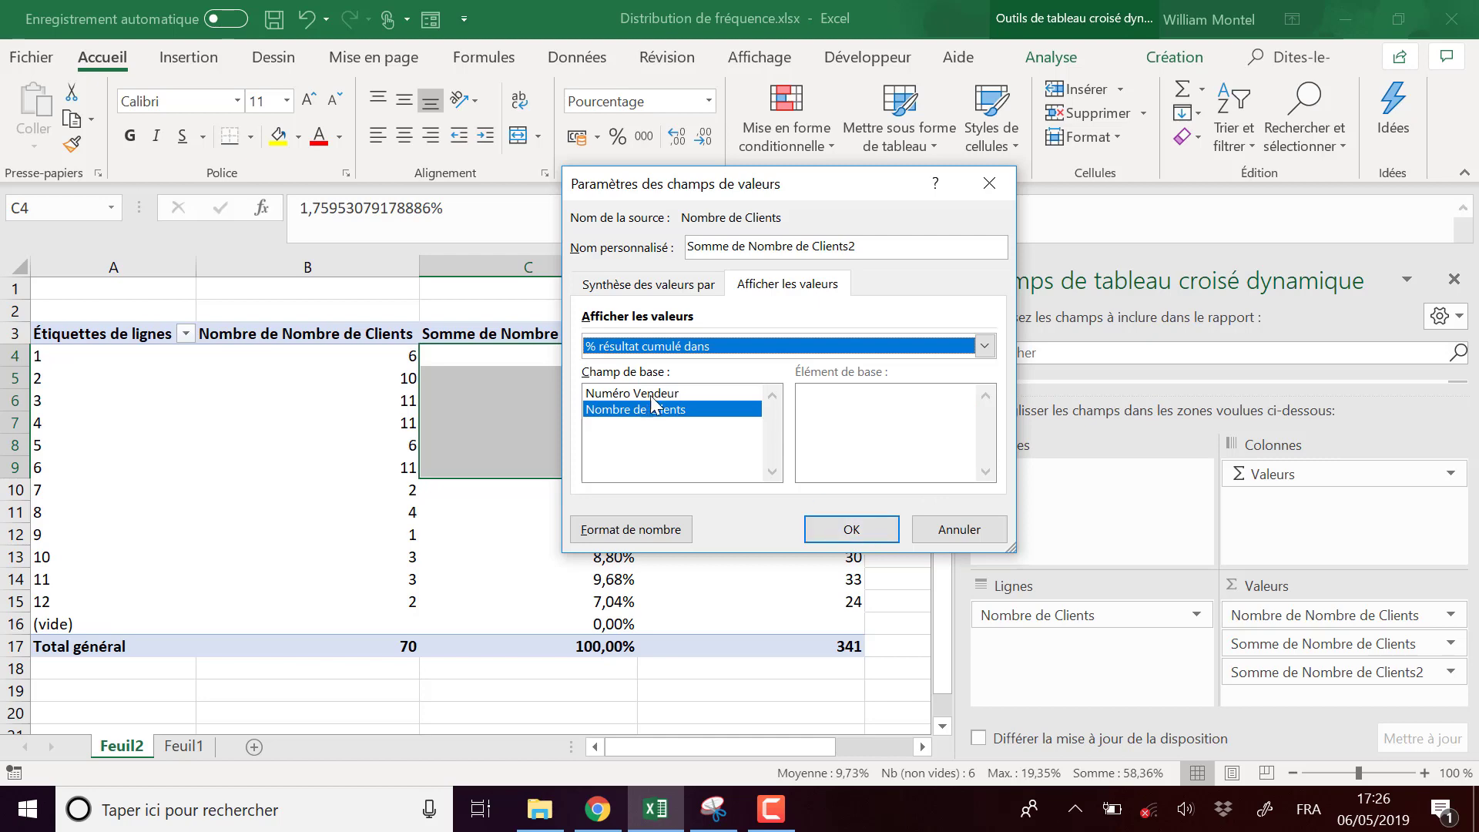
{"action": "left_click", "coordinate": [855, 528]}
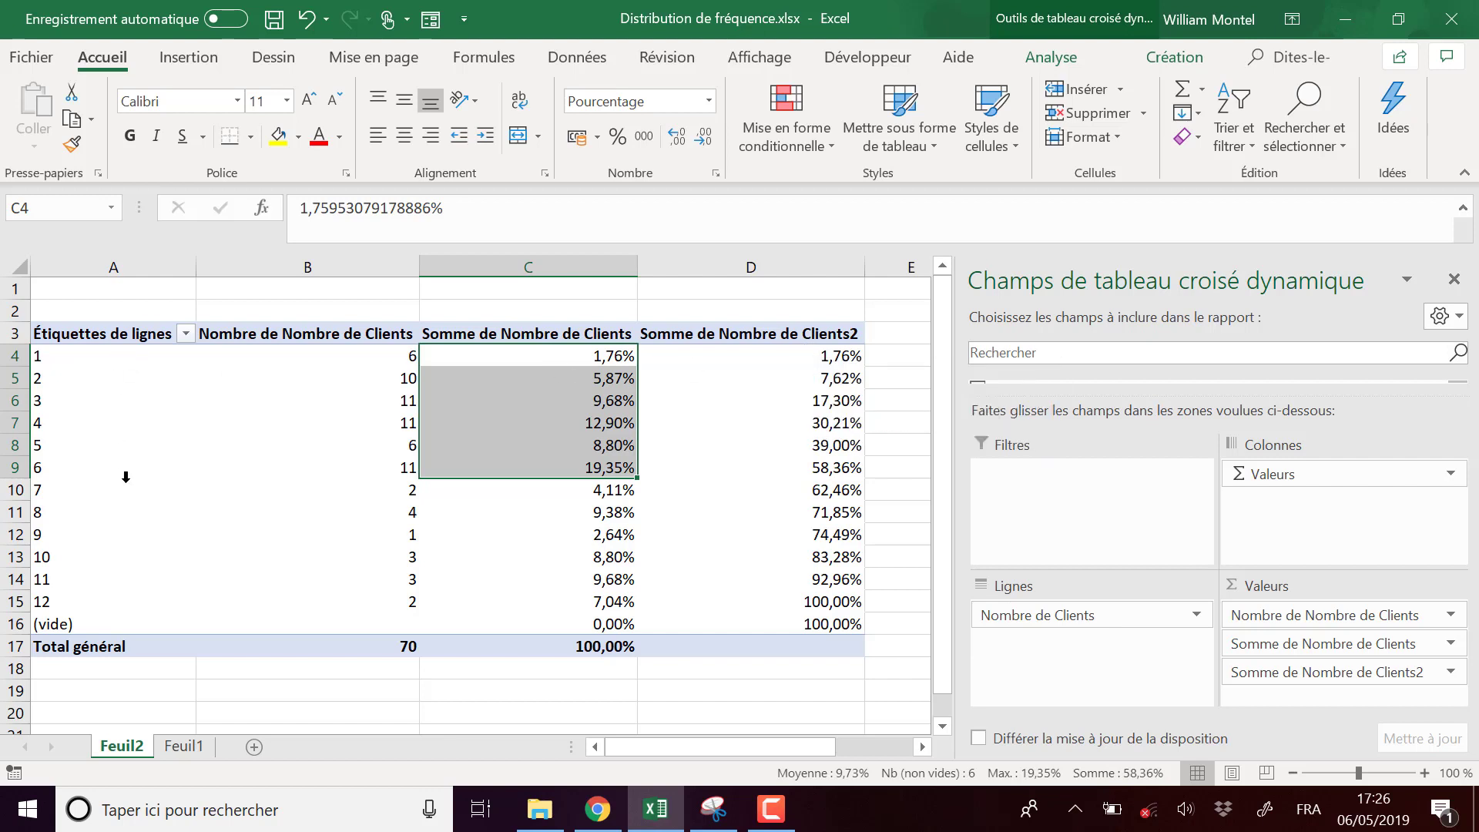
Review the cumulative percentages, e.g. 71,85% at 8 clients and 100,00% at 12.
{"action": "left_click", "coordinate": [840, 465]}
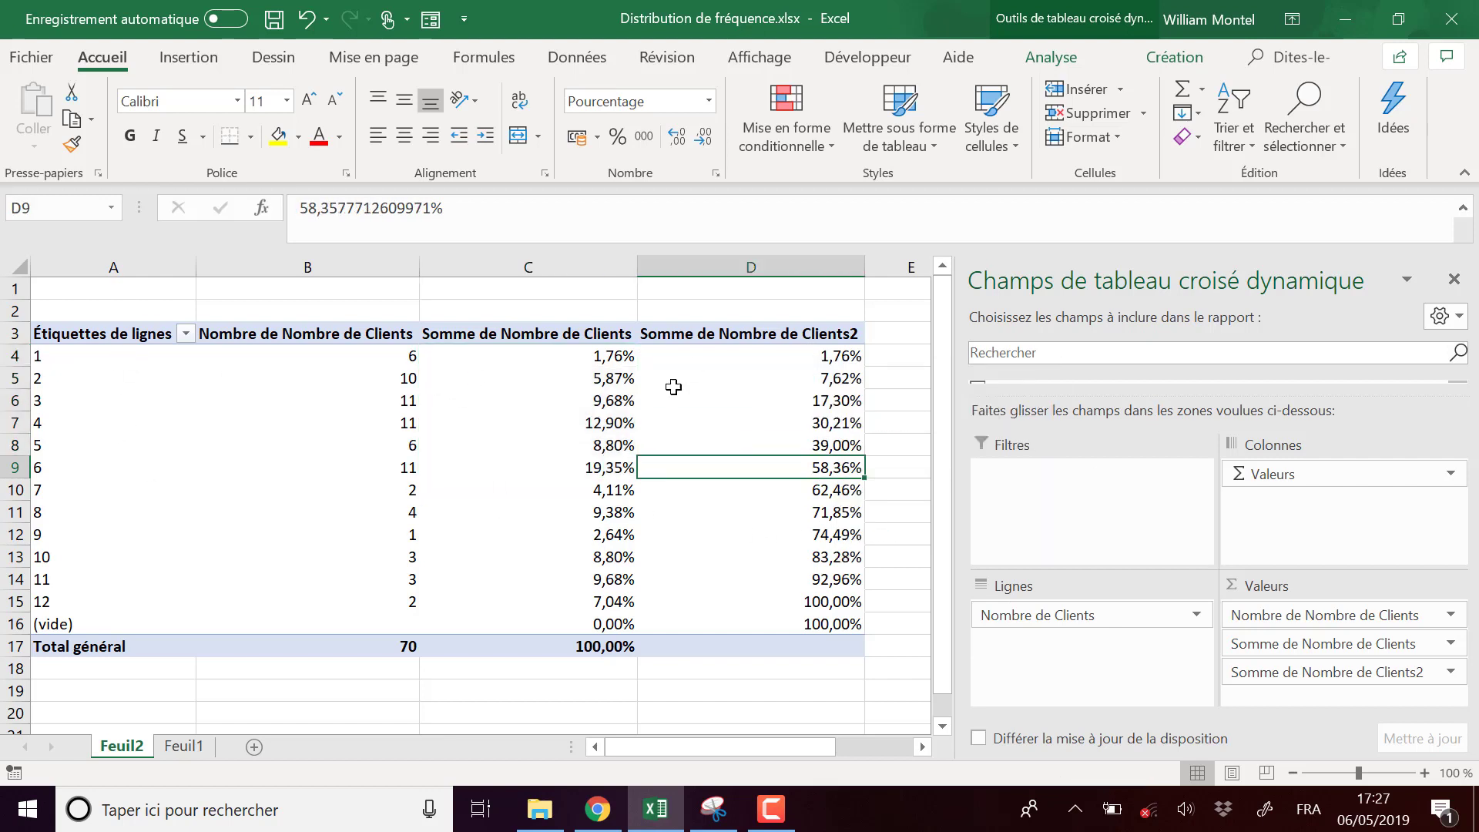
{"action": "left_click", "coordinate": [43, 489]}
{"action": "left_click", "coordinate": [45, 512]}
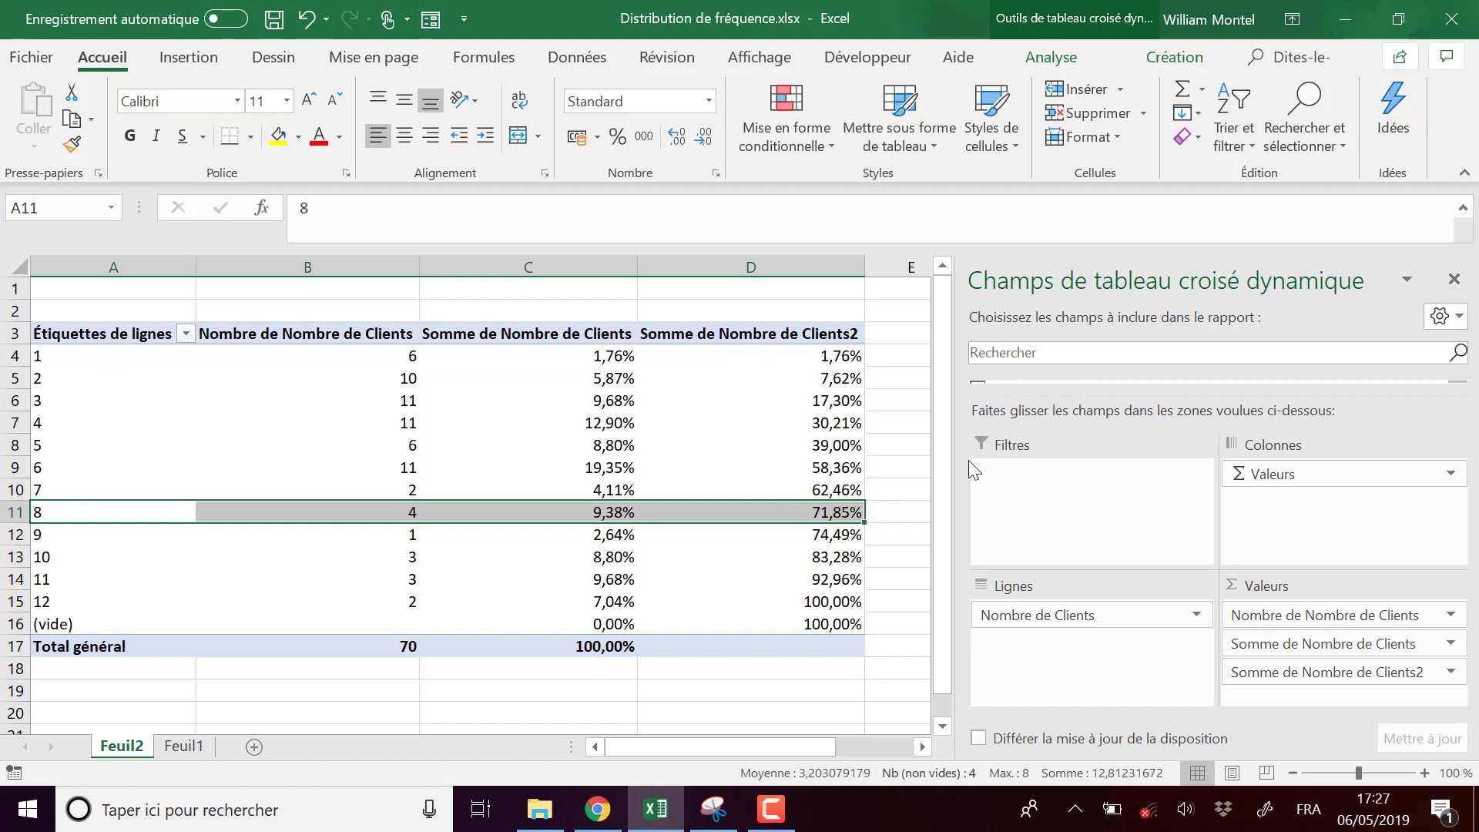
{"action": "left_click_drag", "start_coordinate": [936, 479], "coordinate": [936, 485]}
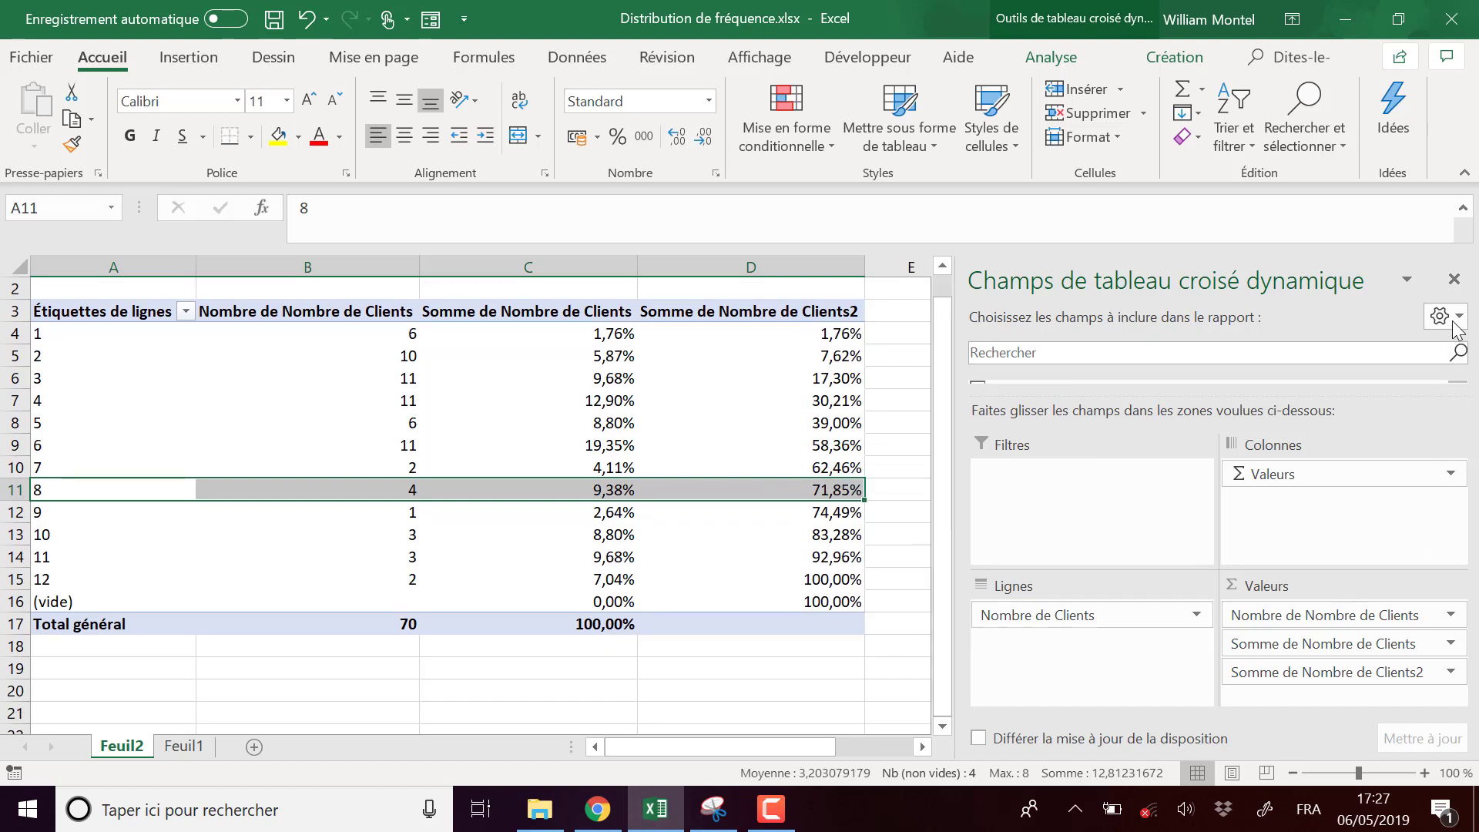
Start a Graphique combiné pivot chart from a cell in the pivot table.
{"action": "left_click", "coordinate": [568, 399]}
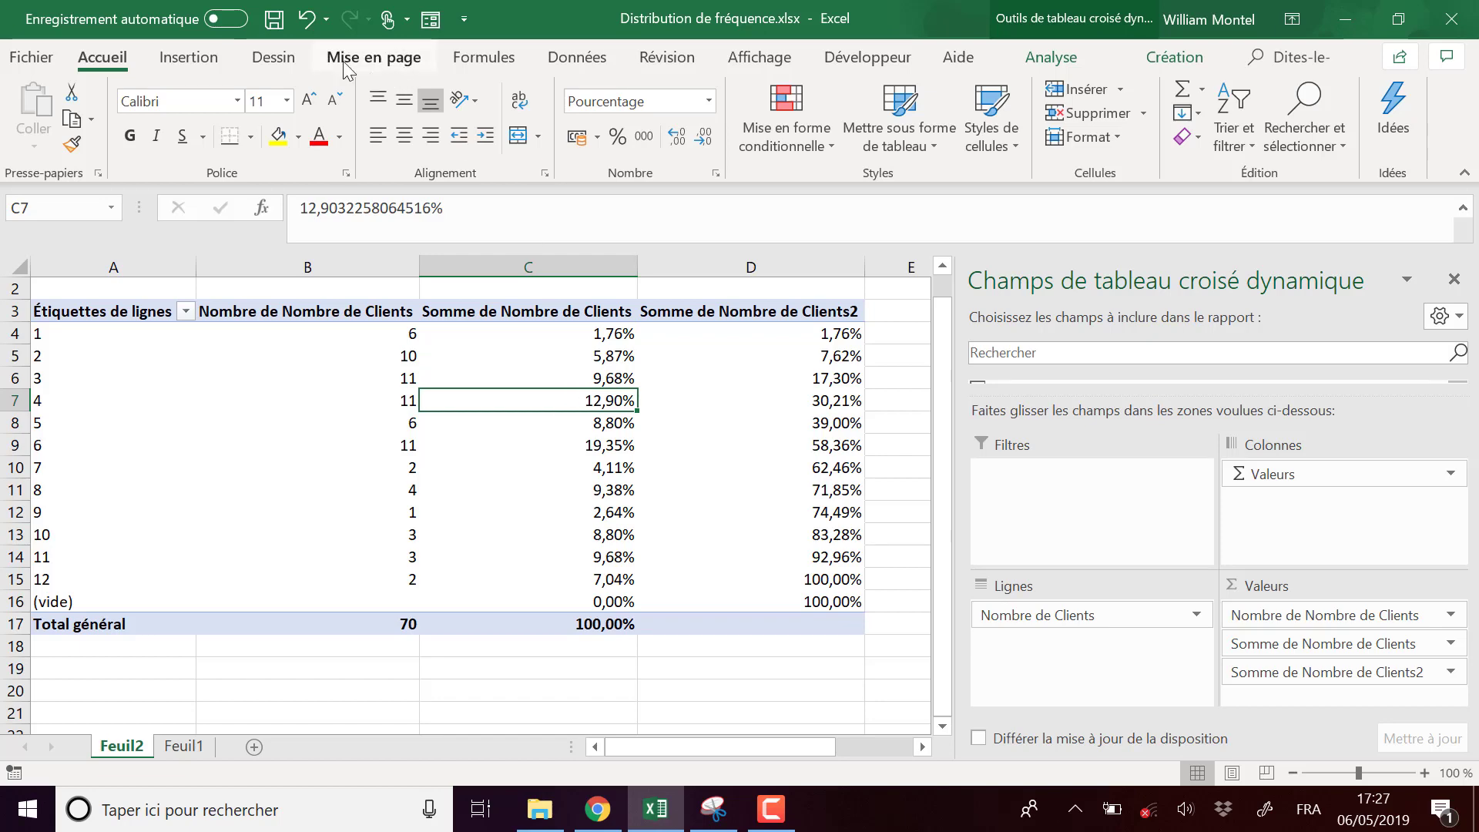
{"action": "left_click", "coordinate": [188, 57]}
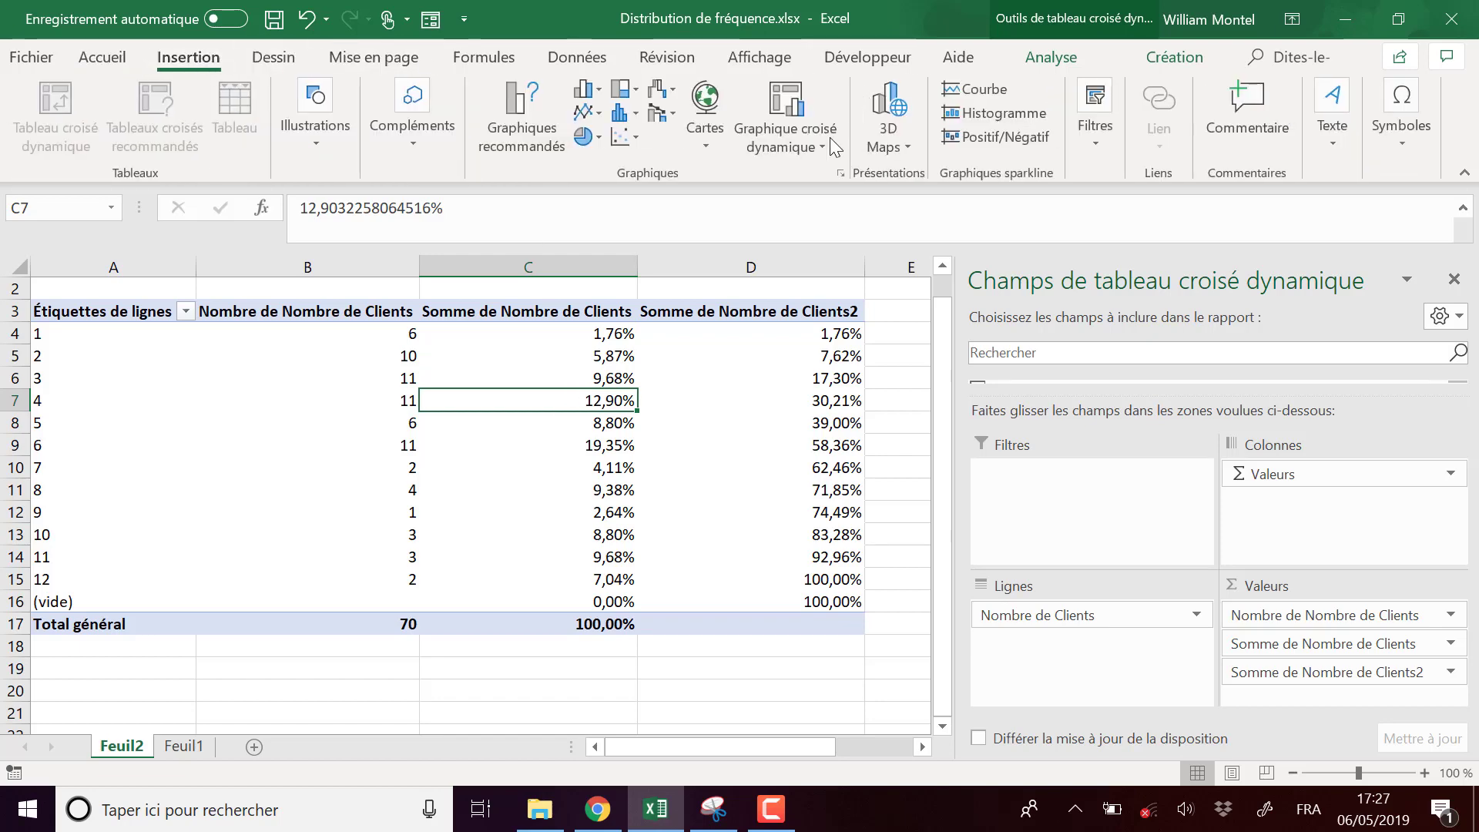
{"action": "left_click", "coordinate": [781, 115]}
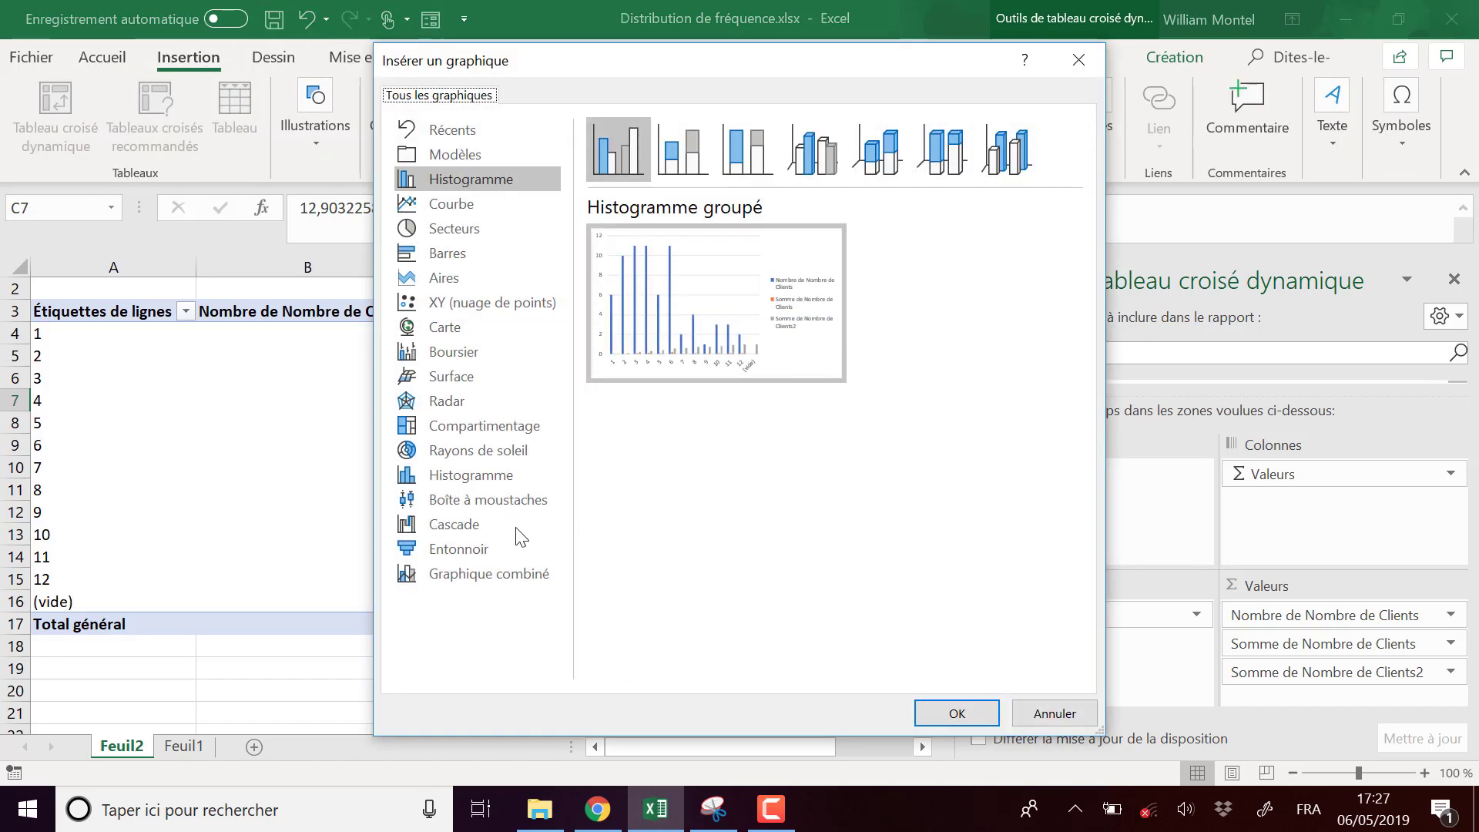
{"action": "left_click", "coordinate": [485, 573]}
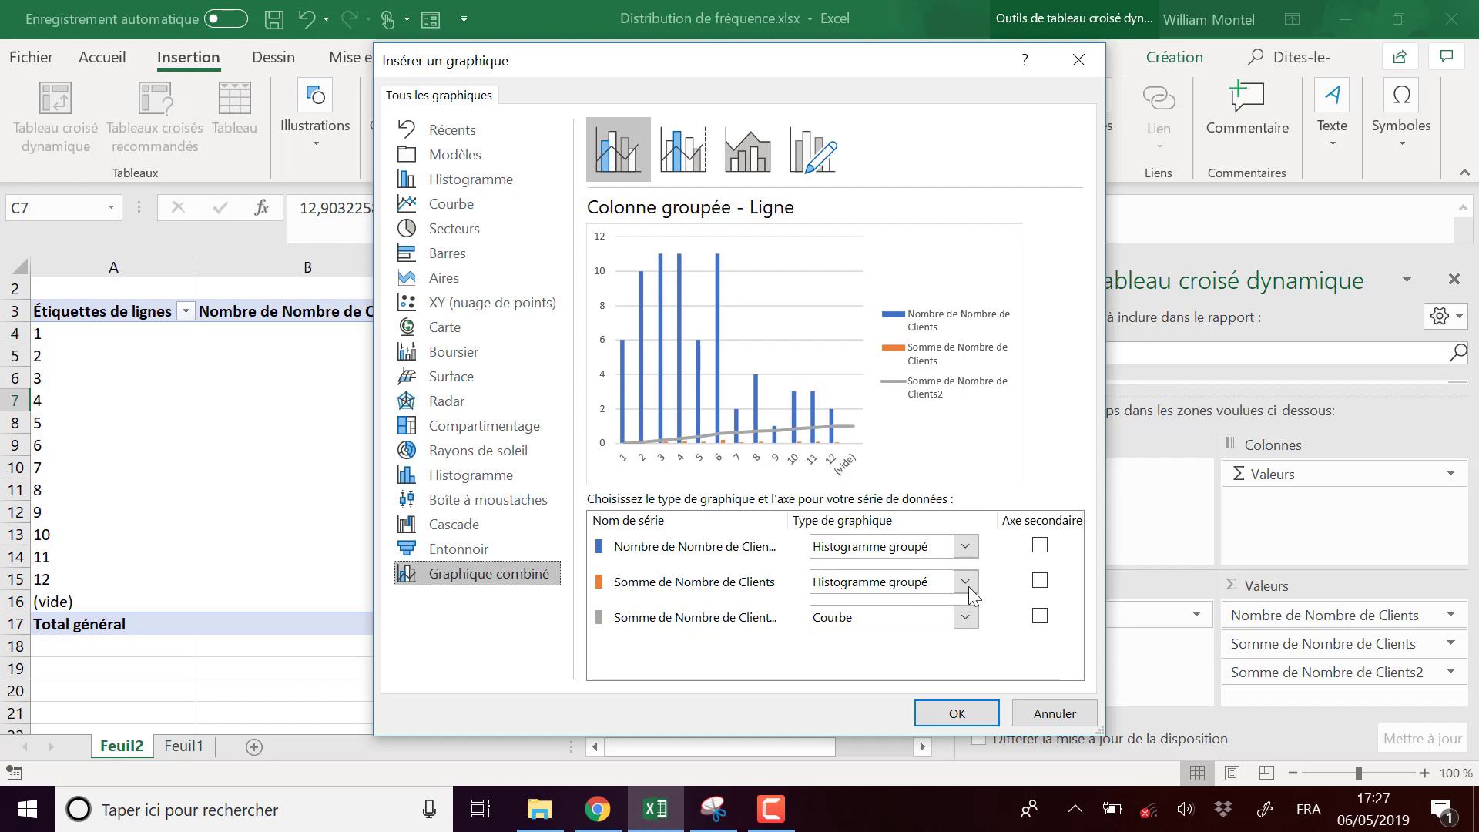
Make the percentage series a Courbe and put the cumulative series on a secondary axis.
{"action": "left_click", "coordinate": [968, 616]}
{"action": "left_click", "coordinate": [968, 617]}
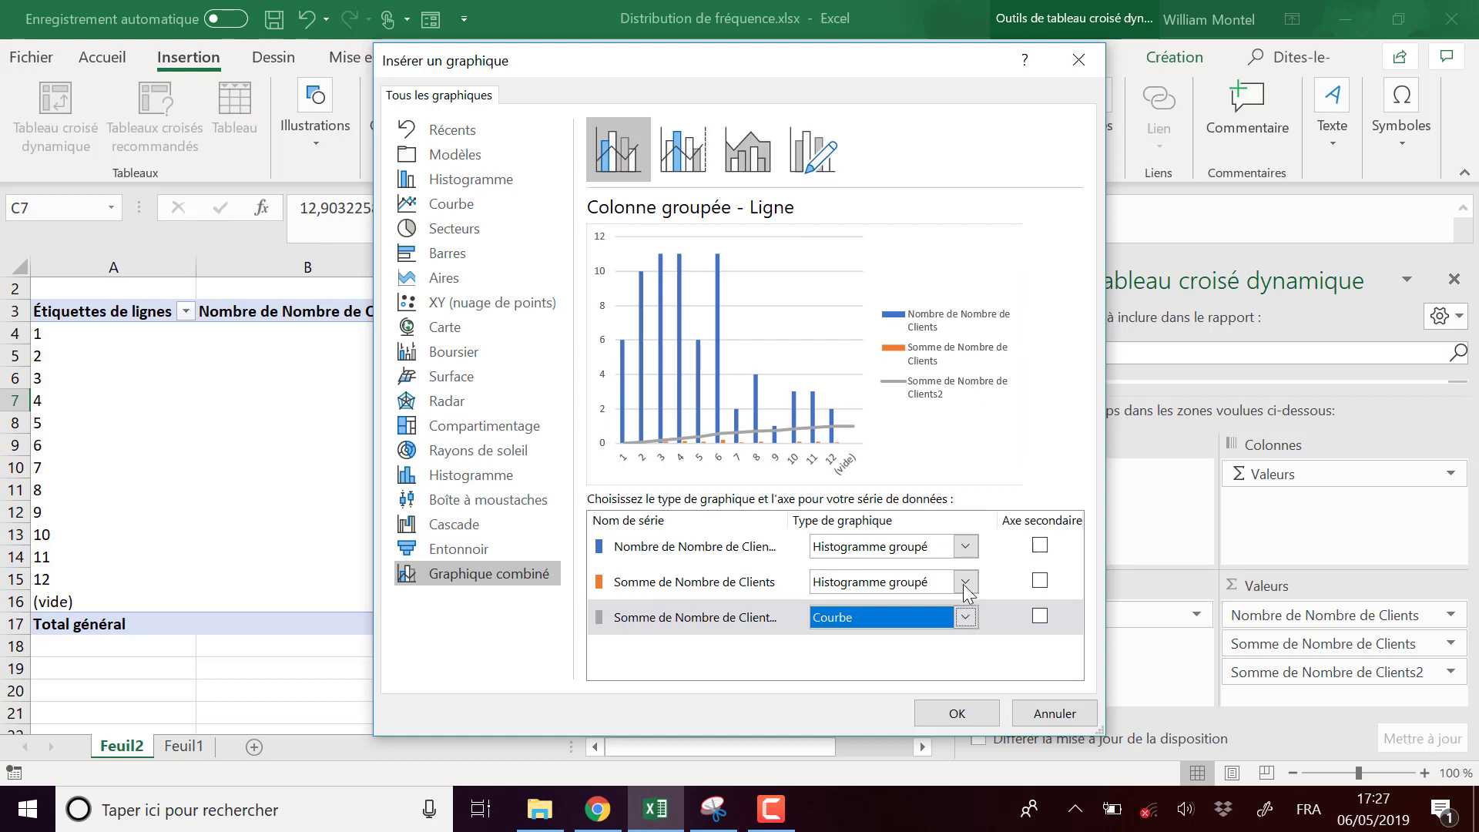
{"action": "left_click", "coordinate": [964, 583]}
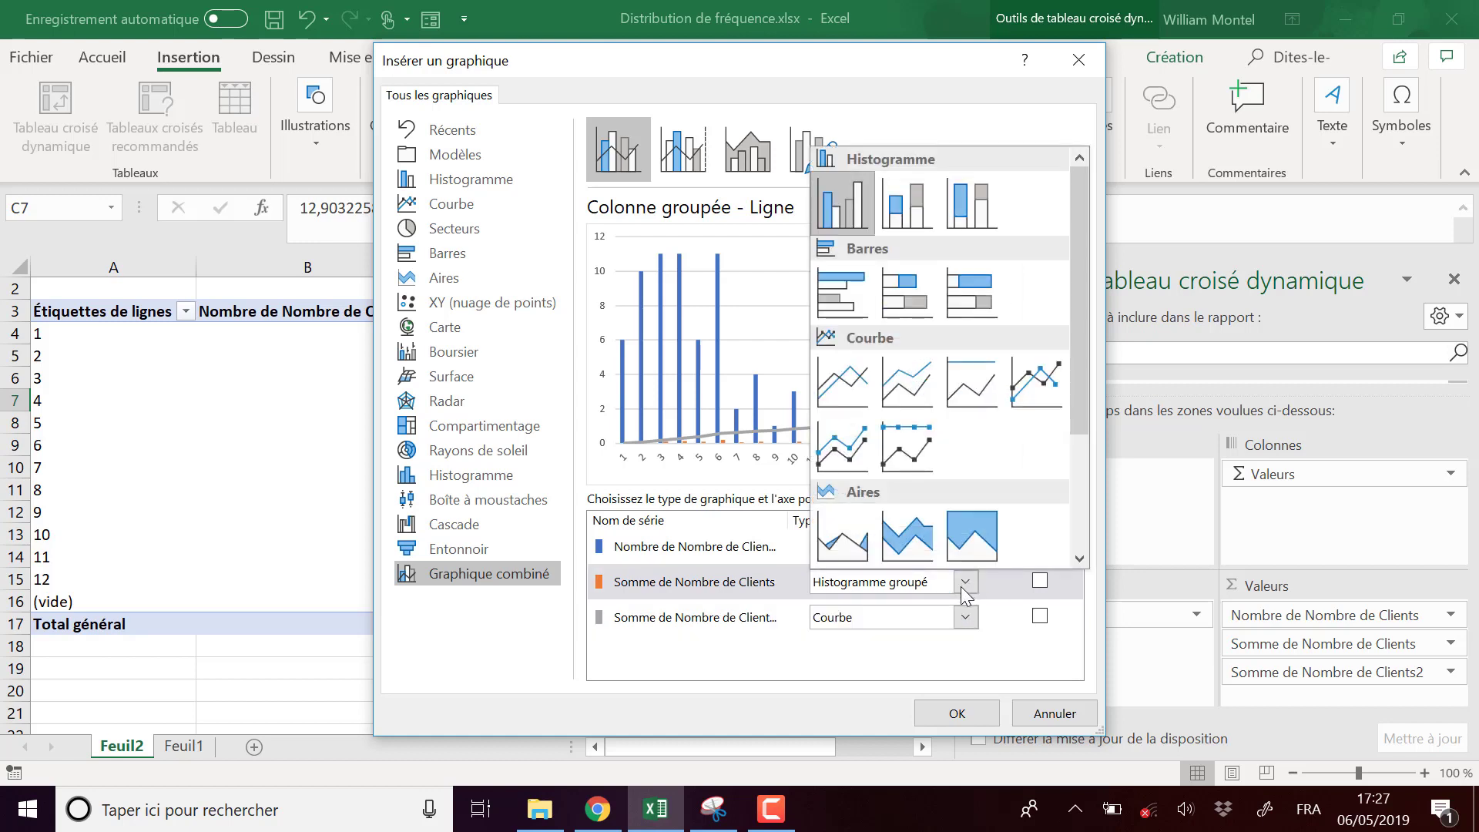
{"action": "left_click", "coordinate": [963, 584]}
{"action": "left_click", "coordinate": [964, 583]}
{"action": "left_click", "coordinate": [964, 583]}
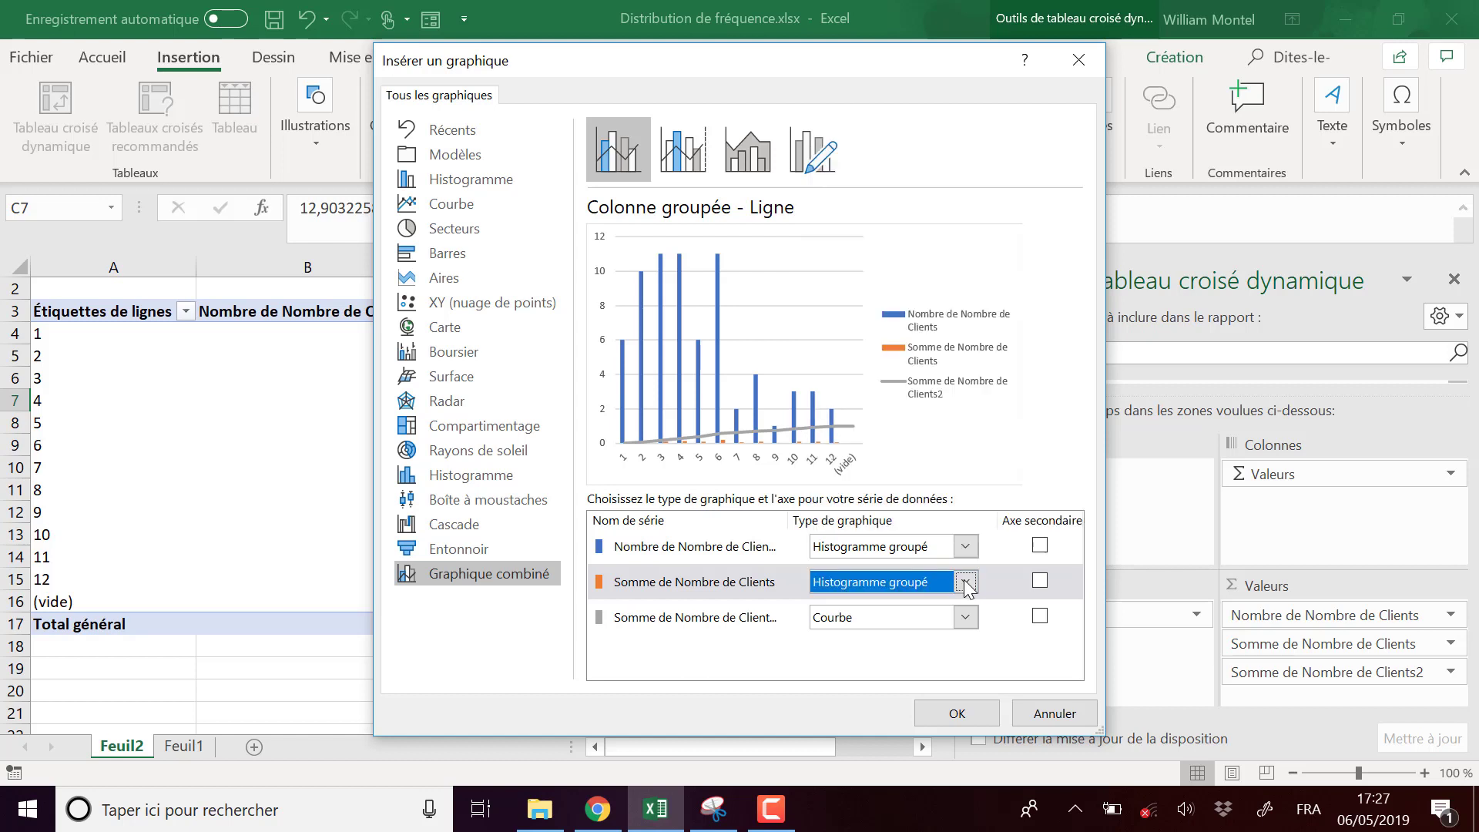
{"action": "left_click", "coordinate": [964, 583]}
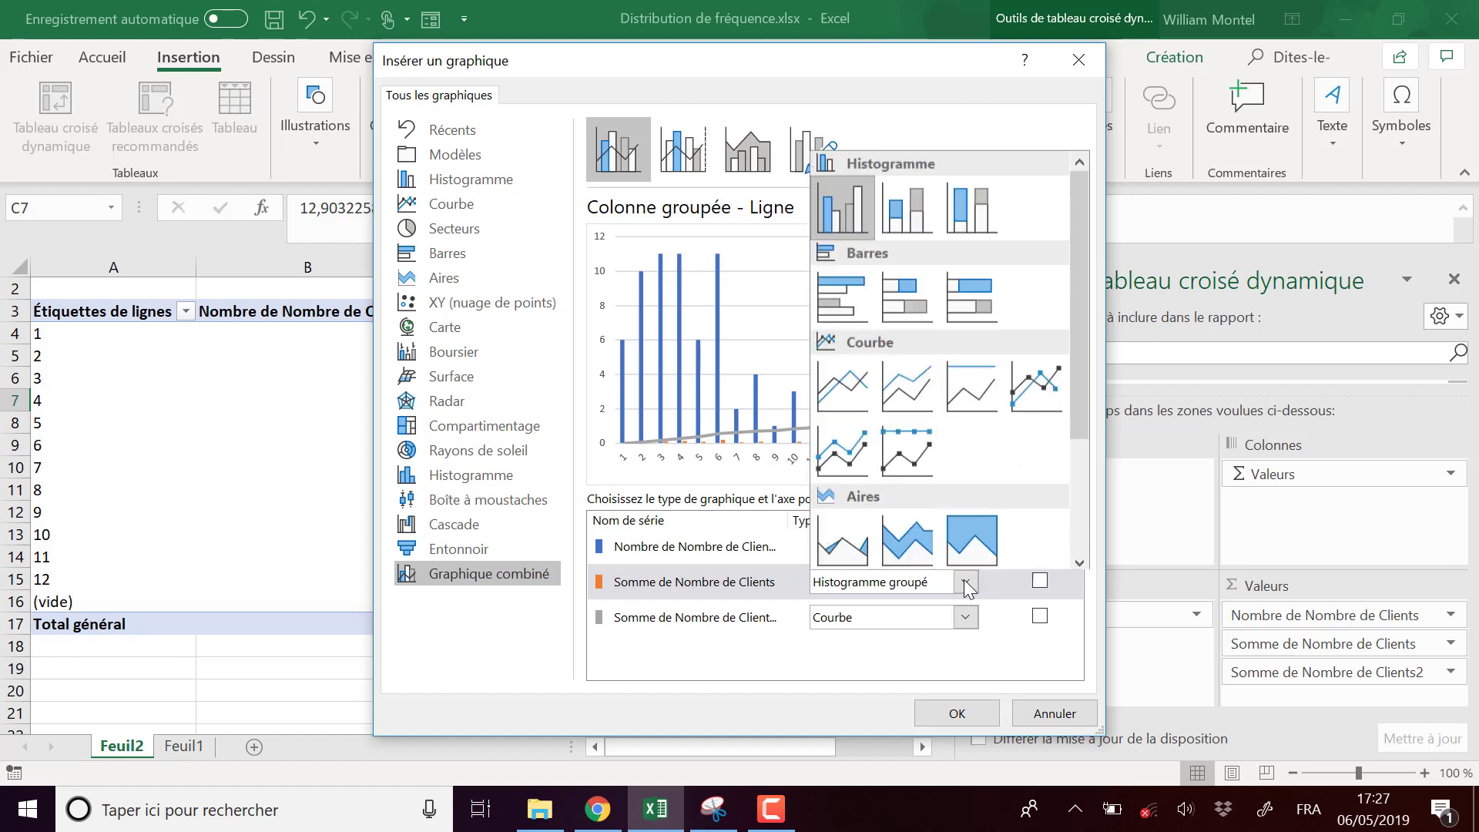
{"action": "left_click", "coordinate": [857, 396]}
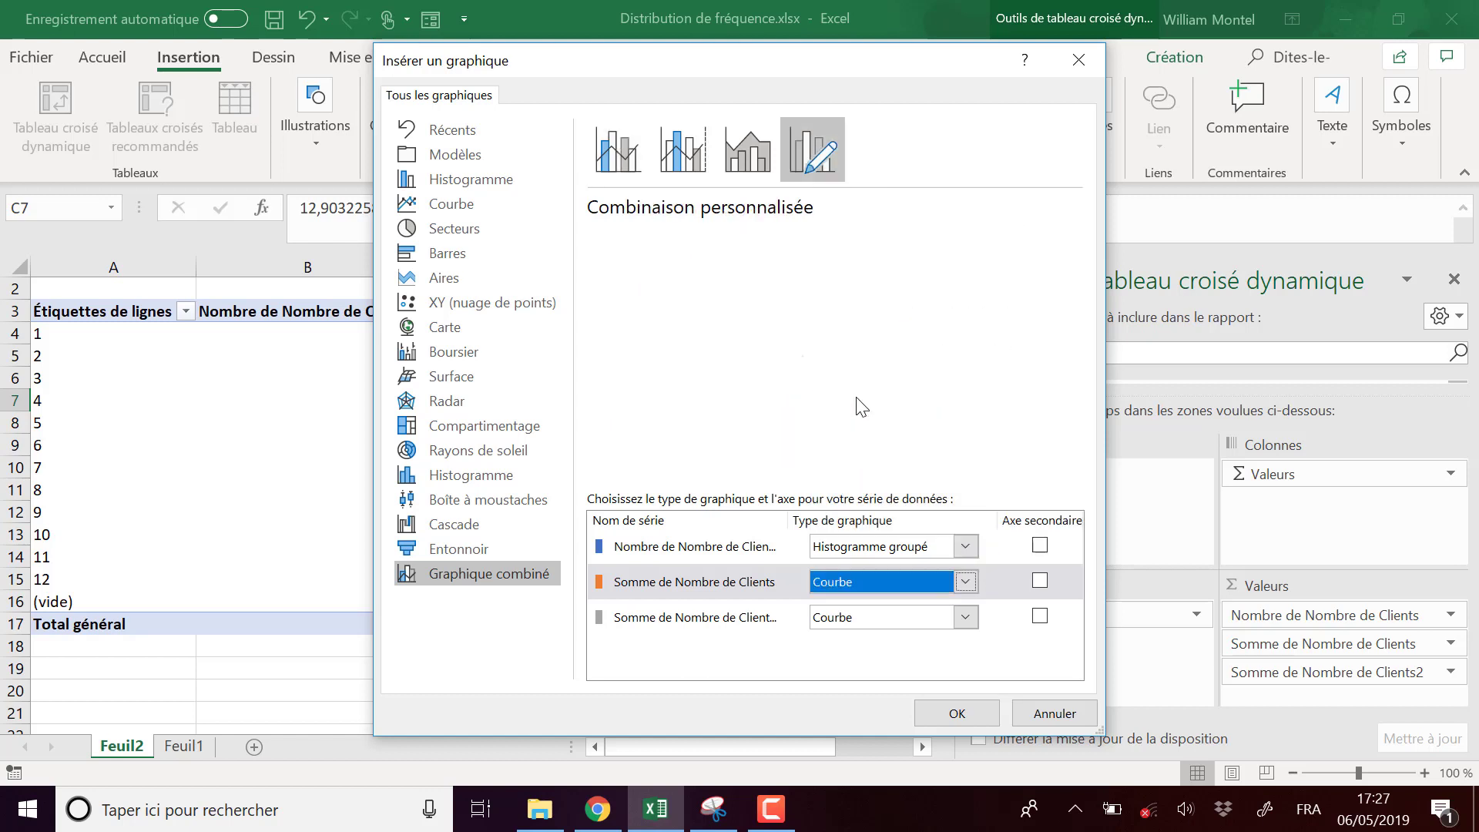
{"action": "left_click", "coordinate": [1039, 617]}
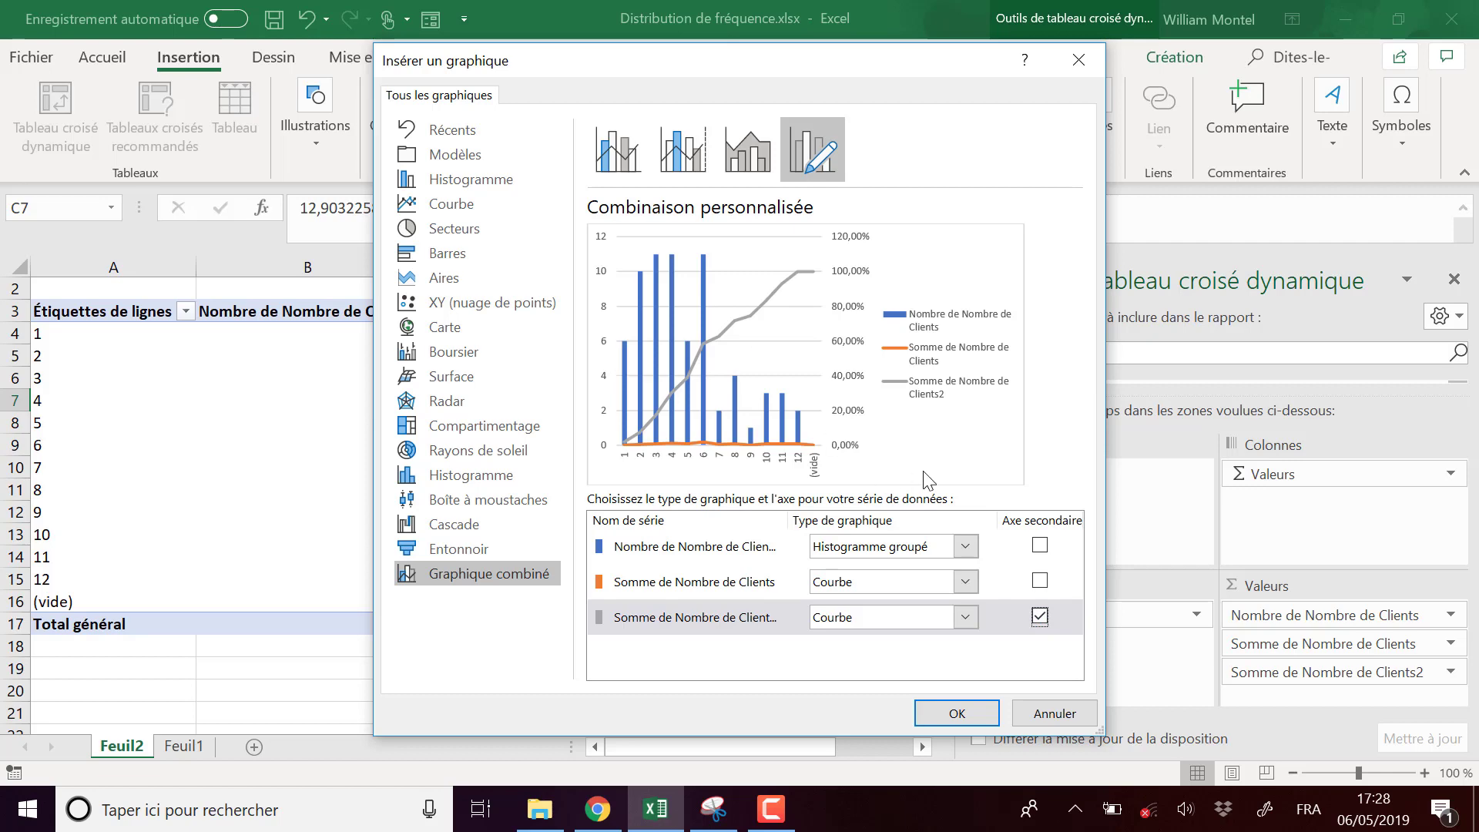
{"action": "left_click", "coordinate": [956, 716]}
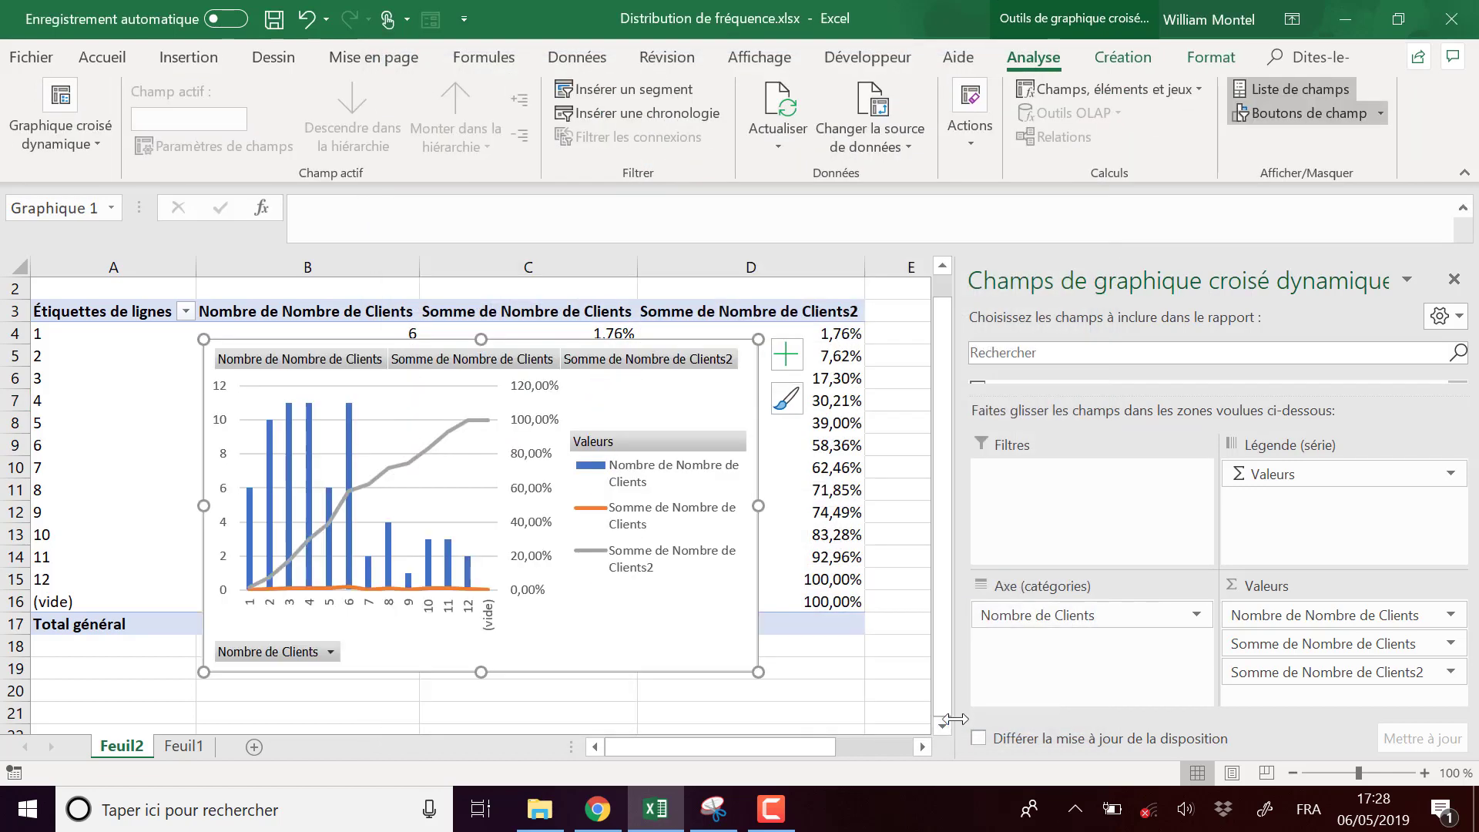
Move the pivot chart down and to the right on the sheet.
{"action": "scroll", "coordinate": [659, 509], "scroll_direction": "down", "scroll_amount": 2}
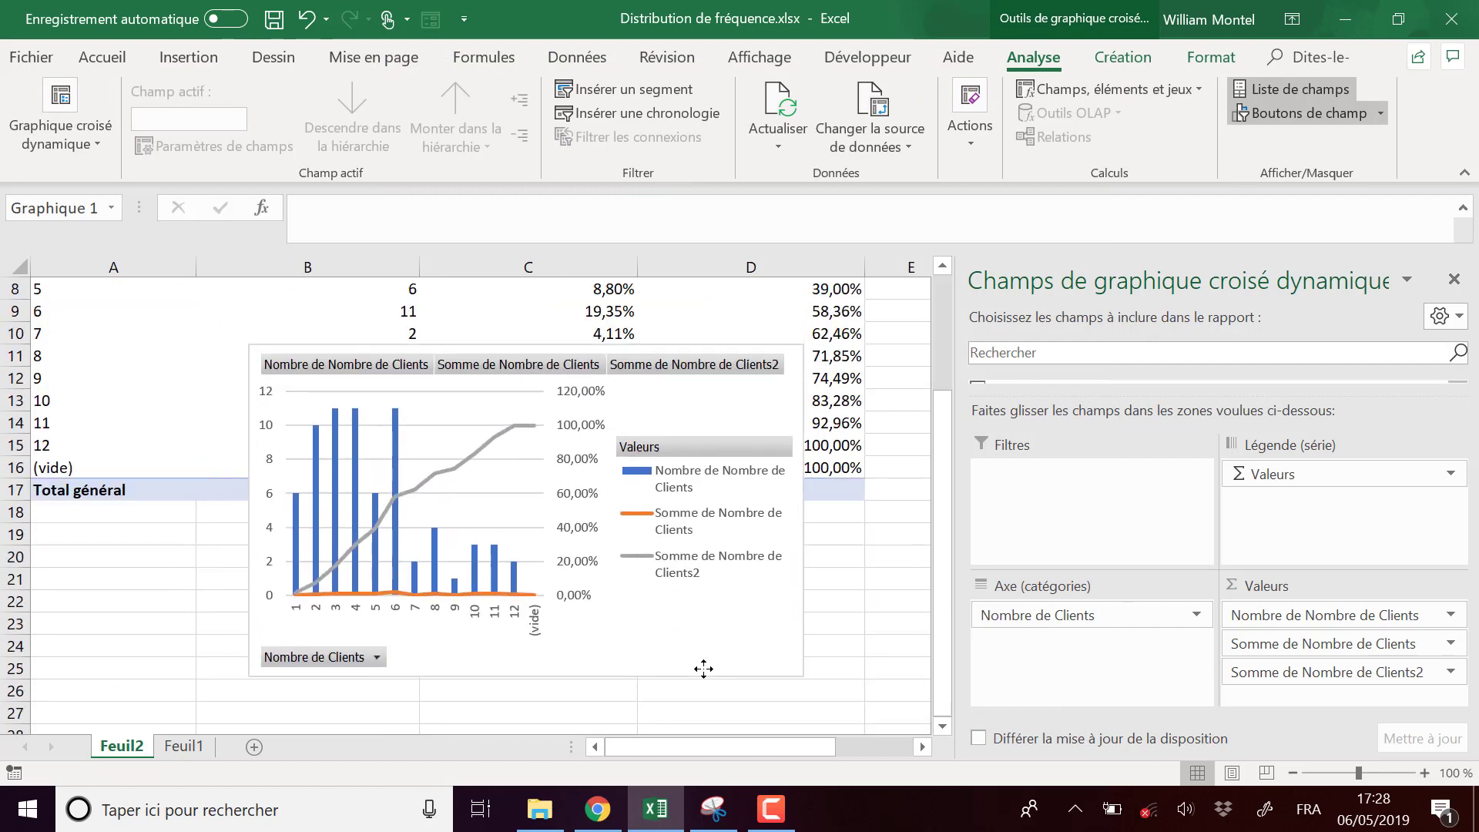
{"action": "scroll", "coordinate": [658, 504], "scroll_direction": "down", "scroll_amount": 2}
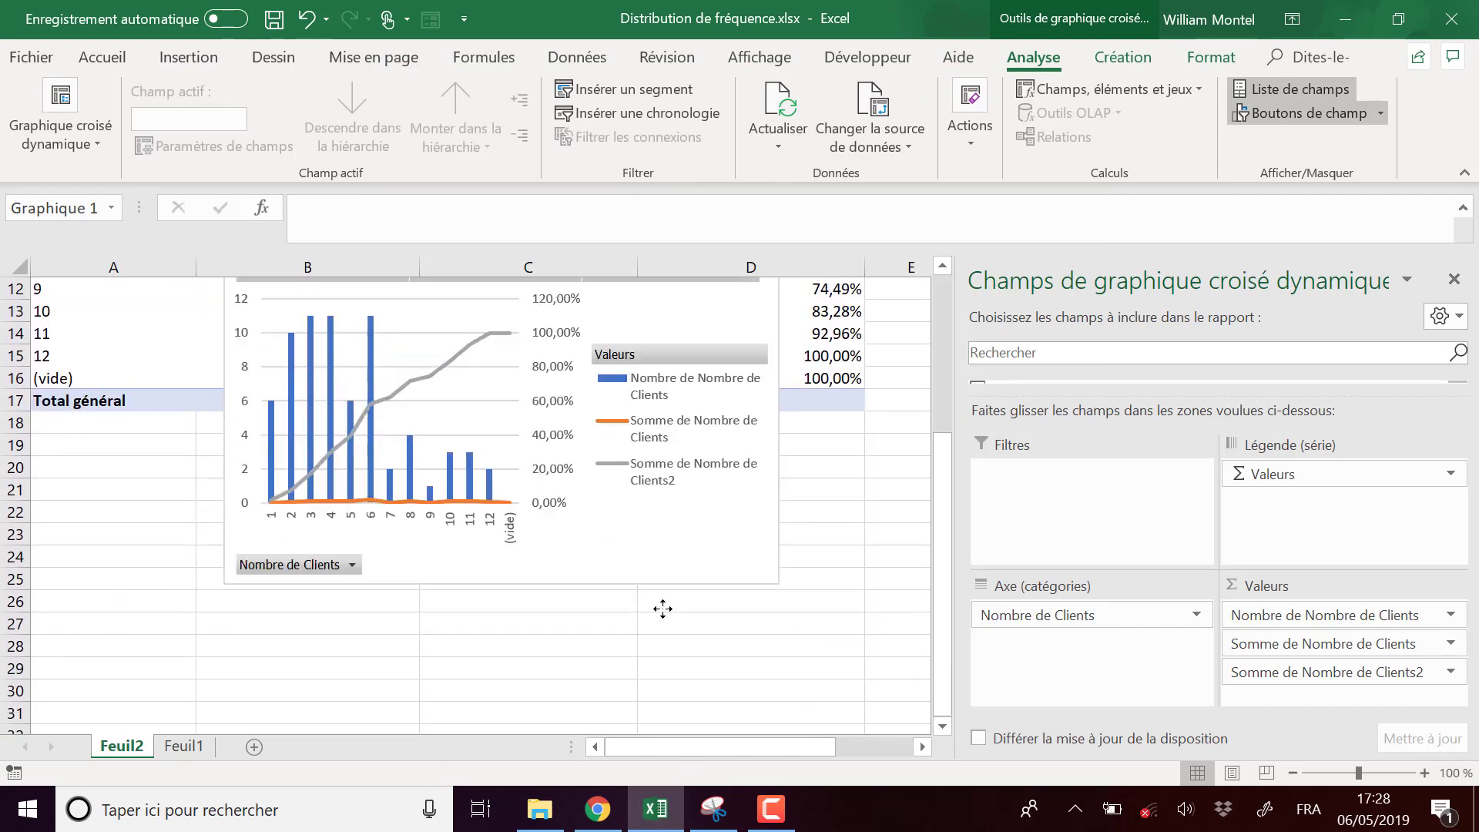
{"action": "left_click_drag", "start_coordinate": [614, 452], "coordinate": [651, 695]}
Set the secondary percentage axis maximum to 1 (100%) and place the chart below the pivot table.
{"action": "left_click", "coordinate": [570, 408]}
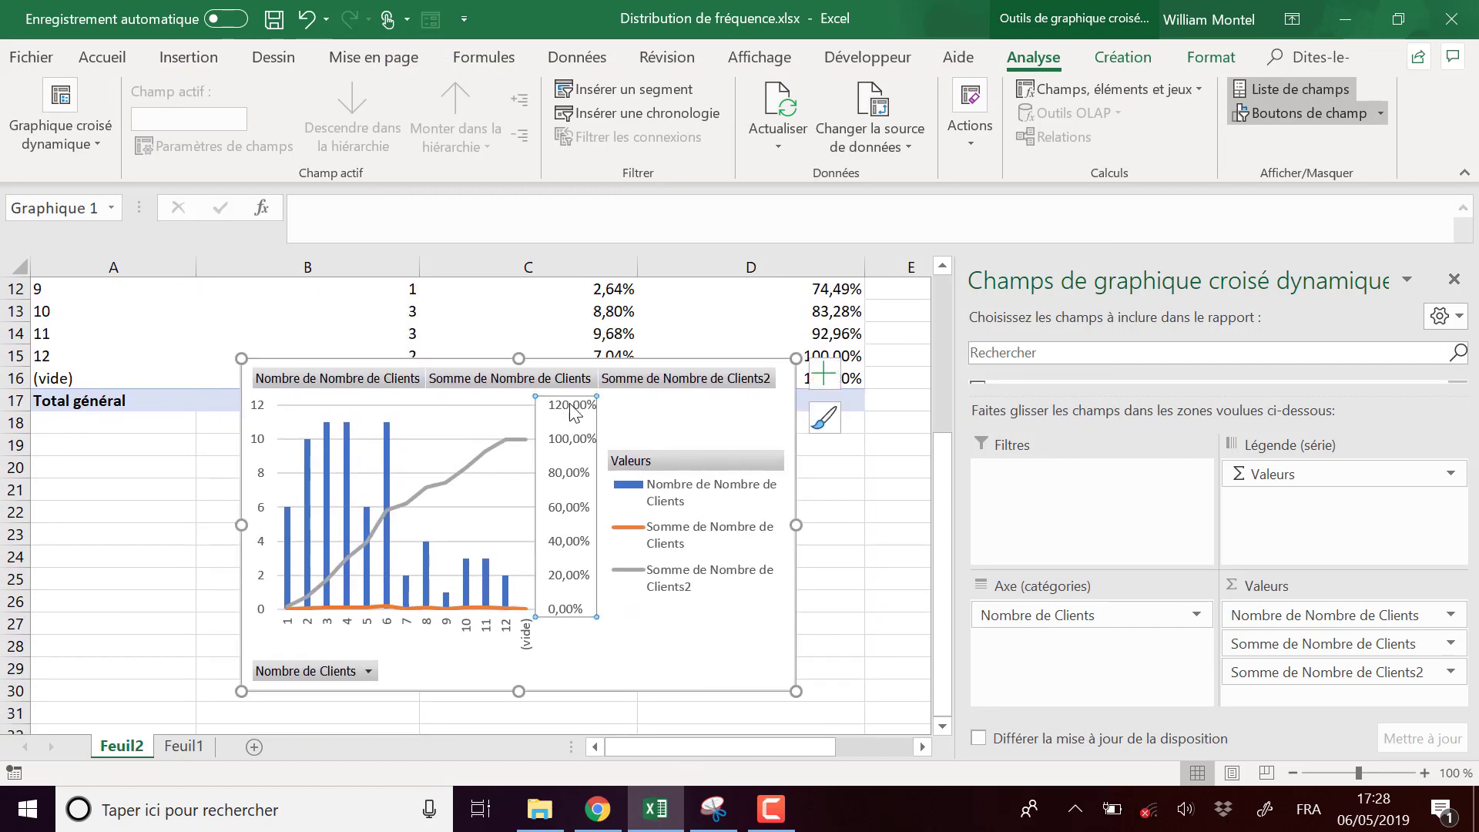
{"action": "double_click", "coordinate": [573, 412]}
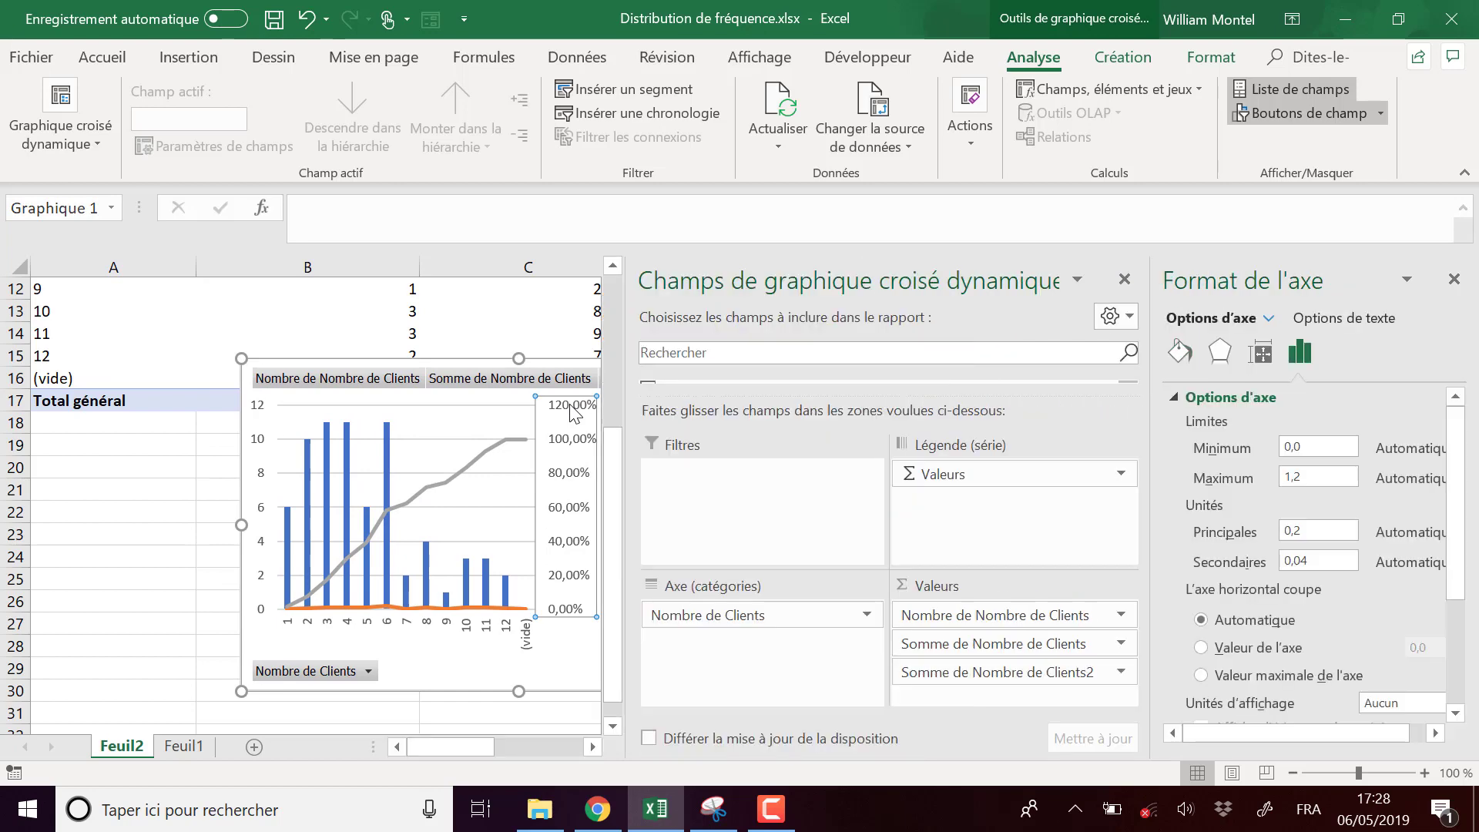
{"action": "double_click", "coordinate": [1297, 478]}
{"action": "type", "text": "1"}
{"action": "left_click", "coordinate": [526, 724]}
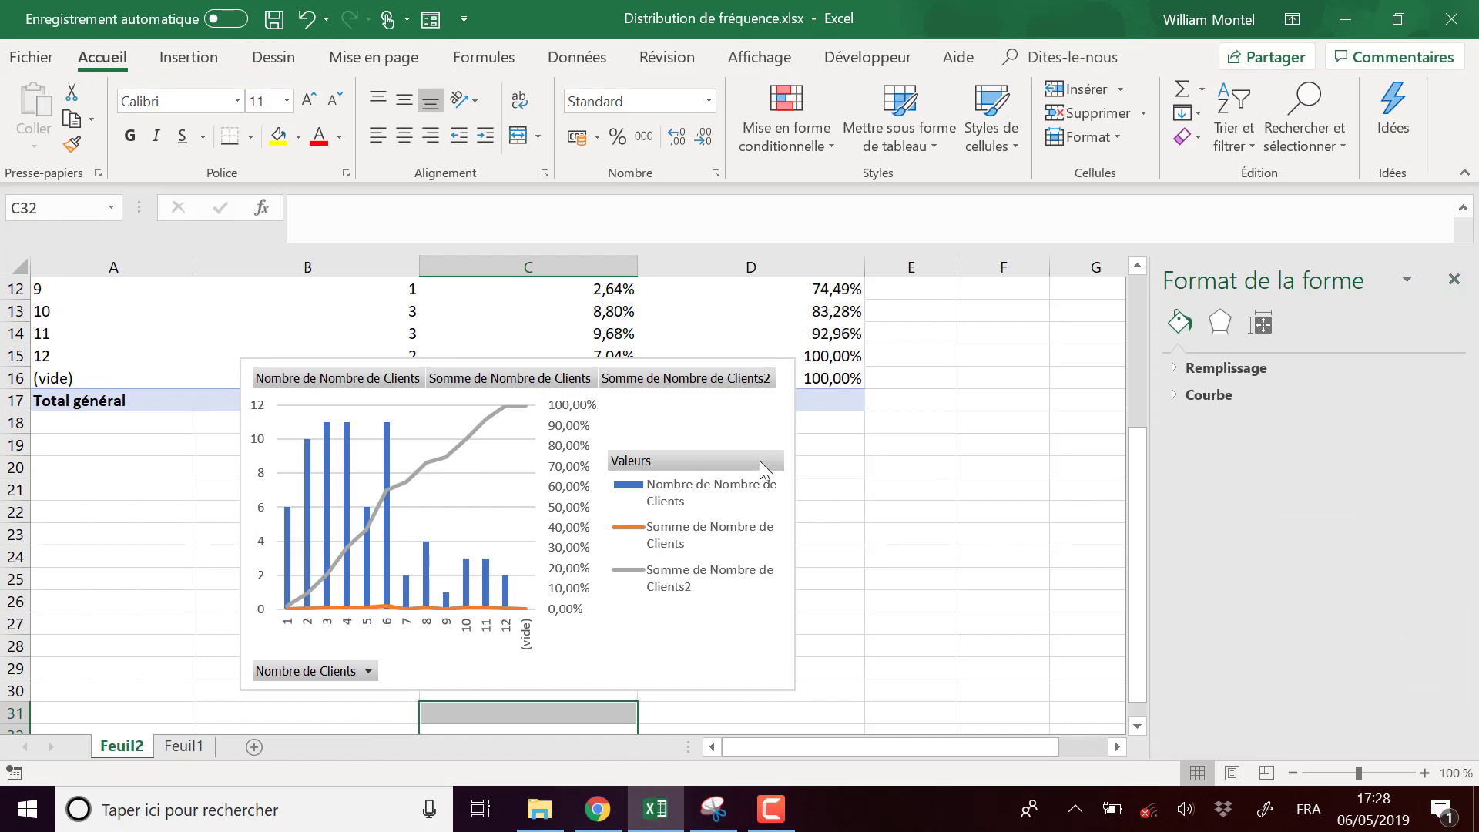
{"action": "left_click_drag", "start_coordinate": [699, 449], "coordinate": [712, 523]}
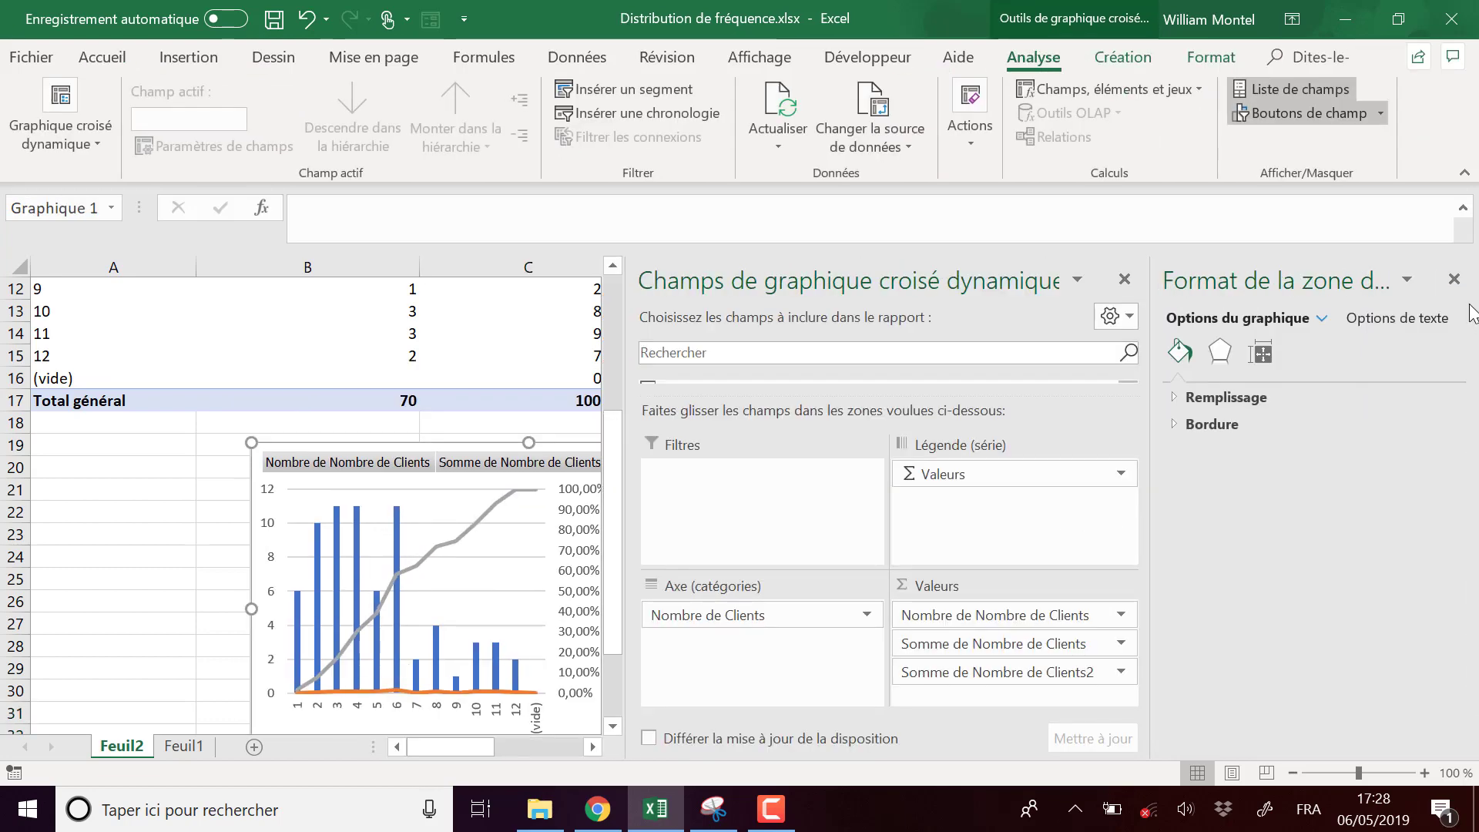
{"action": "left_click", "coordinate": [1454, 279]}
Shift the pivot chart right and slightly down, beneath the pivot table's value columns on Feuil2.
{"action": "left_click", "coordinate": [878, 522]}
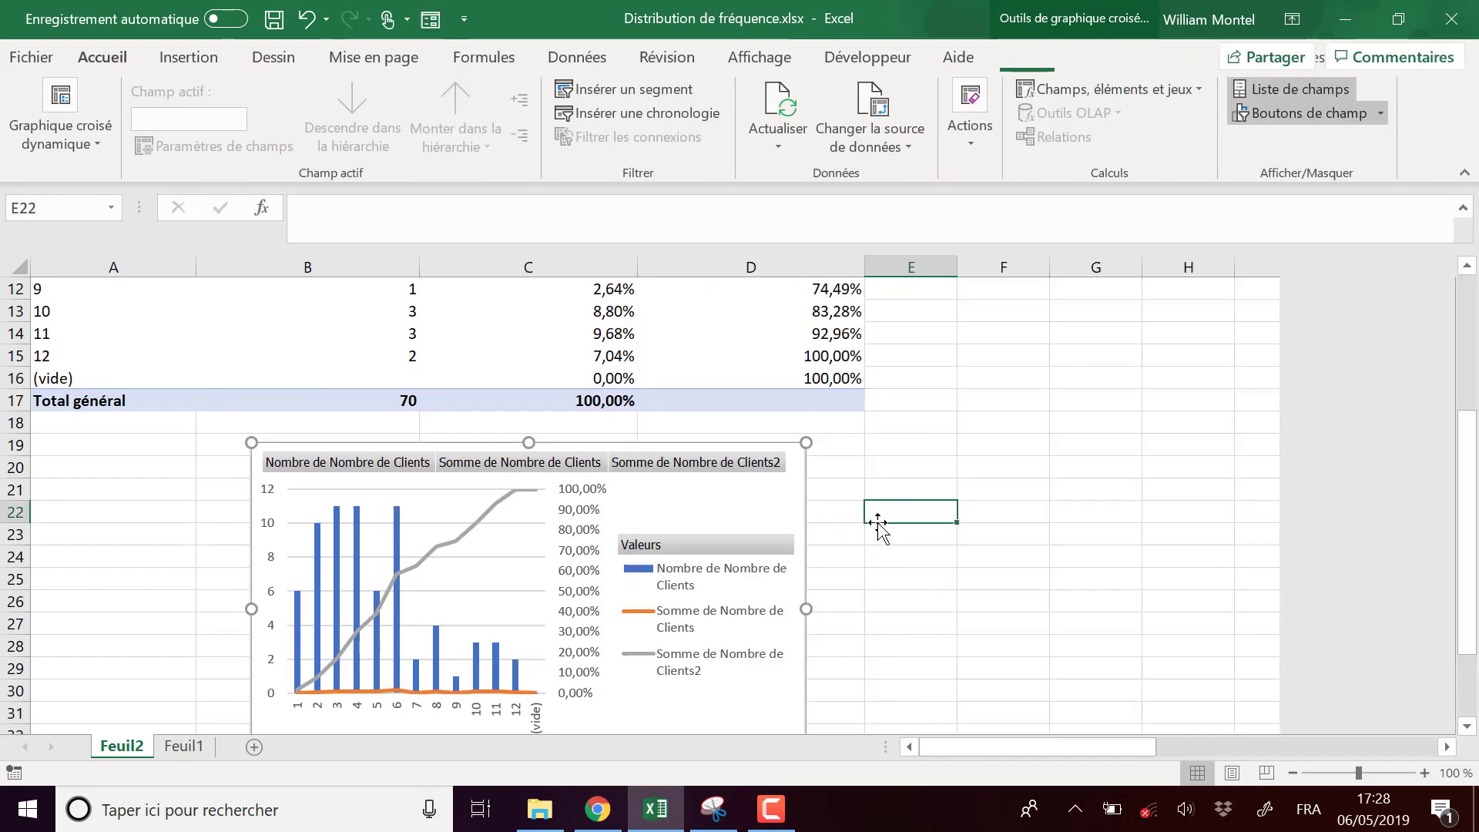
{"action": "scroll", "coordinate": [878, 522], "scroll_direction": "down", "scroll_amount": 2}
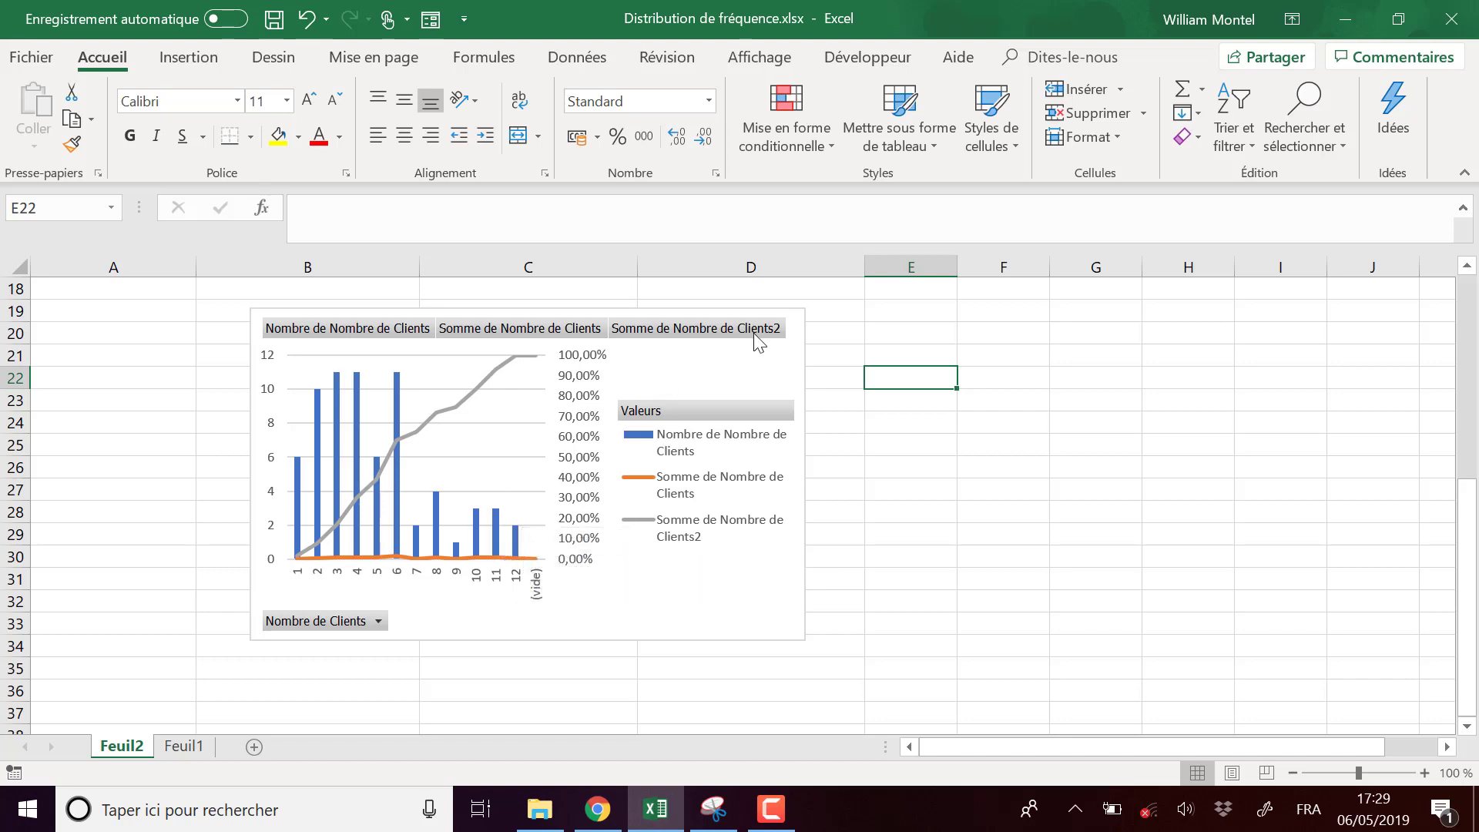
{"action": "left_click_drag", "start_coordinate": [753, 308], "coordinate": [808, 317]}
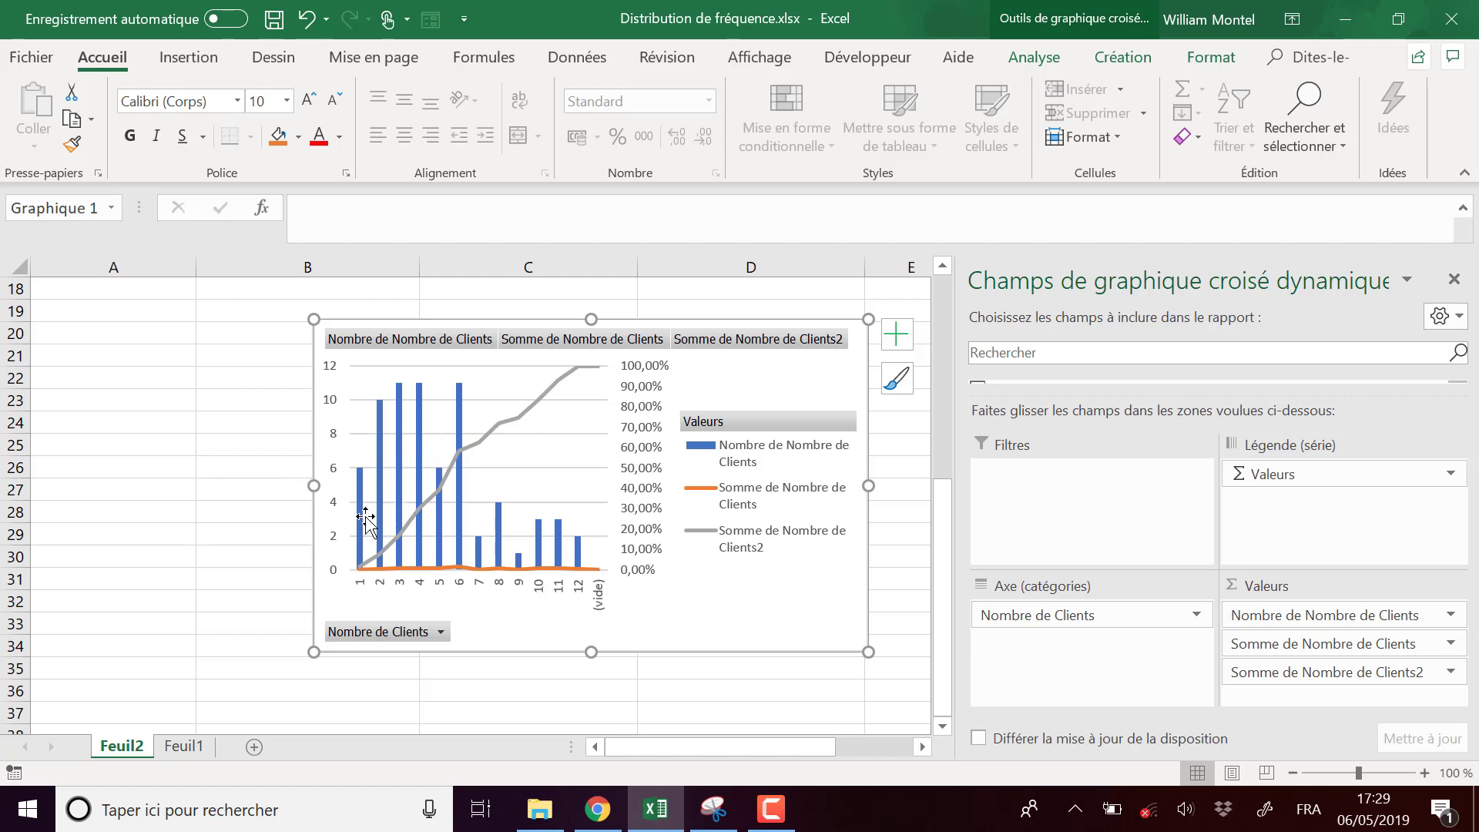
{"action": "left_click", "coordinate": [458, 454]}
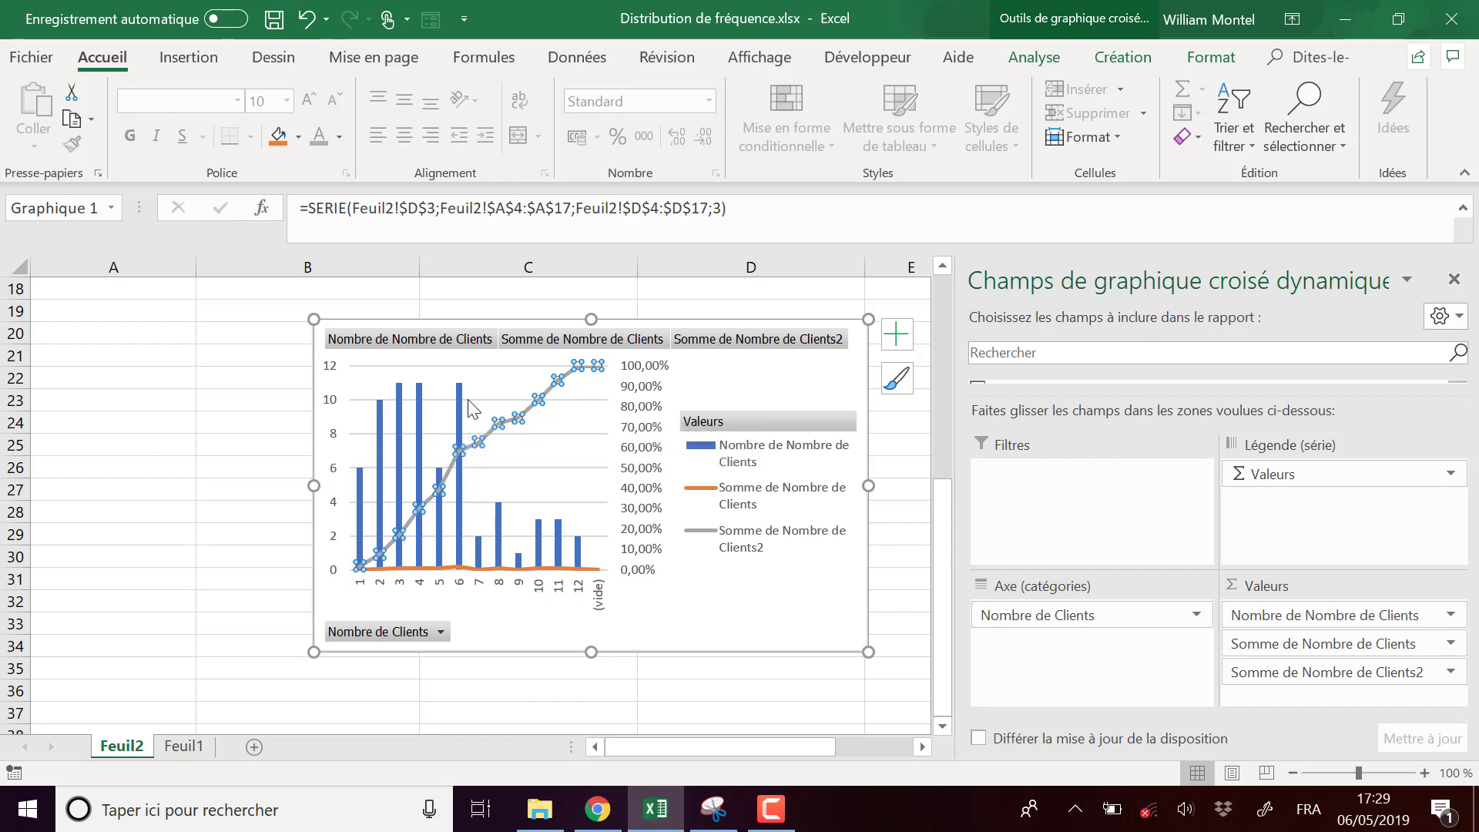
{"action": "left_click", "coordinate": [1453, 278]}
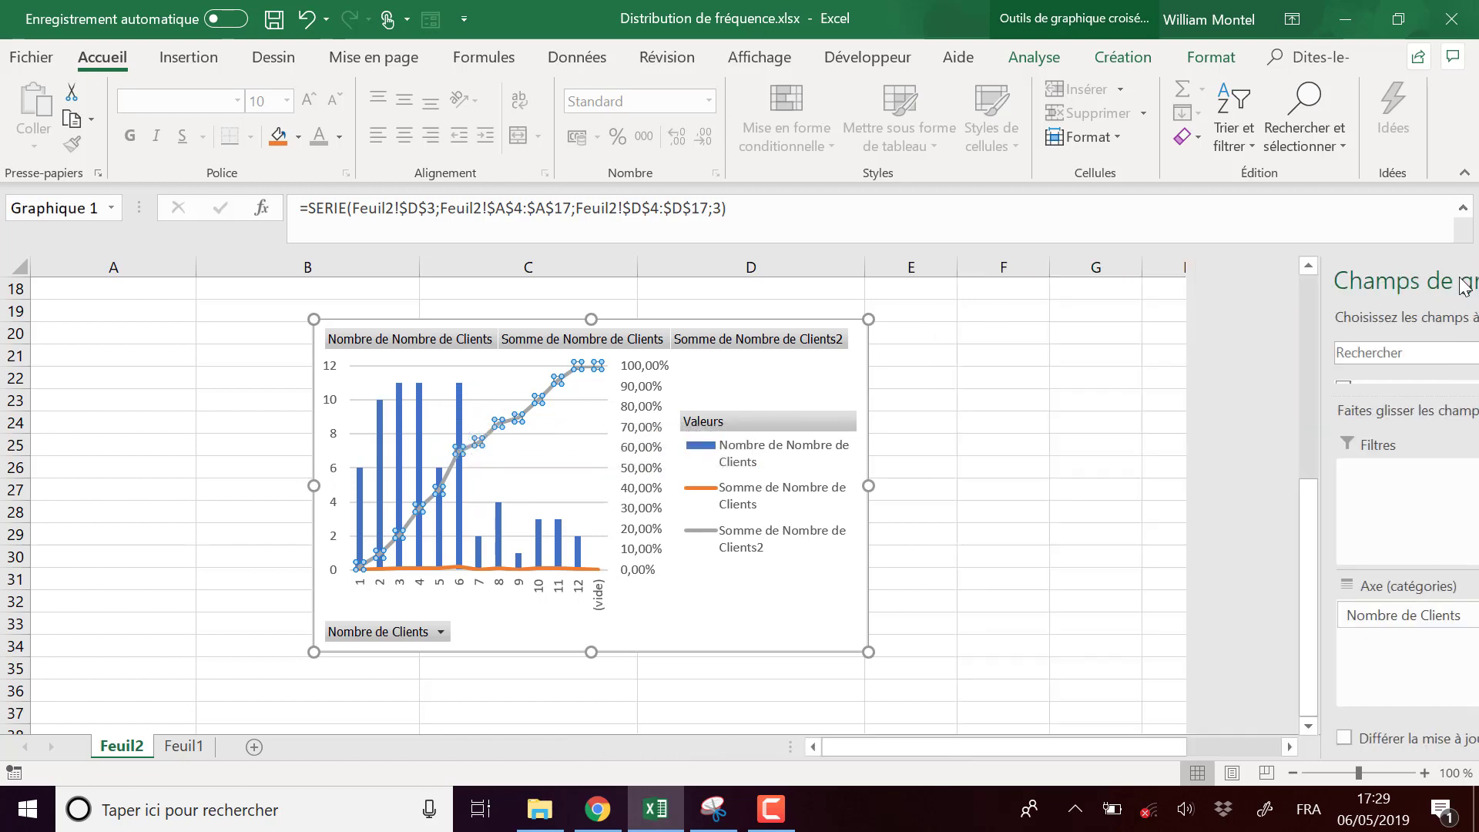
{"action": "left_click", "coordinate": [1079, 379]}
{"action": "scroll", "coordinate": [1071, 514], "scroll_direction": "up", "scroll_amount": 3}
{"action": "scroll", "coordinate": [1071, 514], "scroll_direction": "up", "scroll_amount": 2}
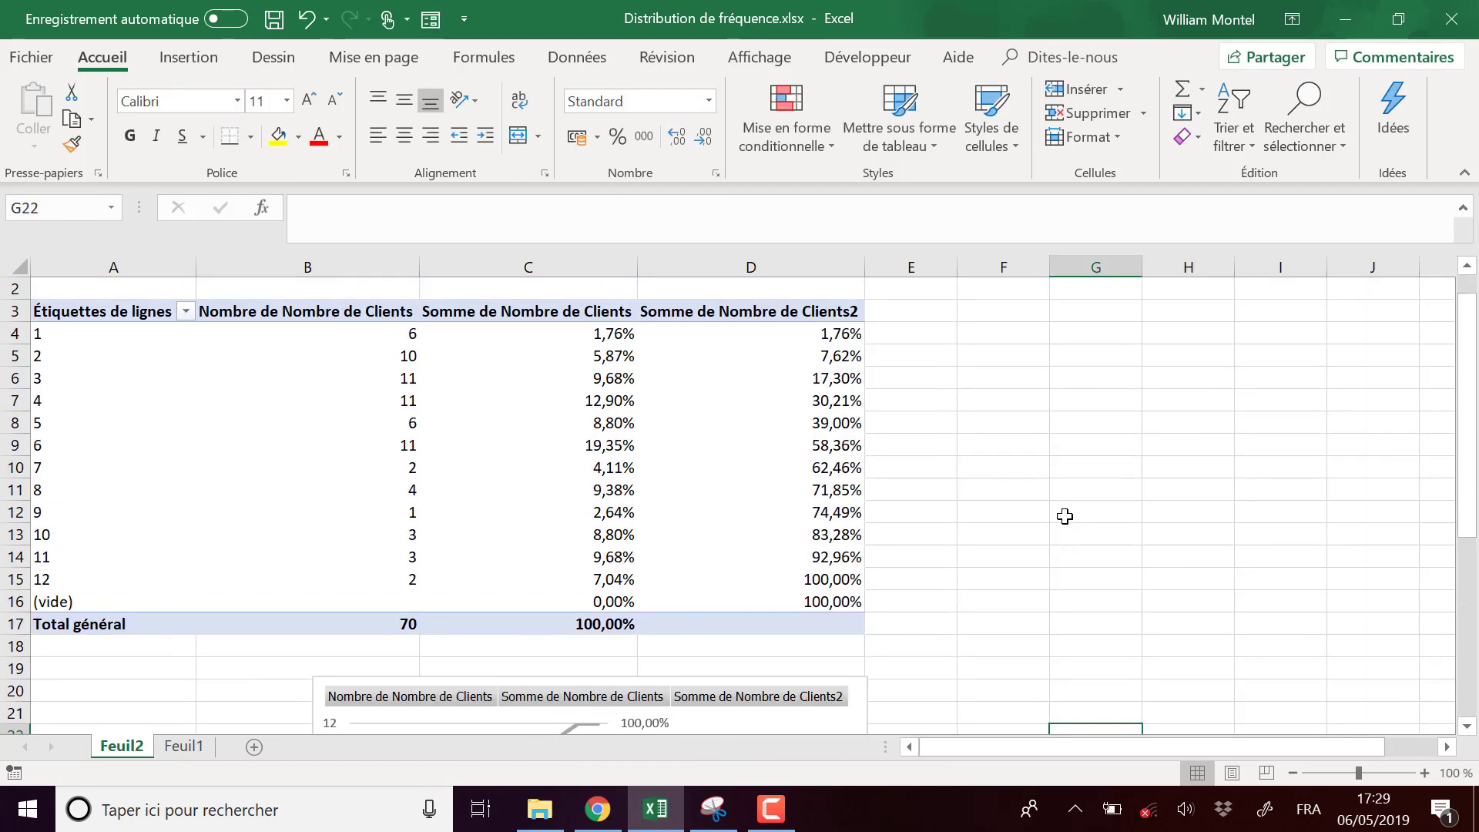
{"action": "scroll", "coordinate": [1078, 515], "scroll_direction": "down", "scroll_amount": 1}
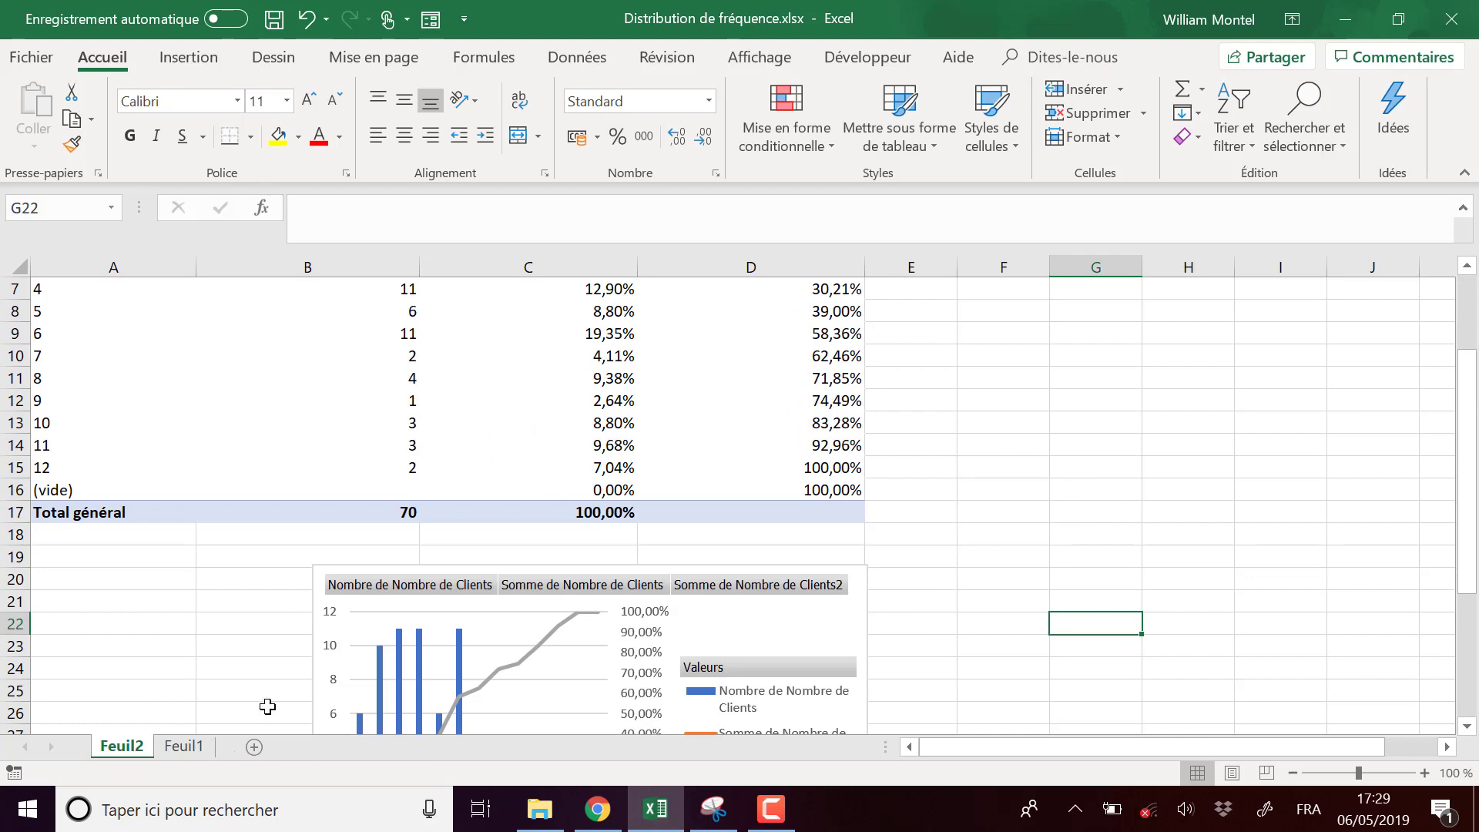
{"action": "scroll", "coordinate": [1180, 453], "scroll_direction": "down", "scroll_amount": 1}
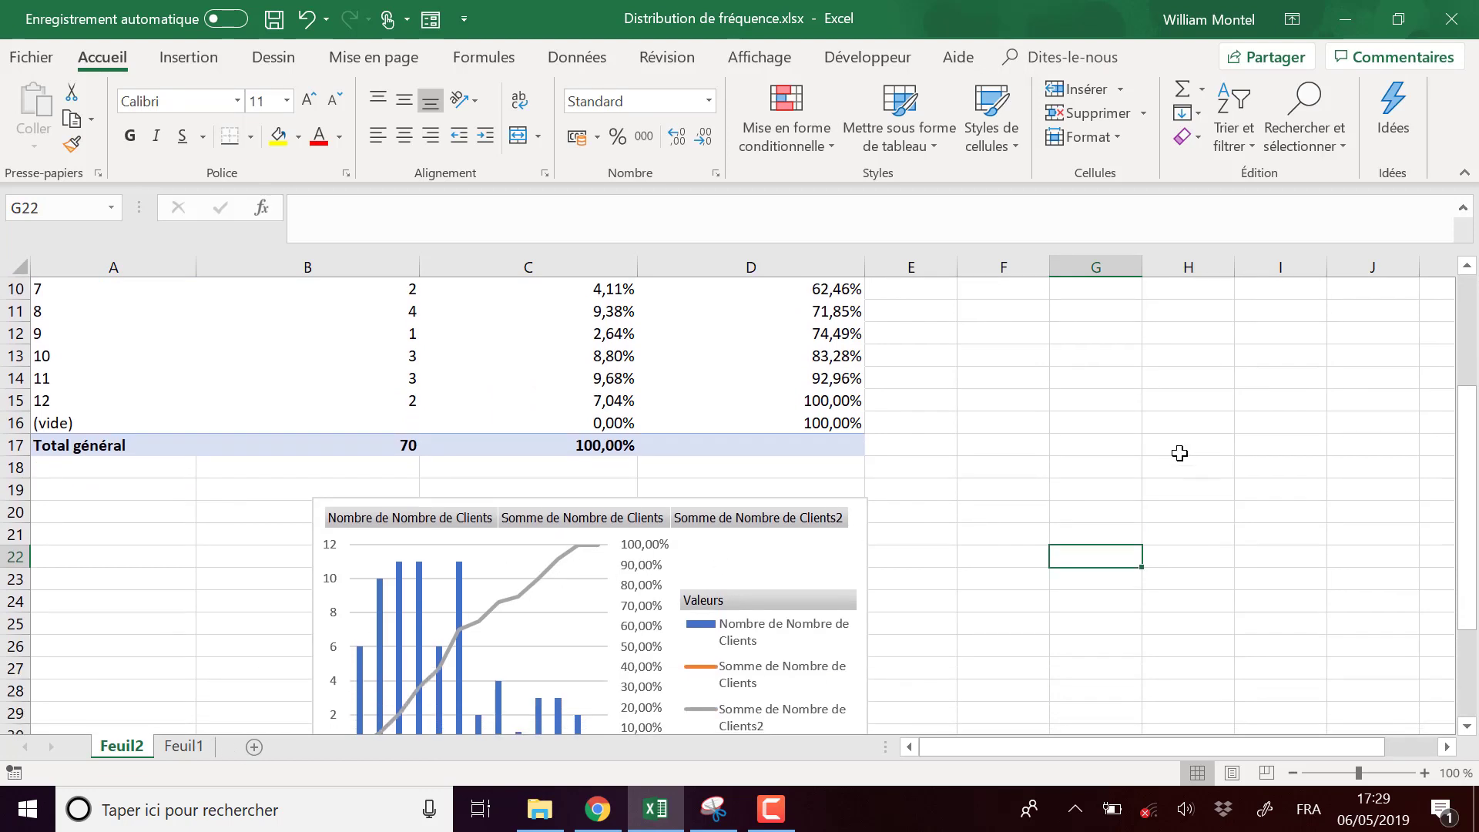